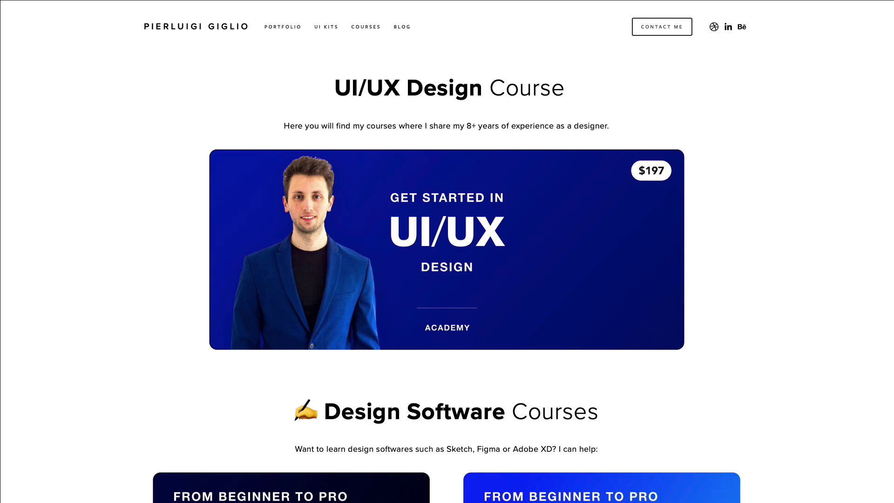
Step: Lighten the canvas background to near-white F9F9F9
scroll(447, 252, "down", 6)
scroll(448, 252, "down", 1)
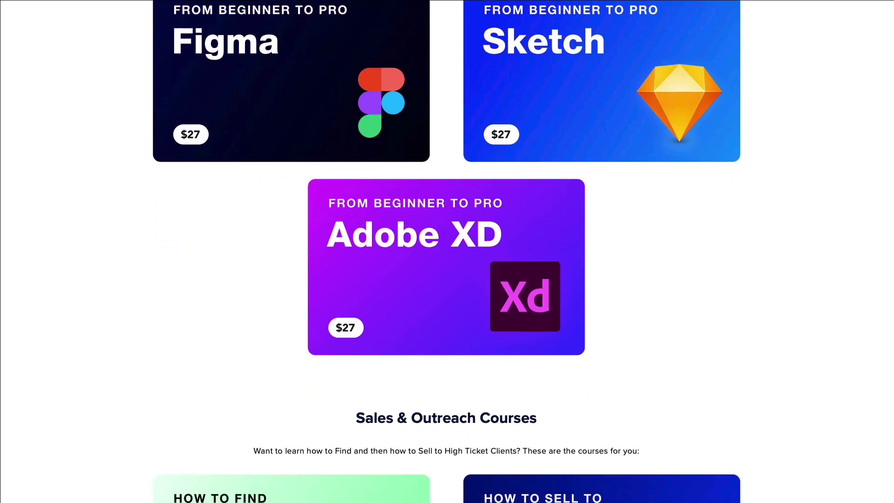
scroll(448, 252, "down", 1)
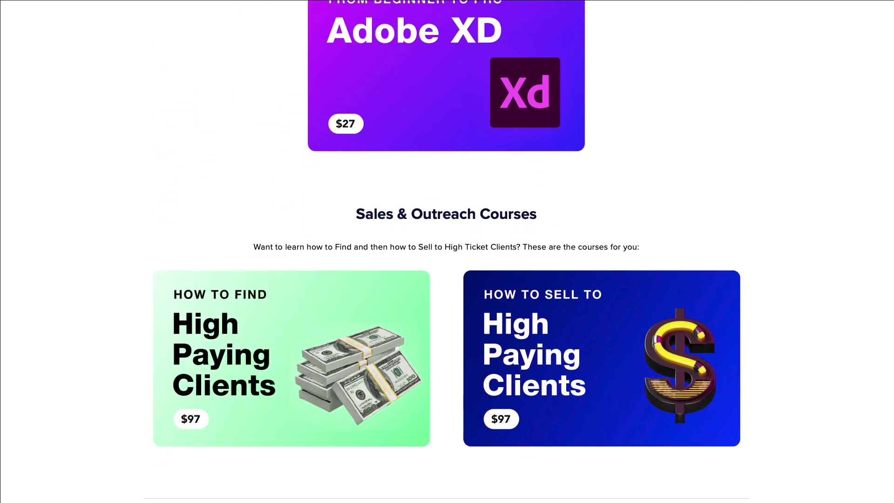
scroll(447, 251, "down", 2)
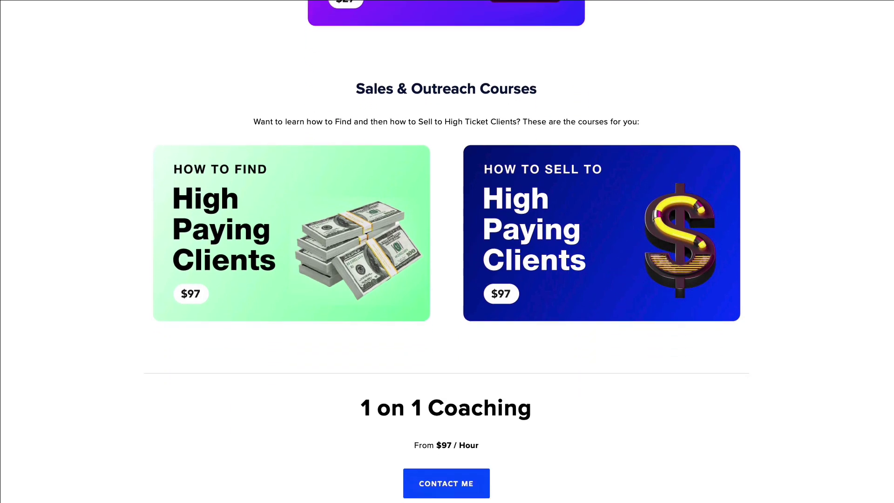
scroll(447, 251, "down", 5)
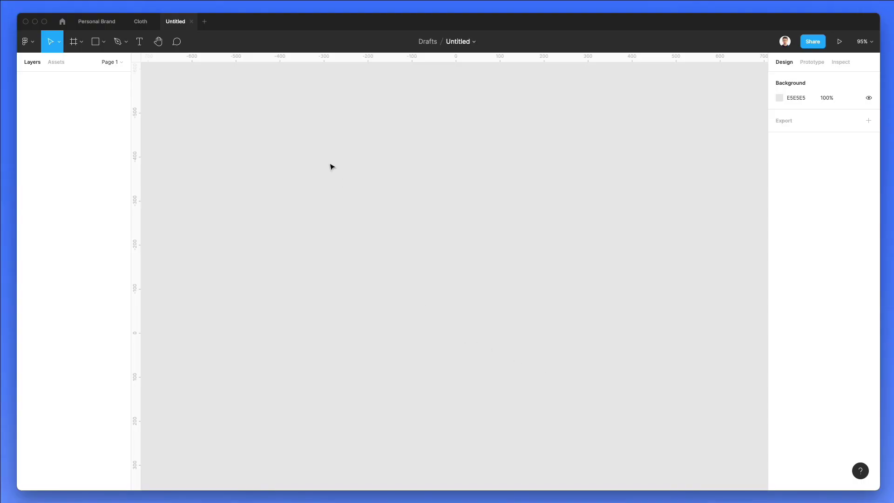
left_click(778, 98)
left_click_drag(697, 114, 655, 119)
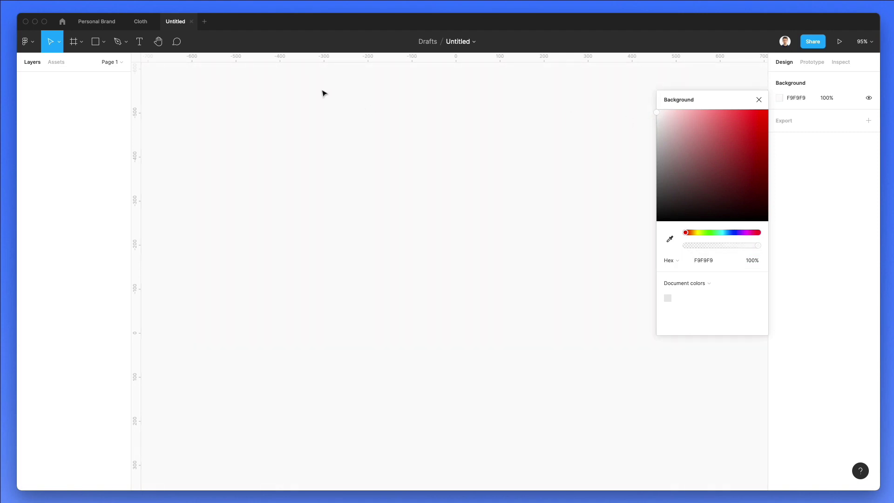
Step: Rename the untitled file to 'Website'
left_click(466, 42)
type("1")
type("ebsite")
key("Return")
Step: Add a 1440×1024 Desktop frame and name it '1'
left_click(73, 48)
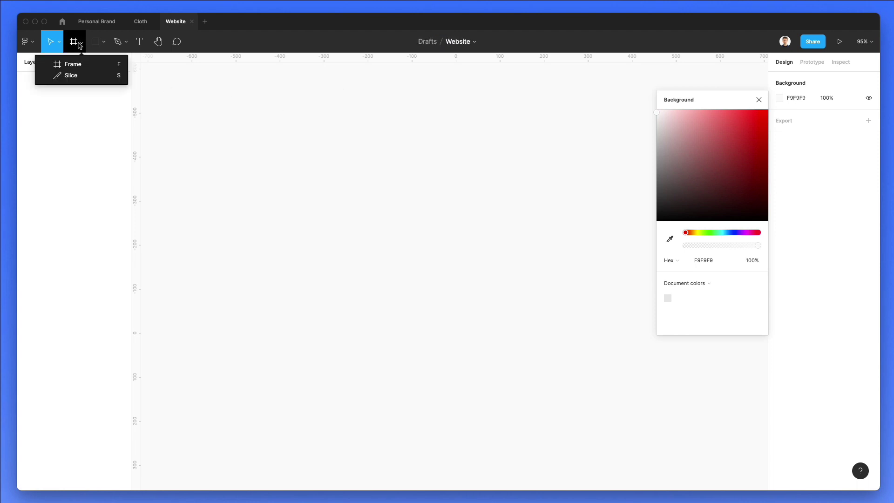
left_click(73, 64)
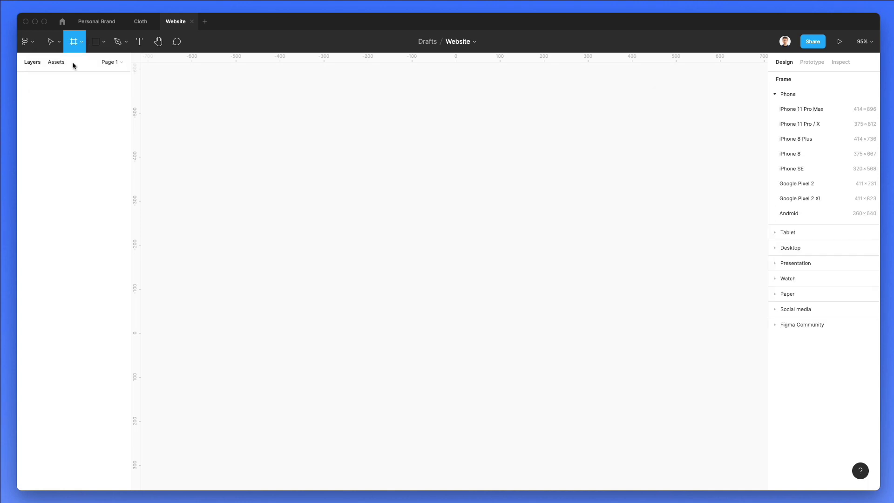
left_click(793, 249)
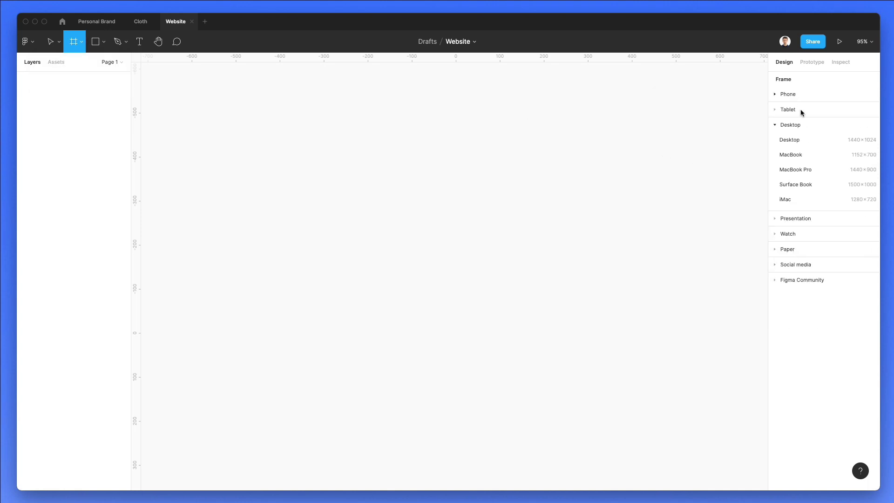
left_click(795, 141)
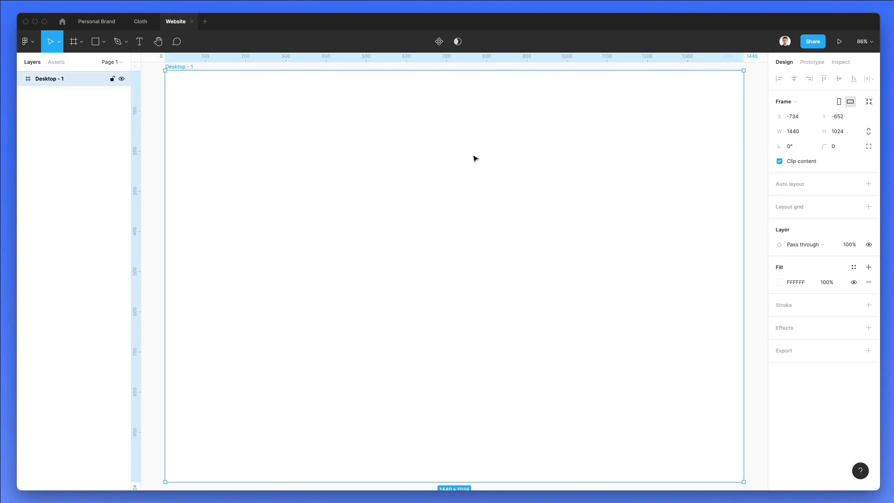
double_click(55, 79)
type("1")
key("Return")
Step: Reselect frame 1 and bring up the Nucleo icon library
scroll(320, 188, "down", 1)
left_click(299, 76)
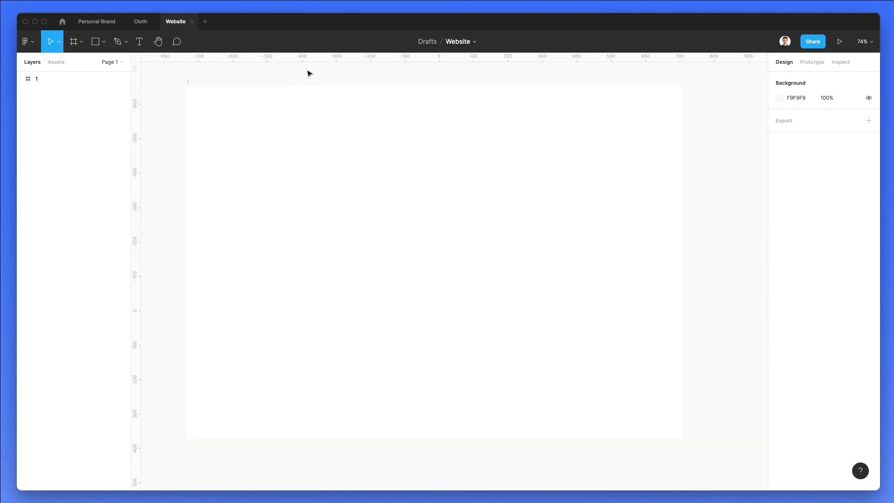
left_click(303, 117)
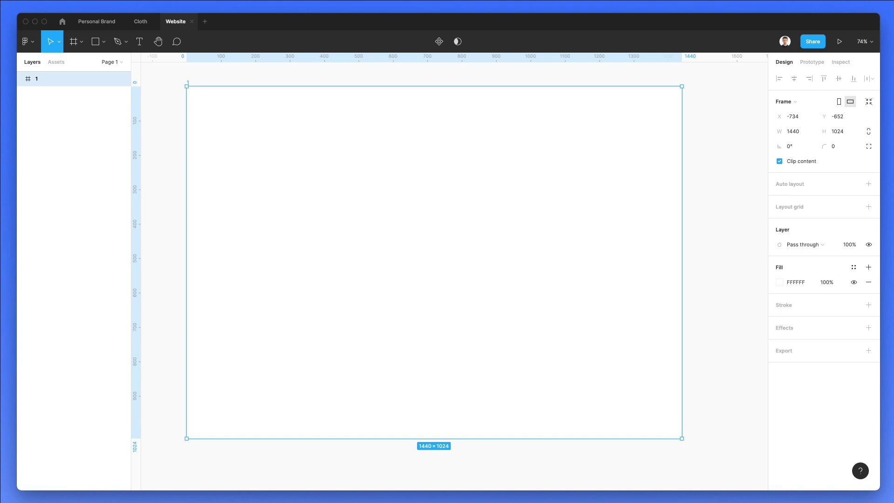
key("super+shift+n")
Step: Search Nucleo for 'hamburger' in Glyph style and drag the 64px menu icon into frame 1
double_click(520, 223)
left_click_drag(626, 210, 493, 176)
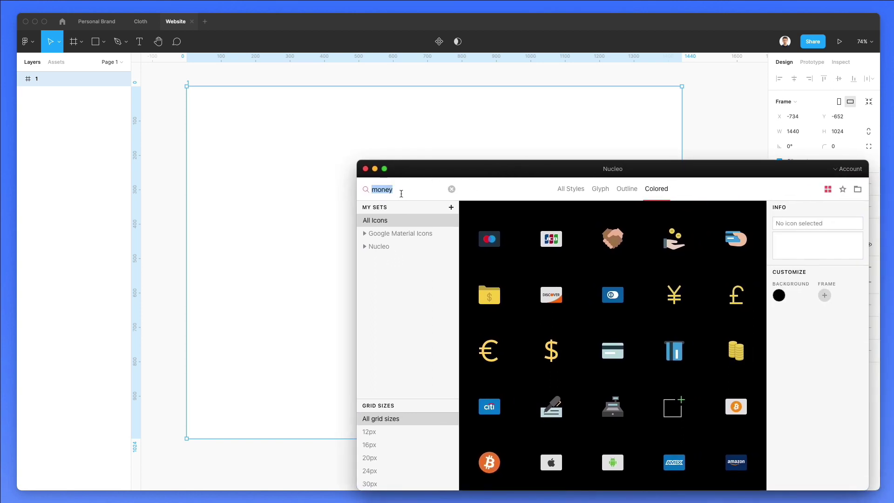
double_click(402, 193)
left_click_drag(459, 172, 470, 171)
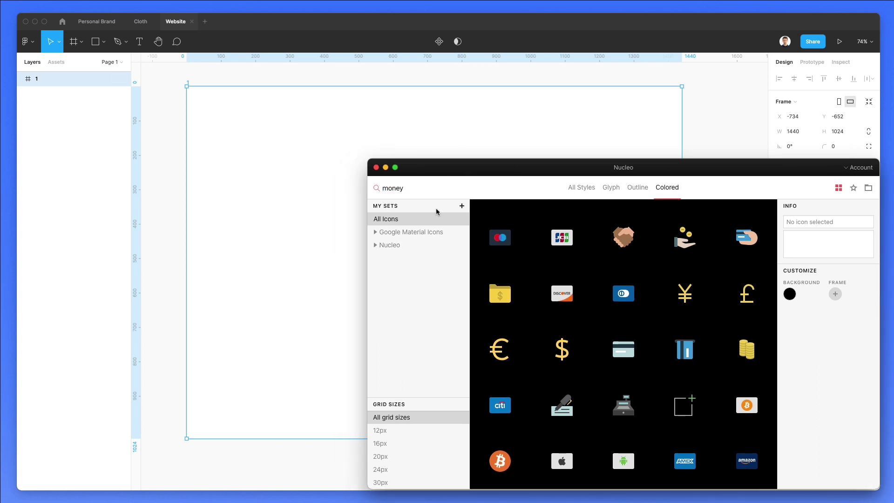
double_click(411, 192)
type("hamburger")
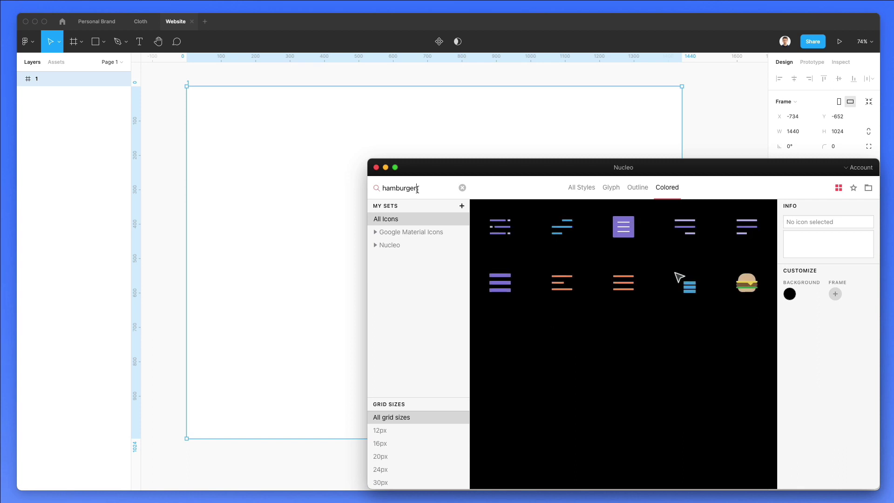
left_click(611, 187)
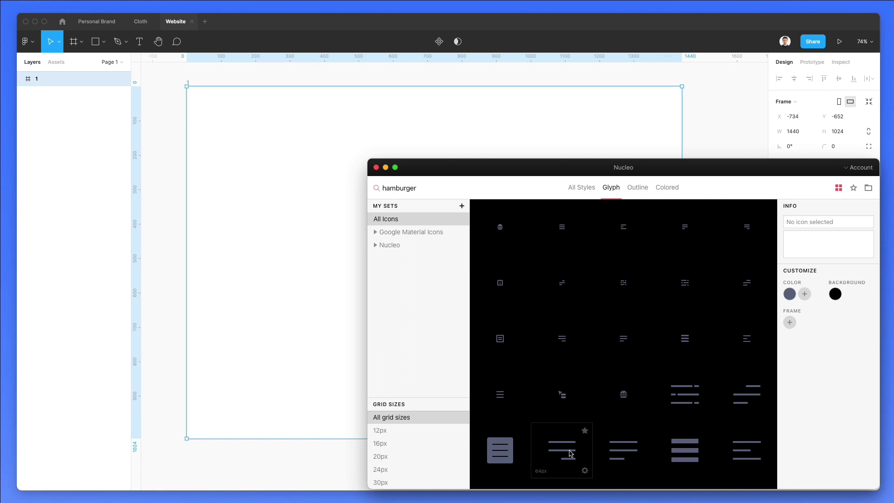
left_click_drag(614, 454, 217, 111)
Step: Scale the hamburger icon down to about 45×45 and ungroup its frame
left_click(219, 110)
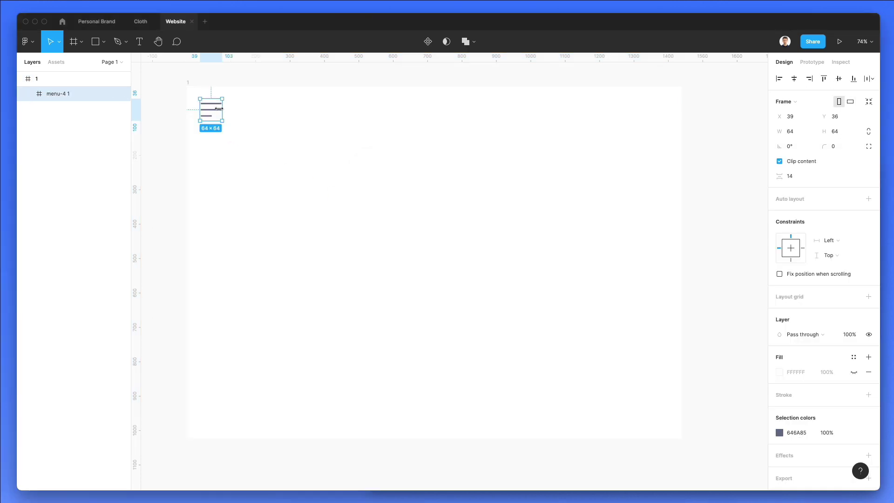
key("k")
mouse_move(224, 100)
left_mouse_down()
mouse_move(208, 117)
mouse_move(214, 113)
left_mouse_up()
key("super+shift+g")
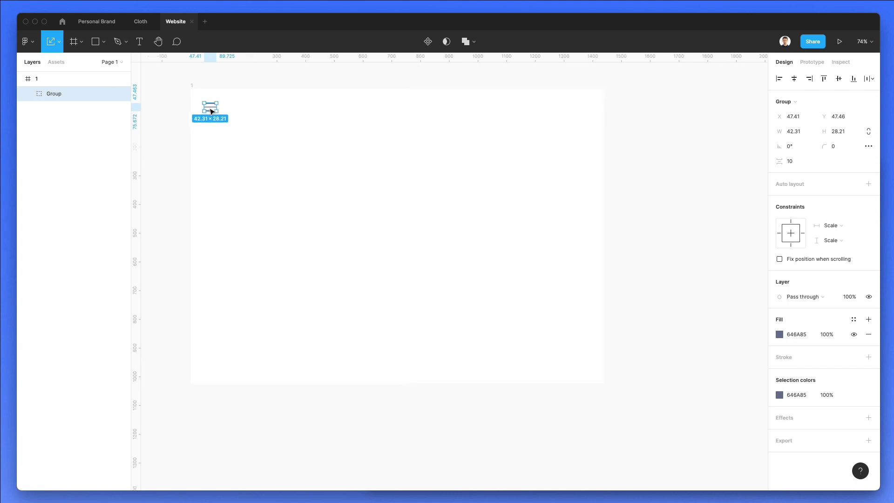
Step: Shrink the hamburger group further to about 31×21
scroll(210, 111, "up", 5)
left_click_drag(225, 113, 215, 116)
left_click(316, 158)
scroll(316, 158, "down", 5)
scroll(317, 158, "right", 2)
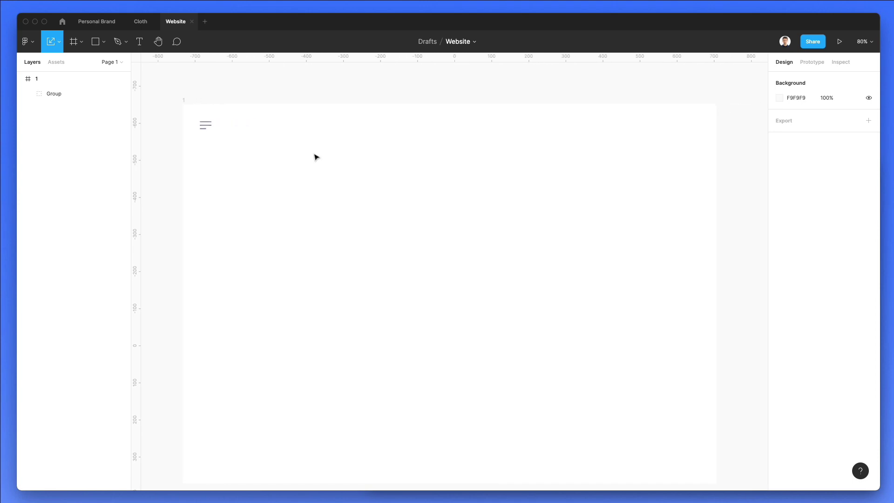
left_click(208, 132)
left_click(268, 131)
Step: Add a 12-column layout grid to frame 1
left_click(184, 101)
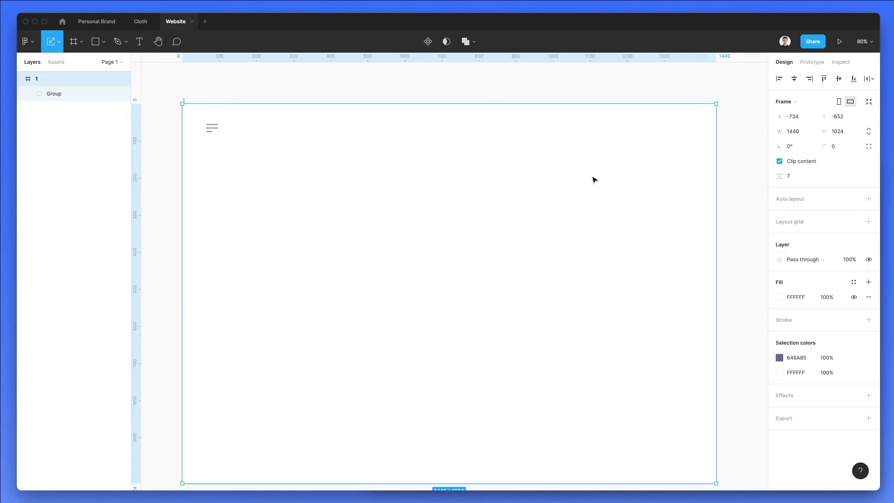
scroll(582, 178, "down", 1)
left_click(779, 223)
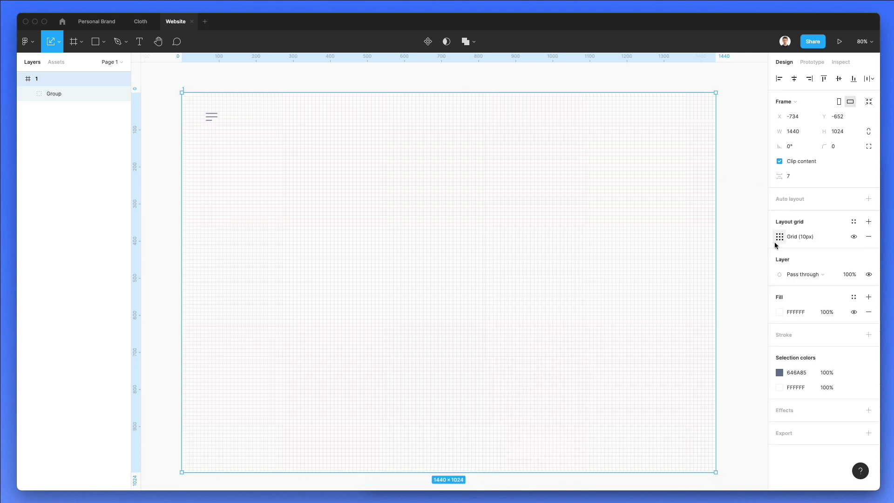
left_click(777, 239)
left_click(670, 239)
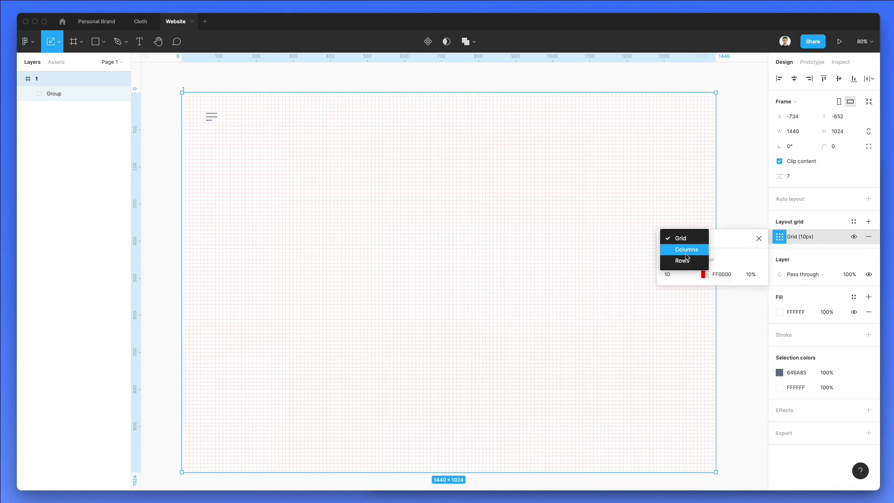
left_click(686, 250)
type("15")
key("Return")
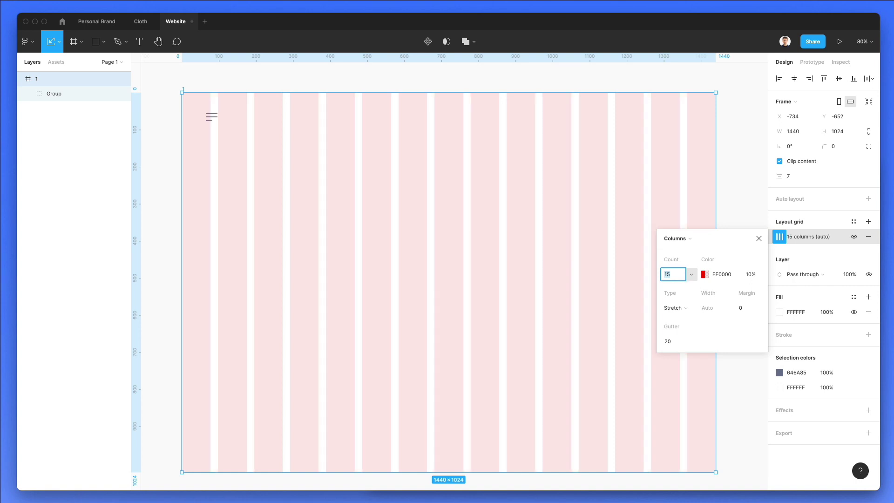
key("Down")
key("Down")
key("Down")
key("Down")
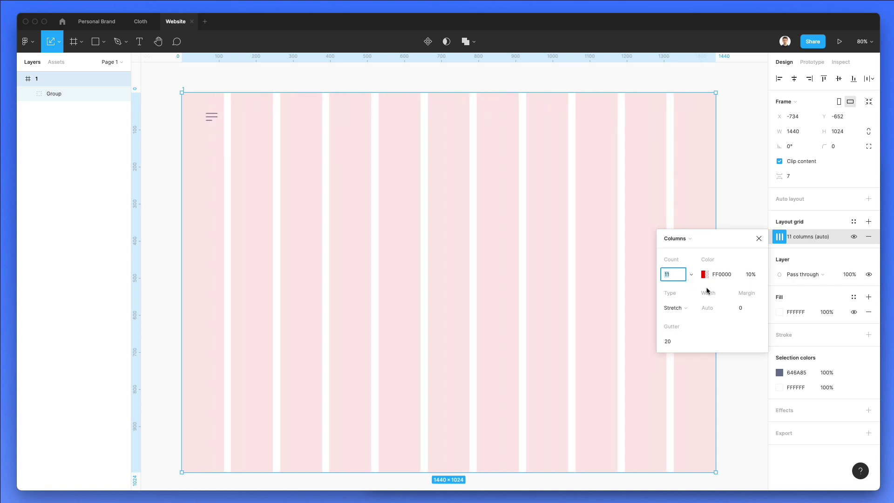
key("Up")
Step: Set the grid margin to 69 with 20 gutters and make the columns near-white
left_click(751, 308)
key("shift+Up")
key("shift+Up")
key("shift+Up")
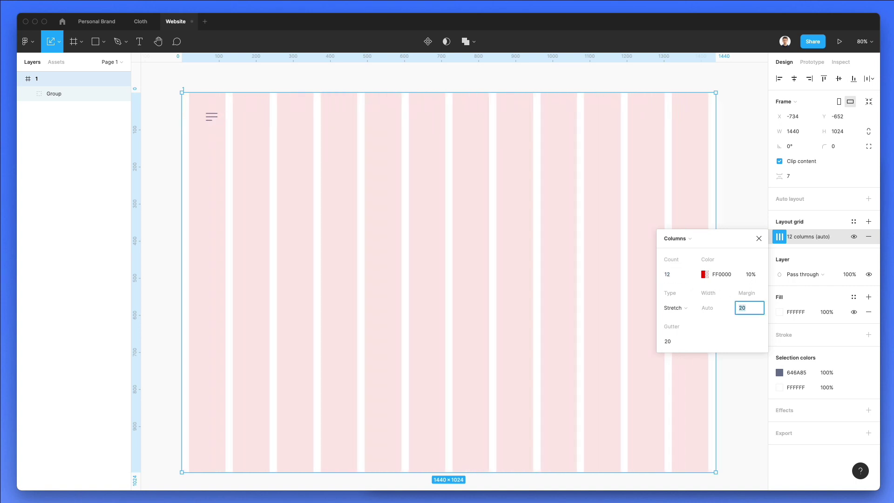
key("shift+Up")
key("shift+Up")
key("shift+Up")
key("Up")
key("Up")
key("Up")
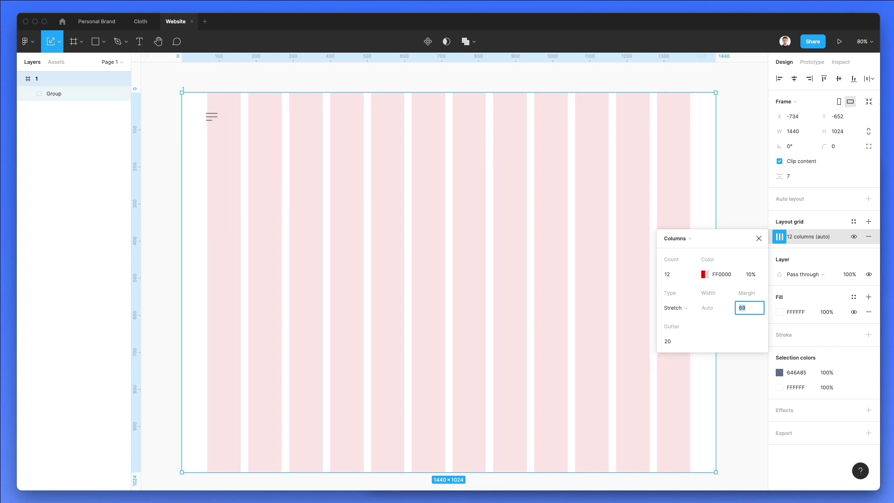
left_click(705, 274)
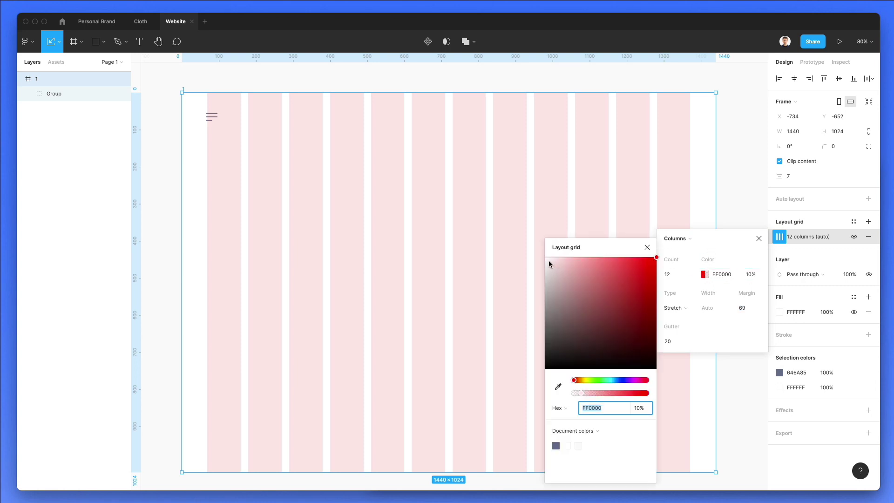
left_click_drag(548, 260, 547, 268)
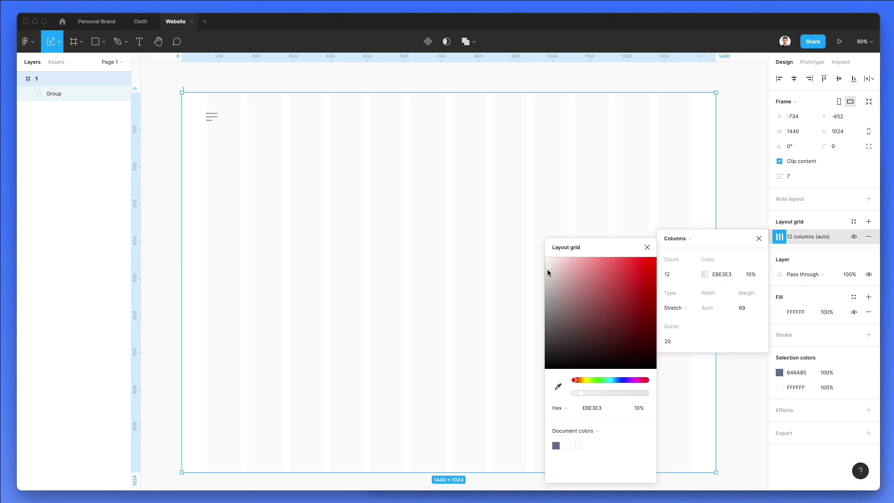
left_click(426, 240)
Step: Move the hamburger icon onto the margin at X 69
scroll(172, 106, "up", 5)
left_click(233, 138)
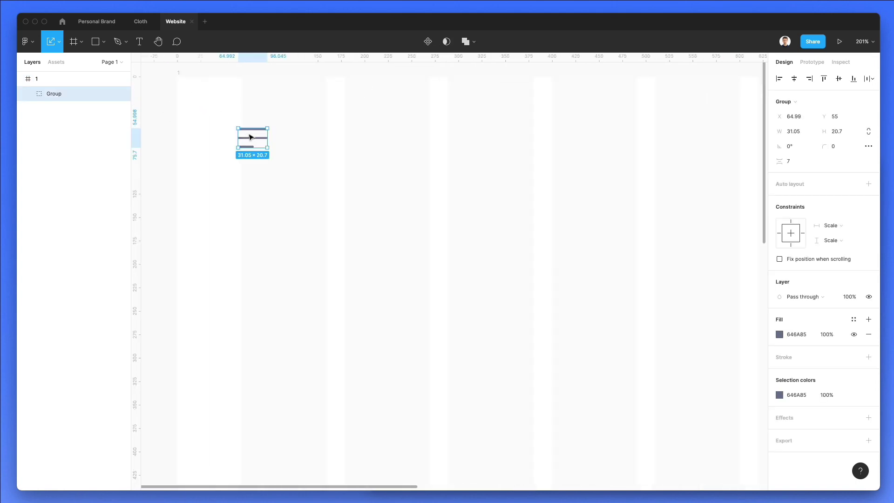
left_click_drag(232, 138, 239, 138)
scroll(310, 193, "down", 3)
scroll(310, 193, "down", 5)
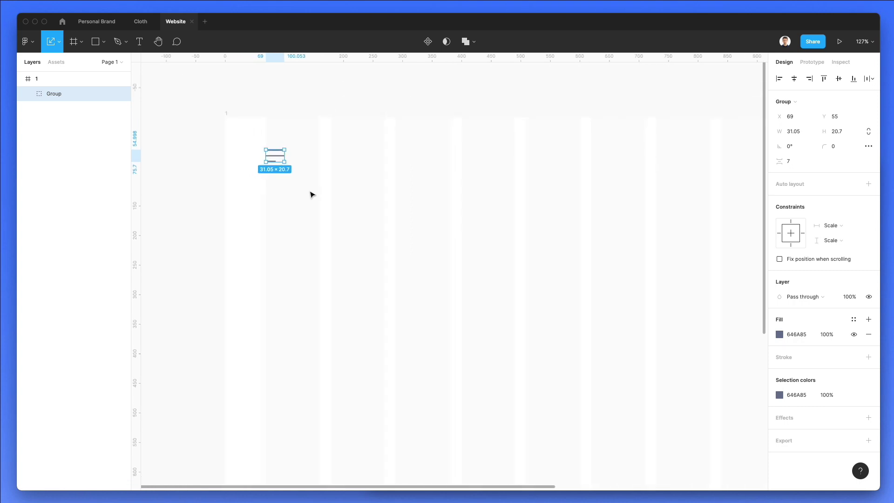
left_click(378, 222)
scroll(279, 122, "down", 3)
scroll(289, 122, "left", 2)
key("t")
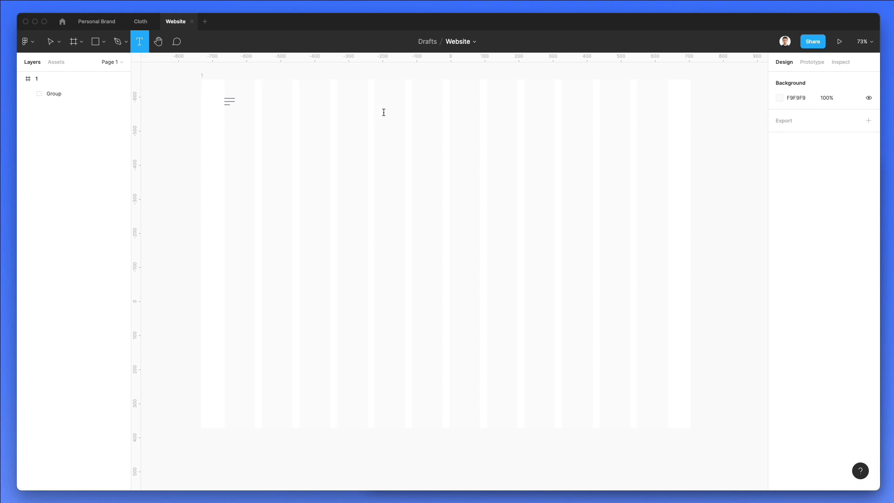
Step: Add an 'About' text label and place it at nav bar height
left_click(402, 114)
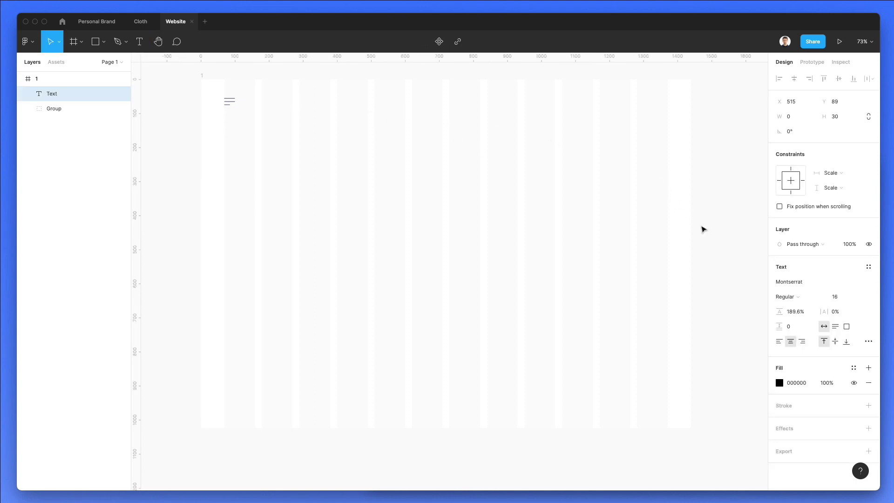
type("About")
key("Escape")
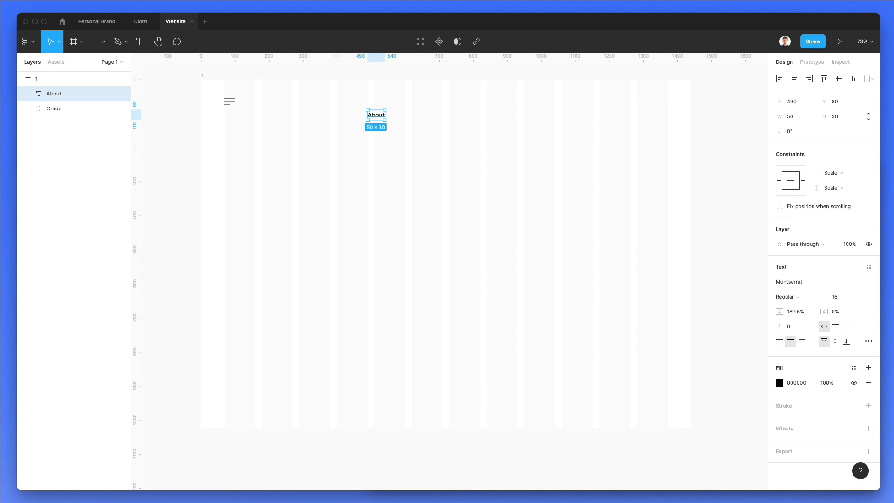
left_click_drag(381, 121, 457, 110)
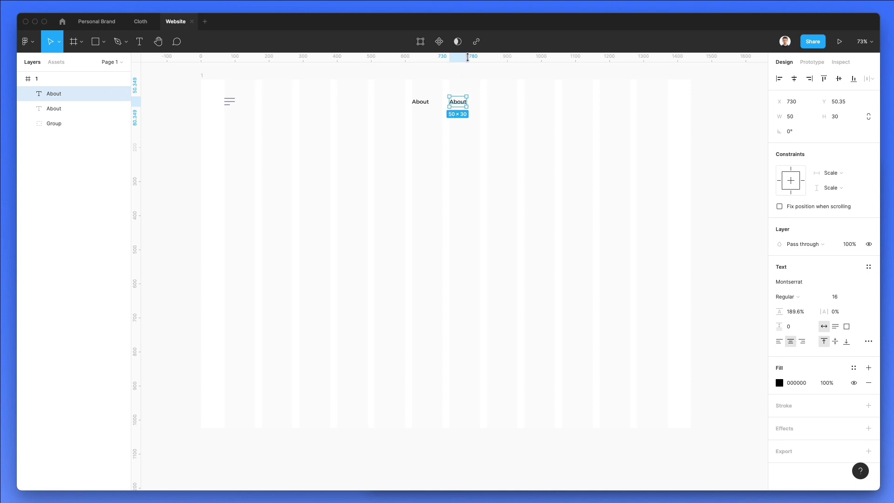
Step: Duplicate About along the row and retype the copies as Services, FAQ and Contact
key("super+d")
key("super+d")
left_click(450, 106)
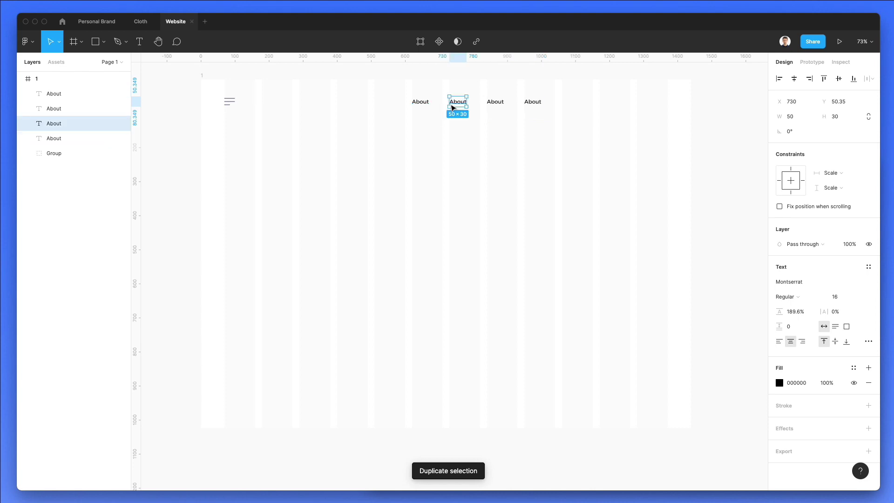
key("Return")
type("Services")
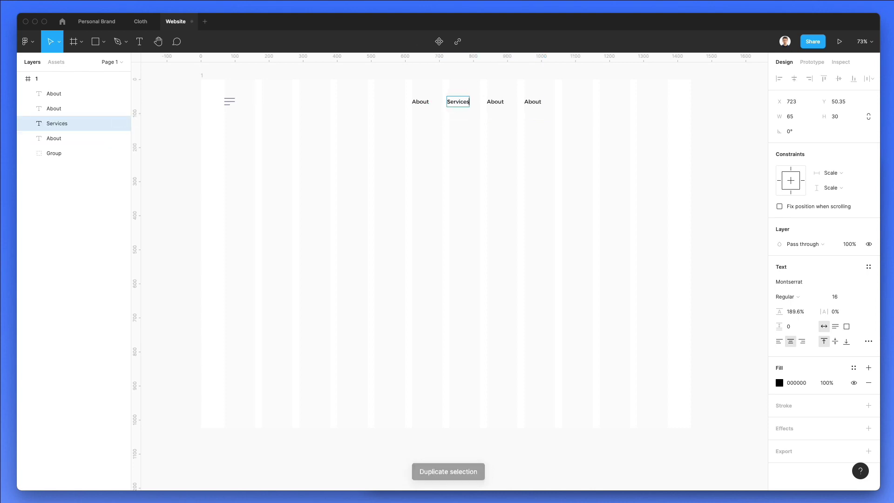
left_click(497, 106)
key("Return")
type("FAQ")
left_click(532, 103)
key("Return")
type("Contact")
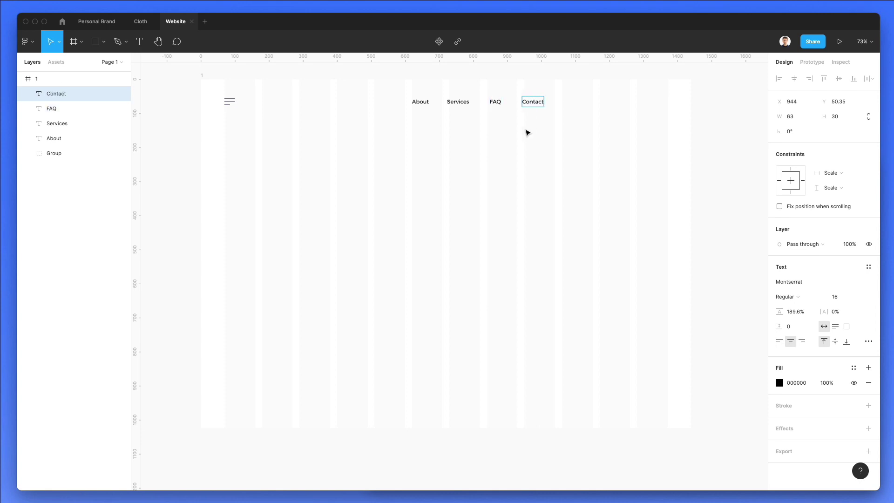
key("Escape")
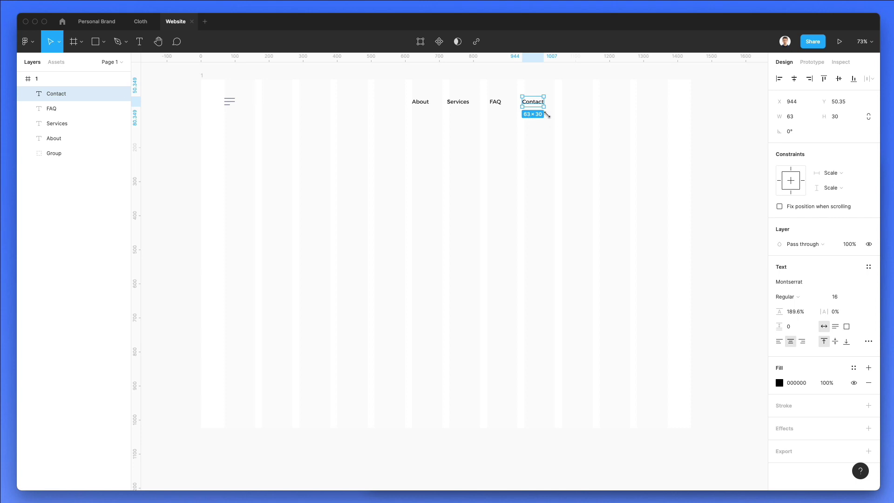
Step: Set the four nav links to font size 14 and group them
left_click_drag(546, 115, 393, 104)
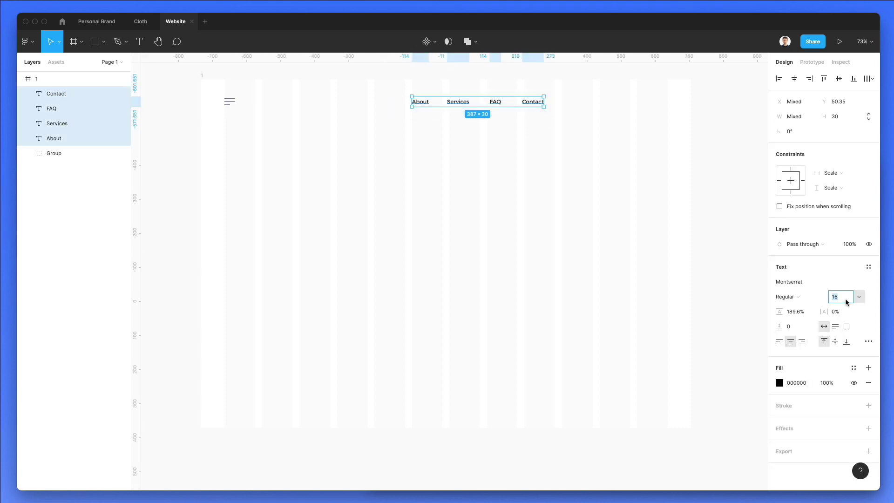
type("14")
key("Return")
left_click(597, 215)
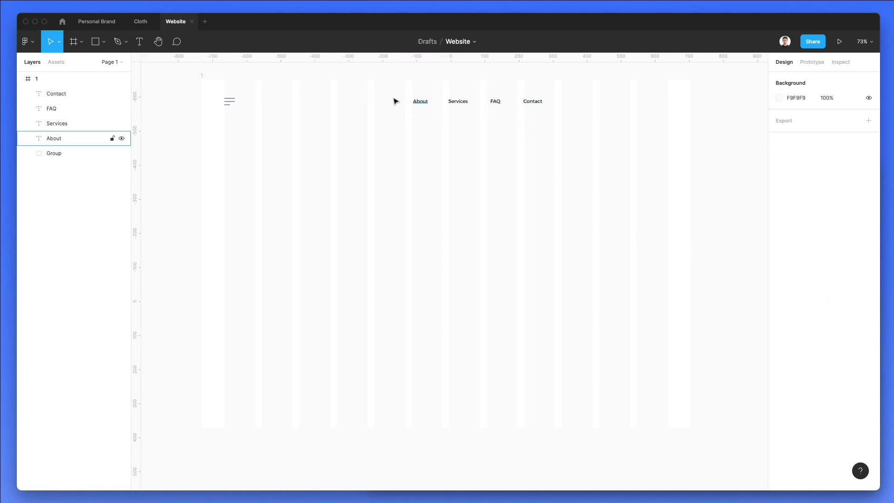
left_click_drag(389, 98, 577, 119)
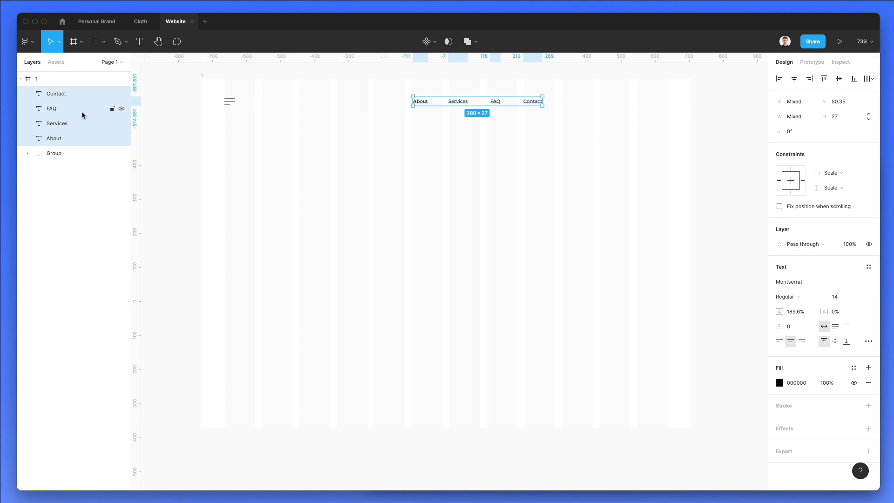
key("super+g")
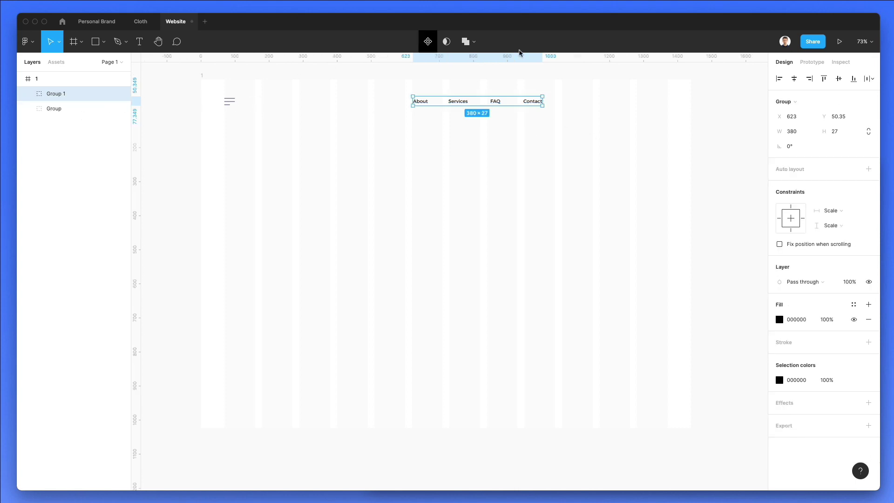
Step: Centre the nav group horizontally and distribute the links evenly, 78 apart
left_click(793, 80)
left_click(472, 129)
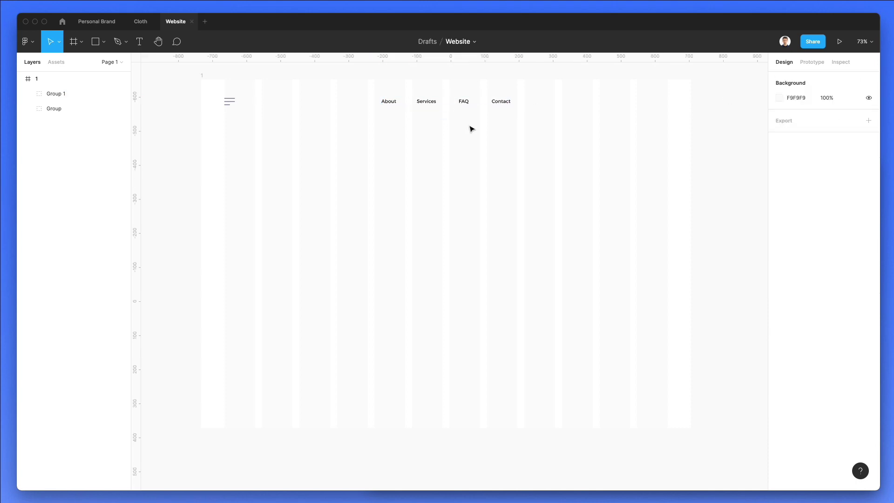
double_click(499, 103)
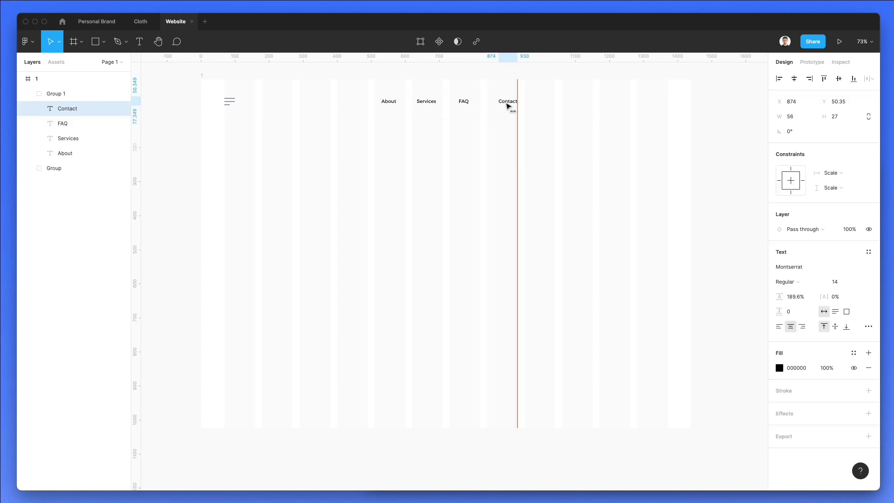
left_click(388, 106)
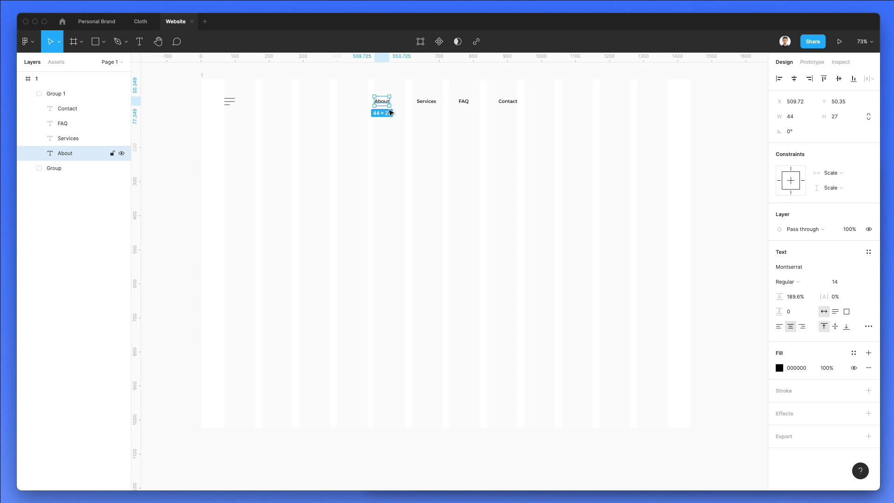
left_click_drag(358, 94, 528, 118)
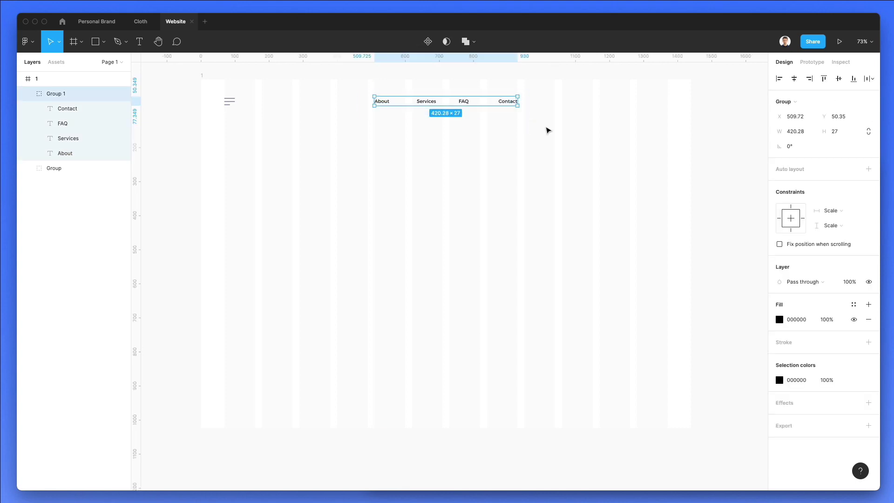
left_click(870, 78)
scroll(419, 90, "up", 8)
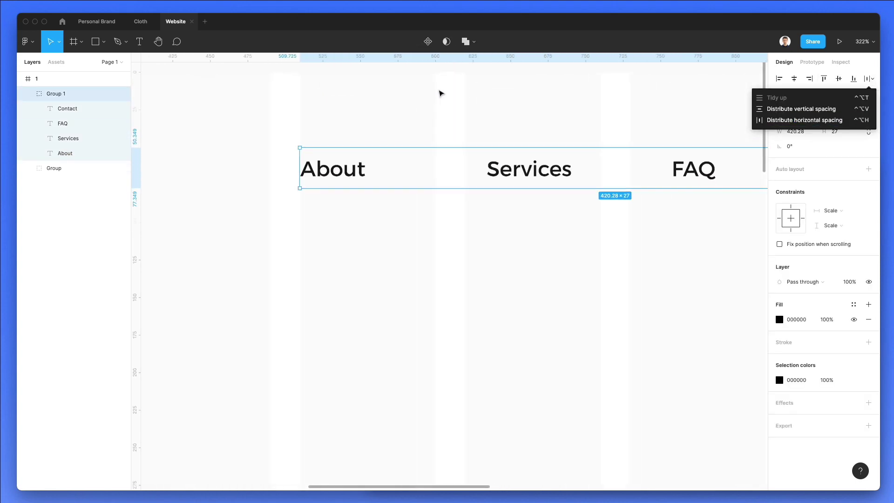
left_click(804, 119)
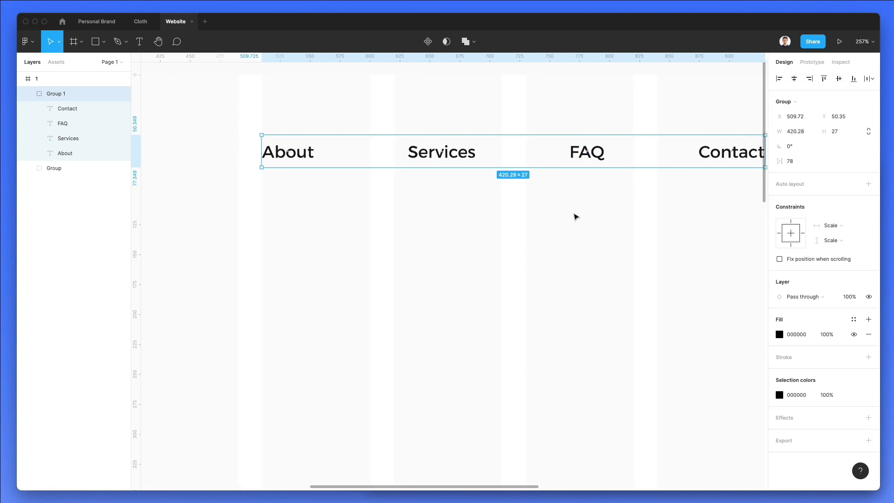
Step: Select the Contact label inside the nav group
scroll(568, 223, "down", 3)
scroll(565, 226, "down", 5)
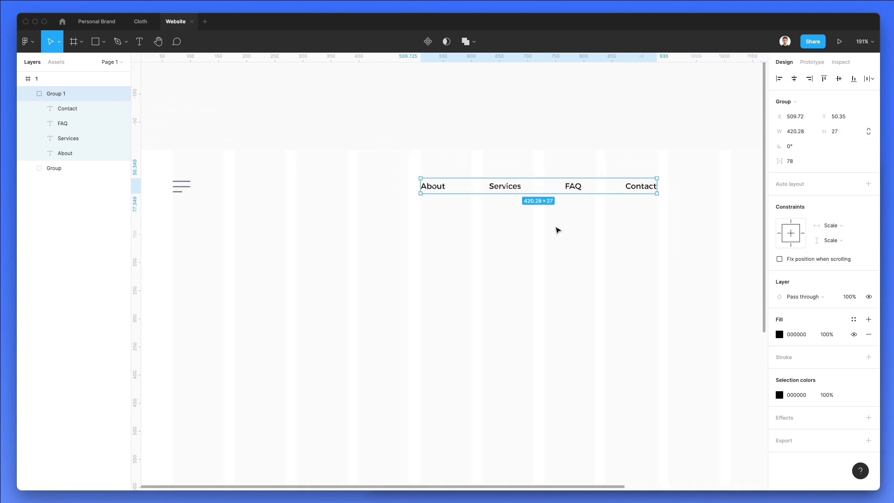
left_click(523, 226)
scroll(524, 226, "right", 2)
scroll(524, 226, "down", 2)
scroll(526, 226, "right", 4)
scroll(527, 227, "down", 2)
double_click(515, 169)
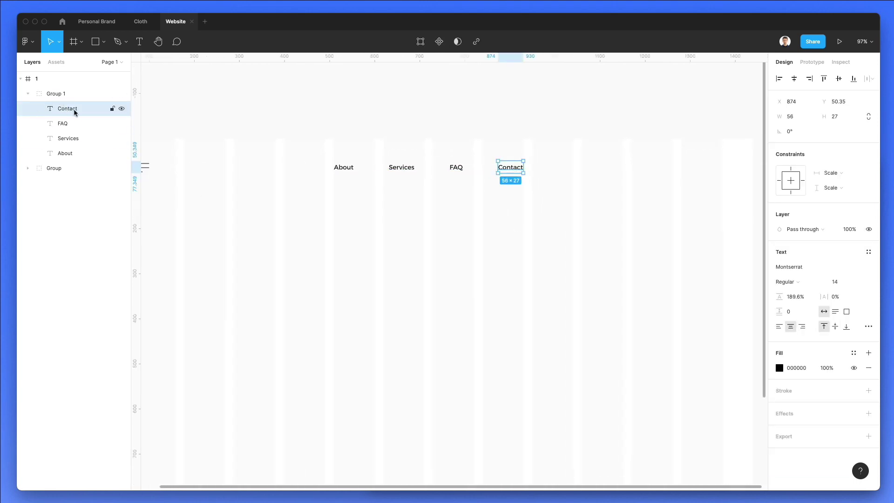
Step: Paste a copy of Contact at the nav bar's right end and retype it 'Get Started'
left_click(455, 227)
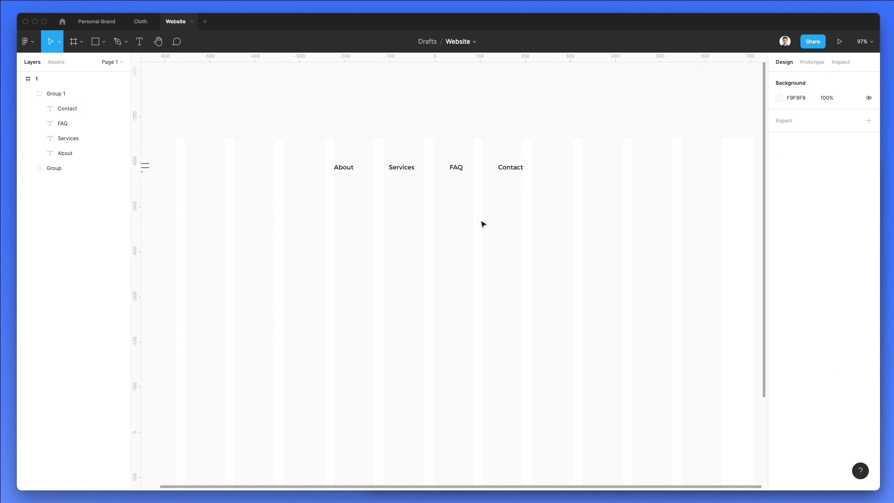
scroll(485, 222, "right", 2)
key("super+v")
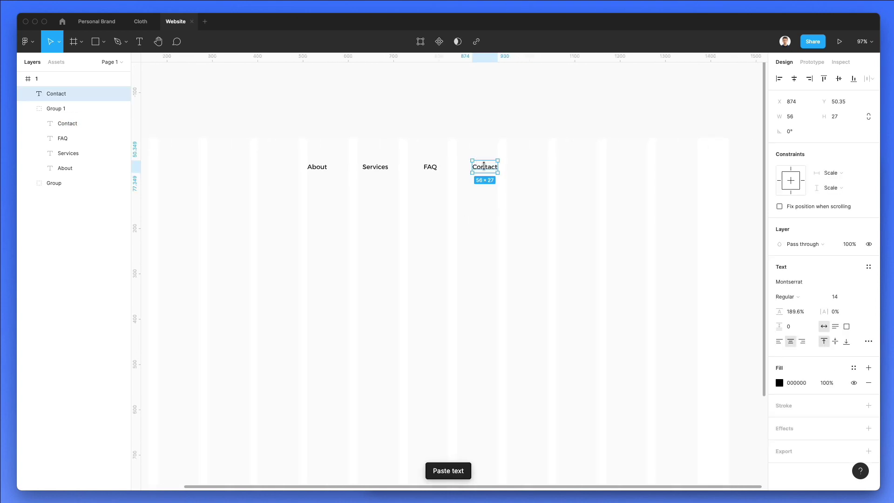
left_click_drag(483, 166, 675, 172)
double_click(676, 169)
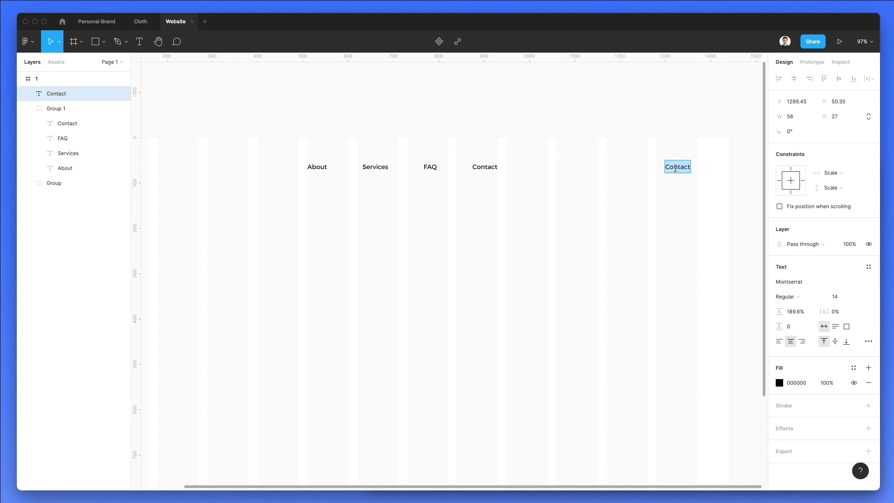
type("Get Started")
key("Escape")
left_click(645, 227)
Step: Draw a rectangle behind the Get Started text and fit it around the label
key("r")
mouse_move(640, 156)
left_mouse_down()
mouse_move(715, 180)
mouse_move(707, 178)
left_mouse_up()
left_click(722, 174)
left_click(704, 159)
key("super+bracketleft")
key("super+bracketleft")
key("super+bracketleft")
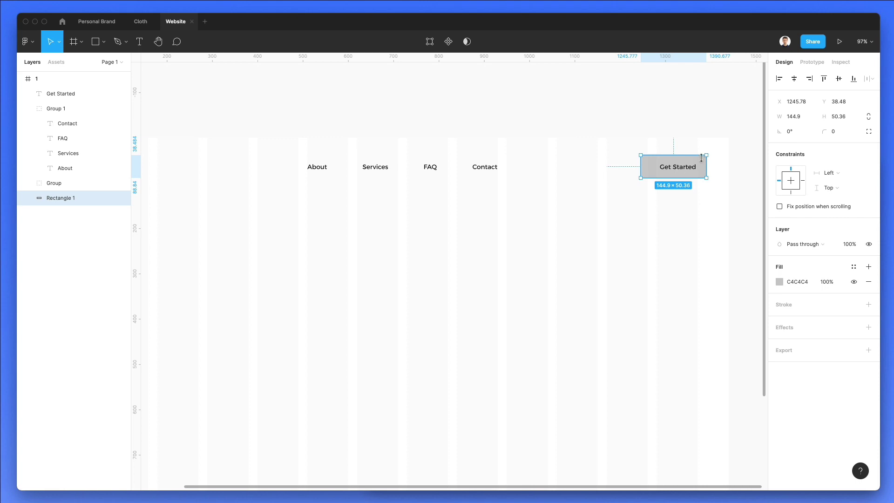
left_click_drag(692, 166, 694, 166)
key("Down")
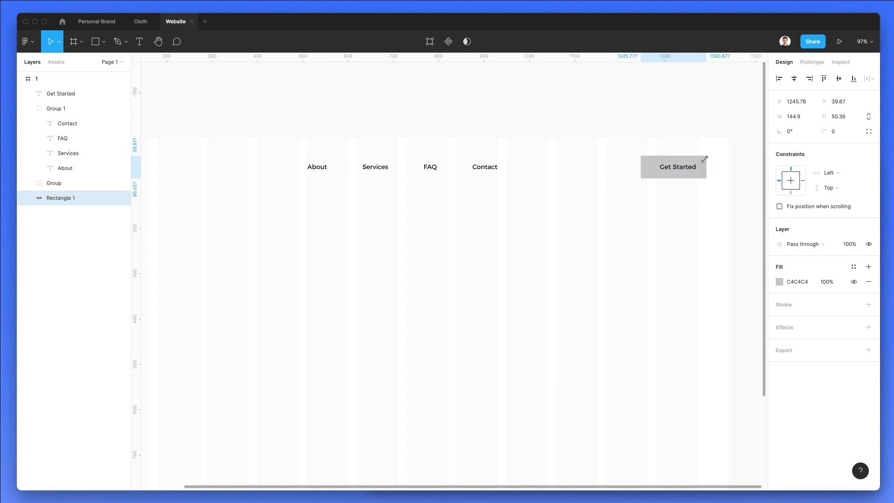
left_click_drag(641, 168, 647, 168)
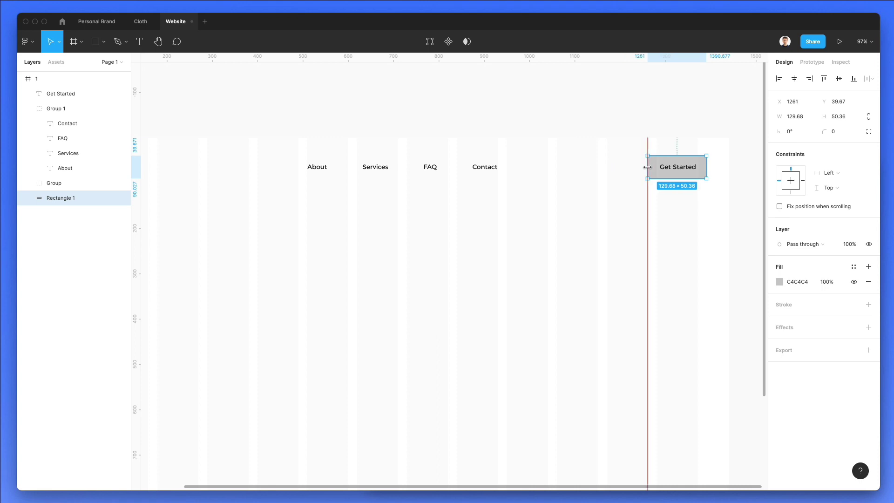
Step: Fill the rectangle black, make the text white, and nudge the button slightly left
key("i")
left_click(672, 176)
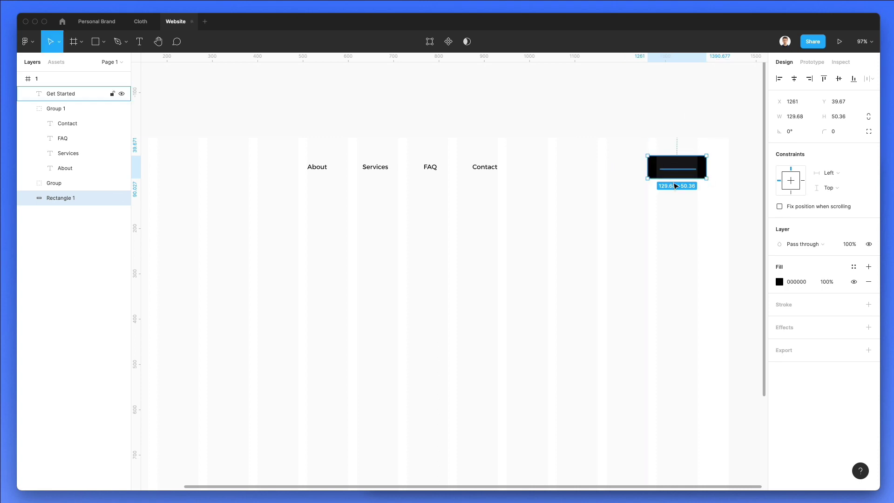
left_click(672, 176)
key("i")
left_click(723, 98)
left_click(655, 185, "shift")
left_click_drag(678, 169, 671, 173)
scroll(671, 197, "down", 1)
scroll(670, 196, "down", 2)
left_click(658, 208)
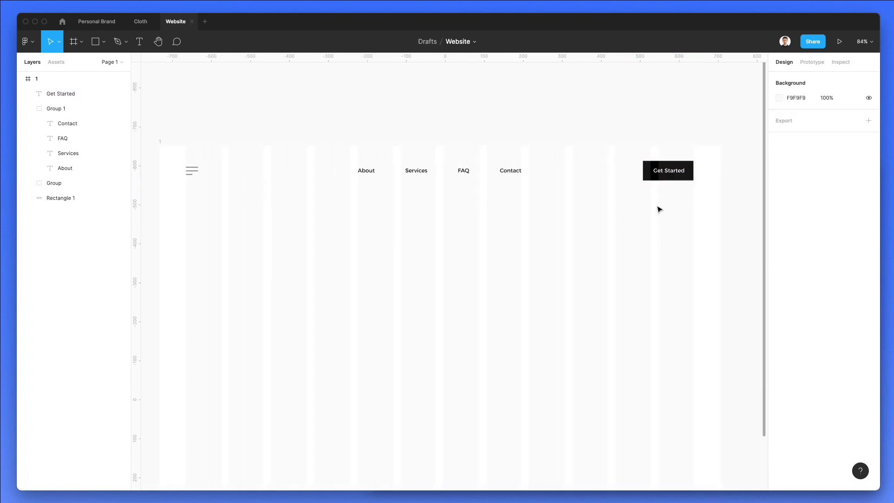
scroll(671, 171, "down", 1)
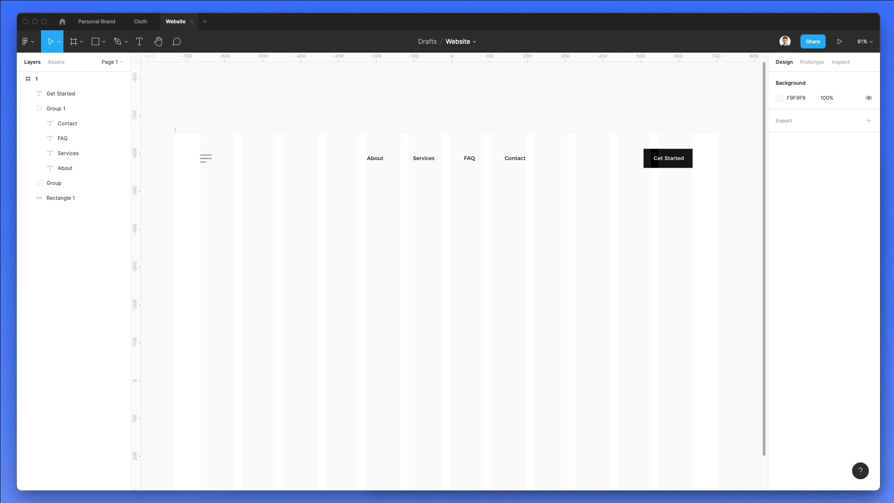
Step: Search Nucleo for 'location' and drag the pin-check icon into the Figma navbar
key("super+Tab")
double_click(402, 190)
scroll(279, 199, "right", 3)
scroll(273, 201, "down", 2)
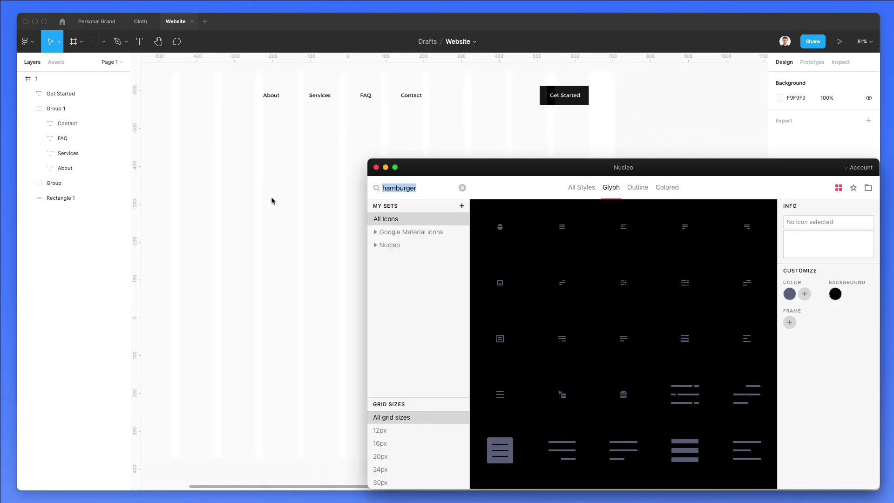
type("location")
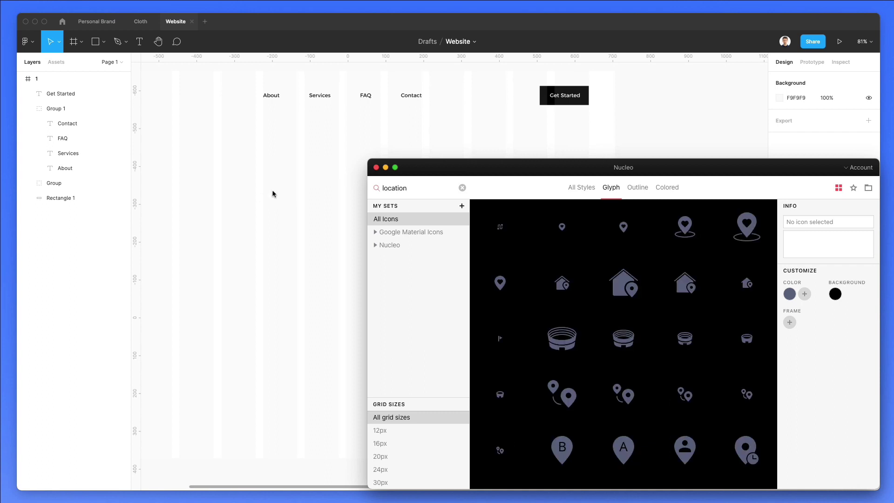
scroll(550, 310, "down", 2)
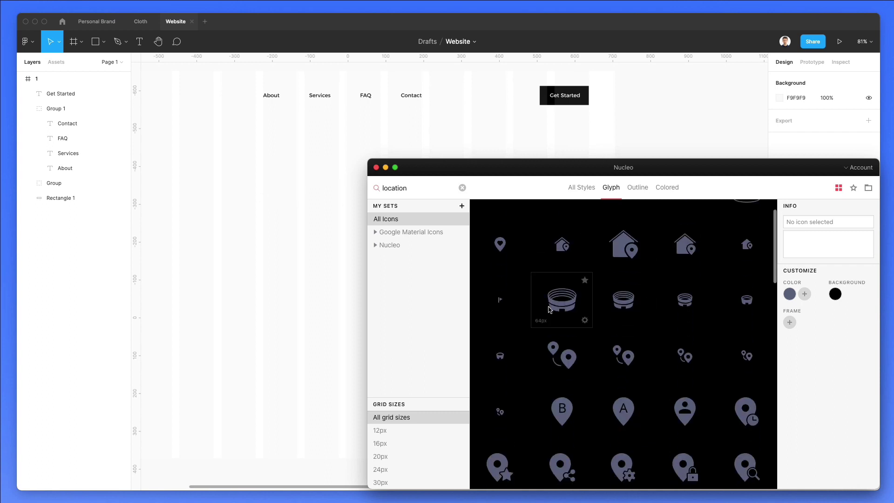
scroll(550, 310, "down", 2)
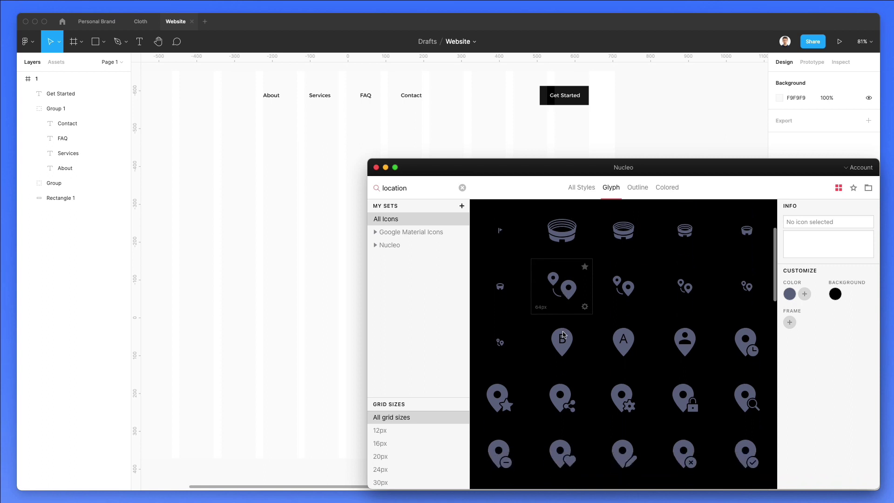
scroll(563, 335, "down", 10)
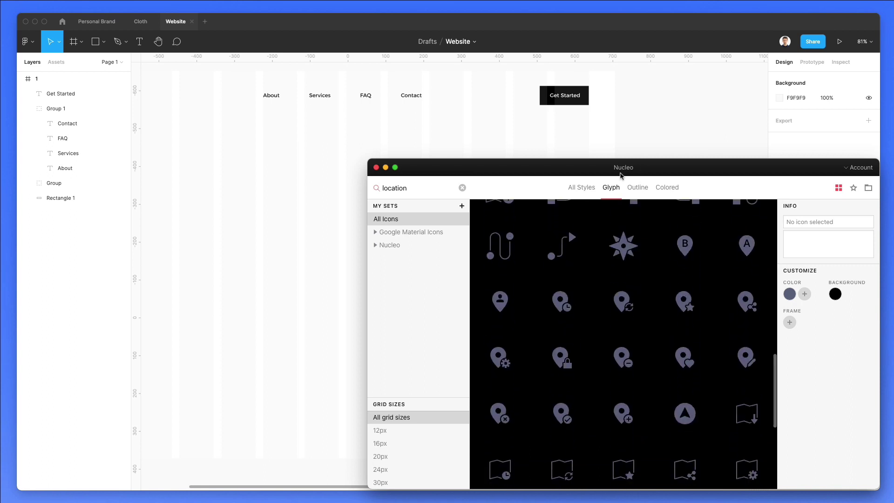
scroll(645, 261, "down", 3)
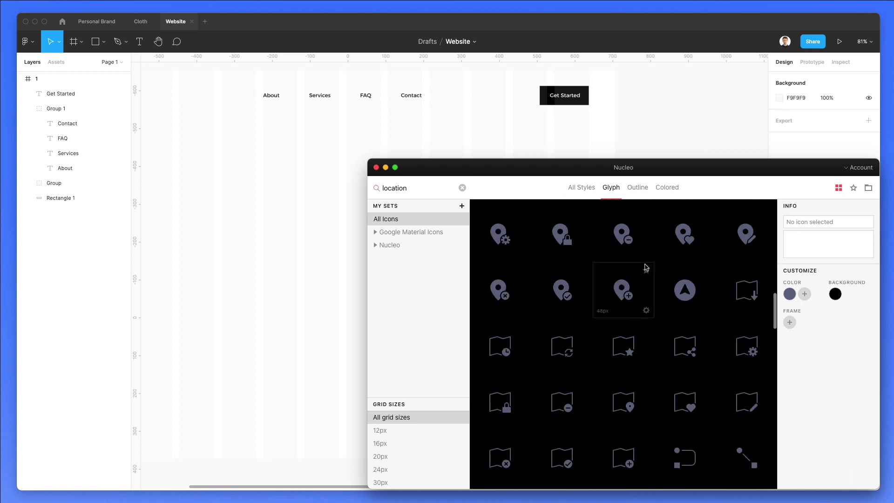
scroll(536, 345, "up", 2)
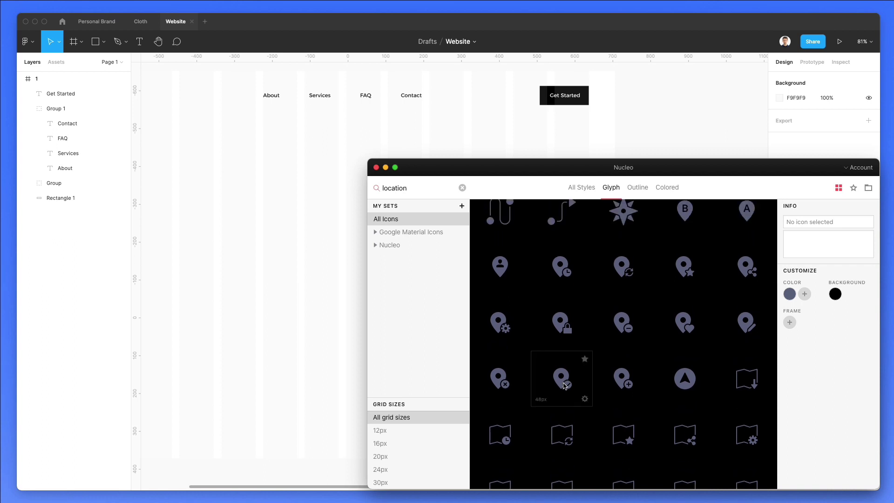
scroll(565, 386, "up", 2)
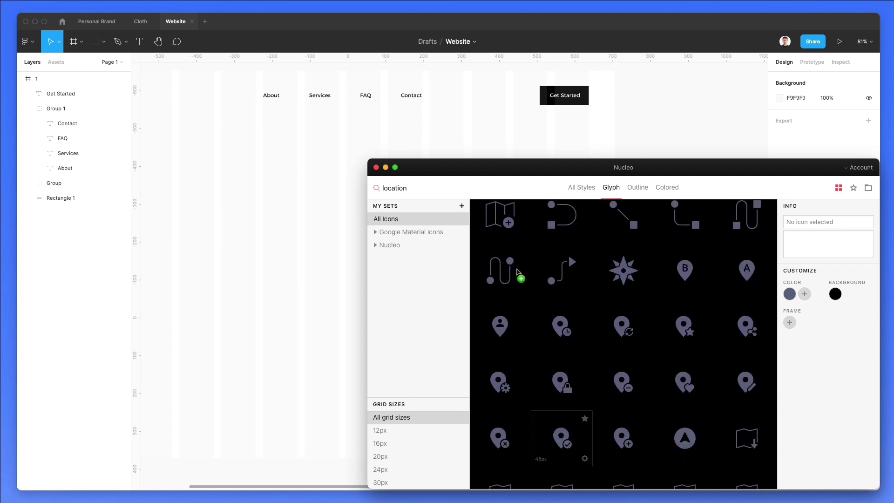
left_click_drag(511, 226, 501, 95)
Step: Search Nucleo for 'search' and place the magnifier icon beside the location pin
scroll(559, 240, "up", 3)
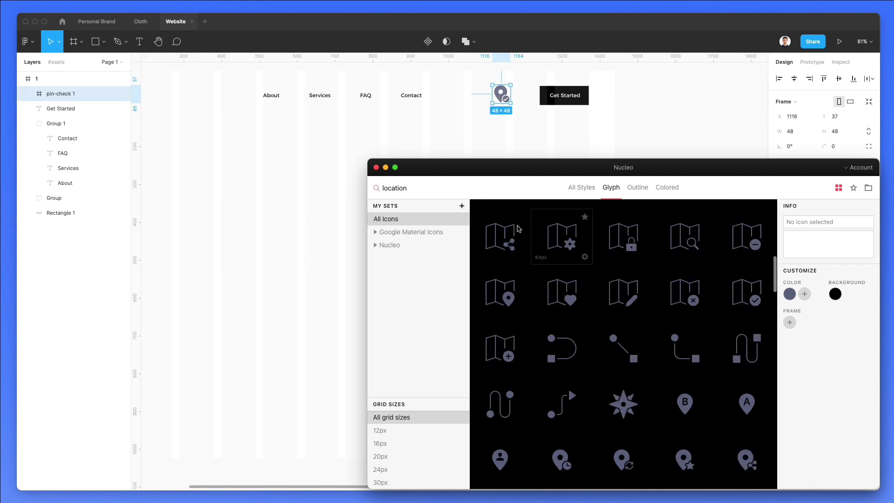
double_click(424, 193)
type("search")
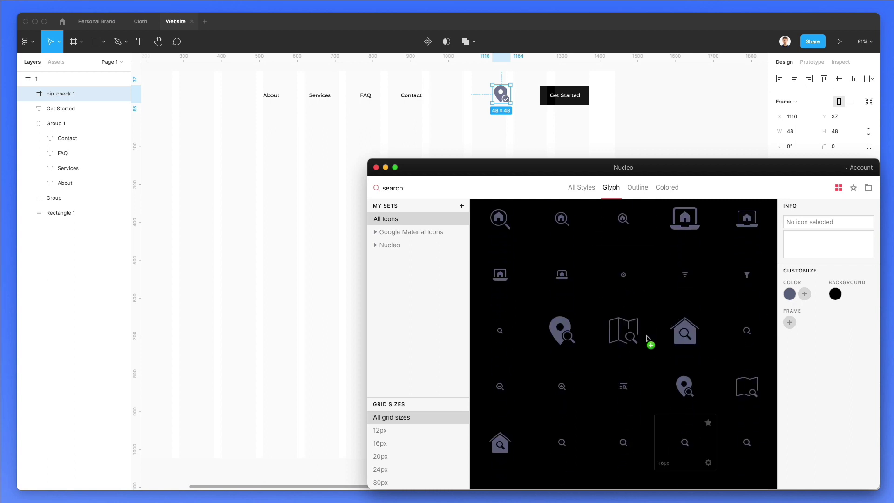
left_click_drag(633, 299, 483, 96)
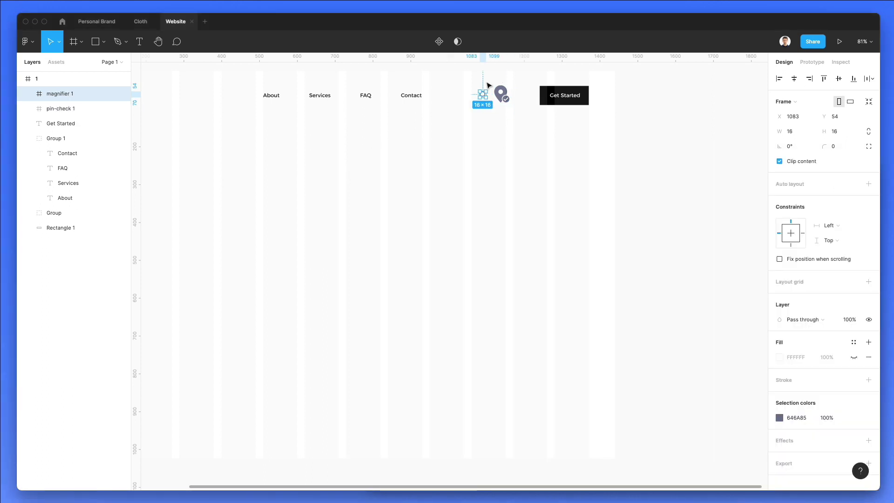
Step: Ungroup the magnifier and pin-check icons from their frames
scroll(495, 86, "up", 10)
left_click(522, 115)
scroll(522, 115, "up", 8)
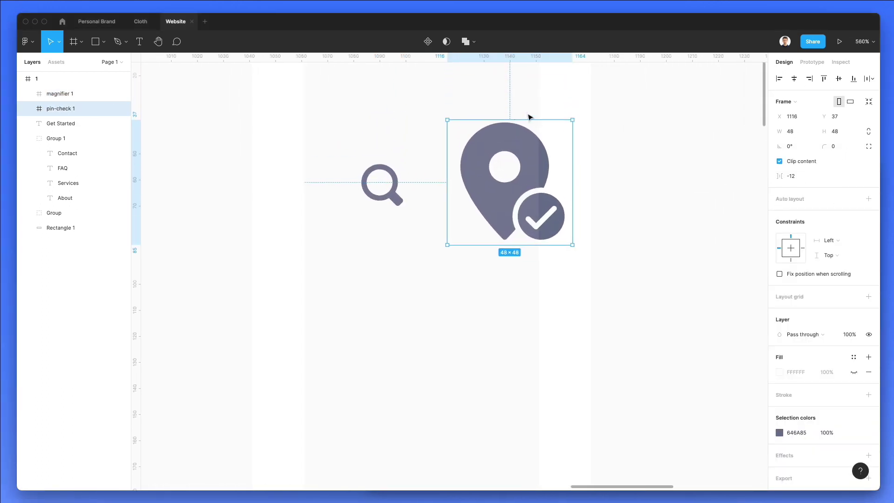
left_click_drag(301, 105, 586, 320)
key("shift+super+g")
left_click(563, 325)
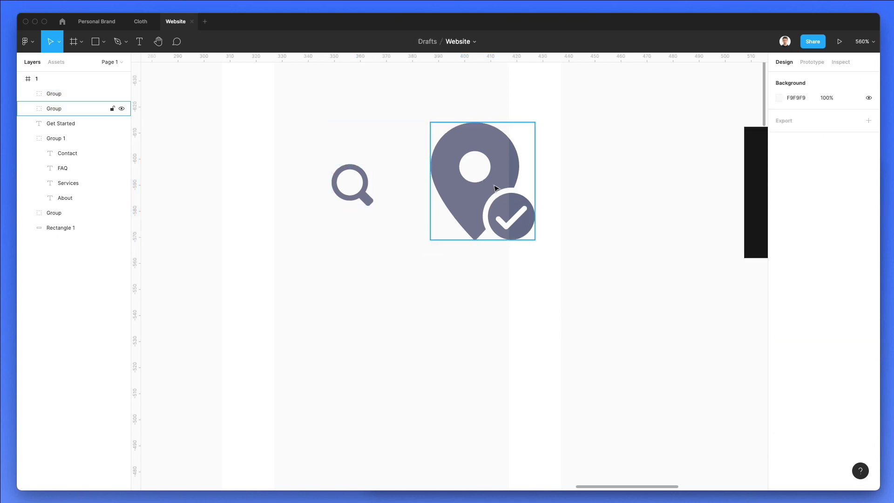
Step: Resize the magnifier to 22.5×22.5 and the pin to 20×22.5, side by side
left_click(368, 194)
left_click_drag(373, 184, 390, 183)
left_click(505, 176)
left_click_drag(505, 176, 471, 205)
left_click_drag(449, 274, 447, 215)
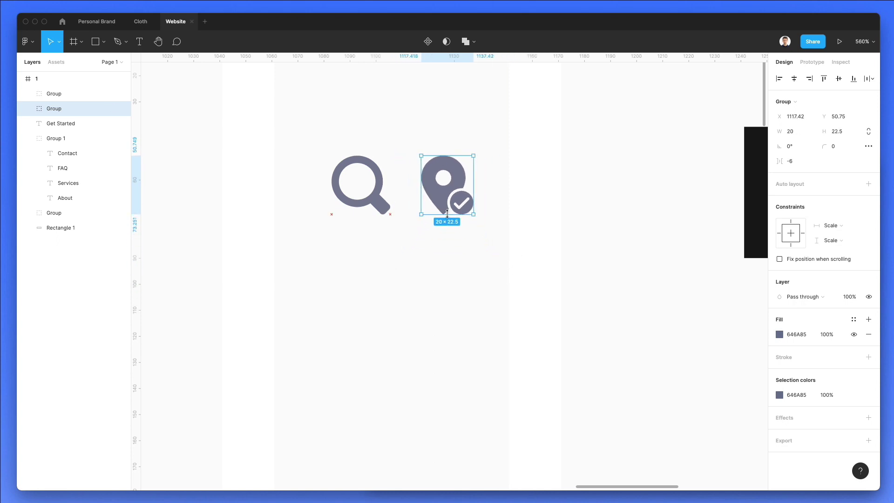
Step: Move both icons about 116 px right beside Get Started, nudging them down 3 and left 10
scroll(464, 188, "down", 5)
left_click_drag(491, 163, 378, 209)
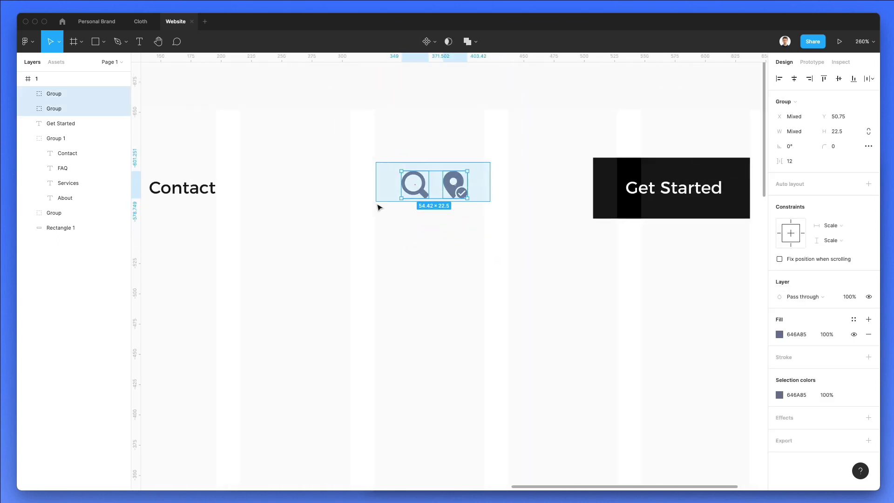
left_click_drag(447, 188, 578, 183)
scroll(502, 187, "up", 10)
scroll(503, 186, "down", 5)
scroll(578, 183, "down", 10)
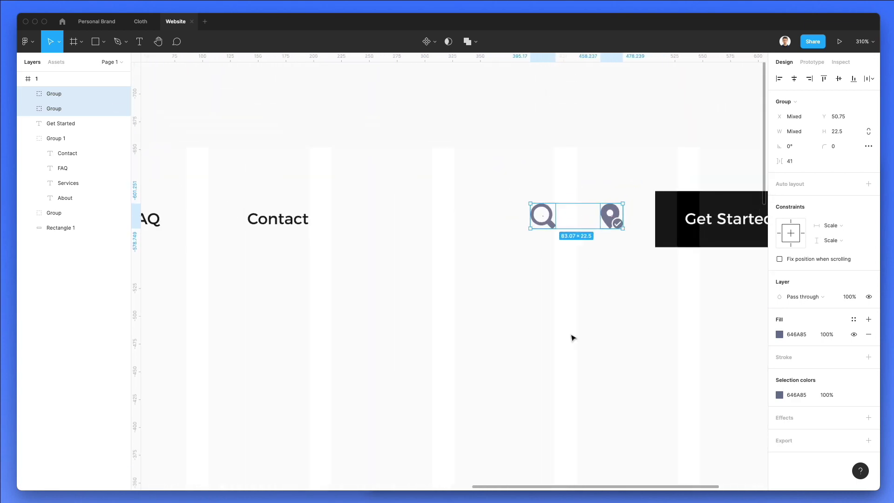
key("Down")
key("Down")
key("Down")
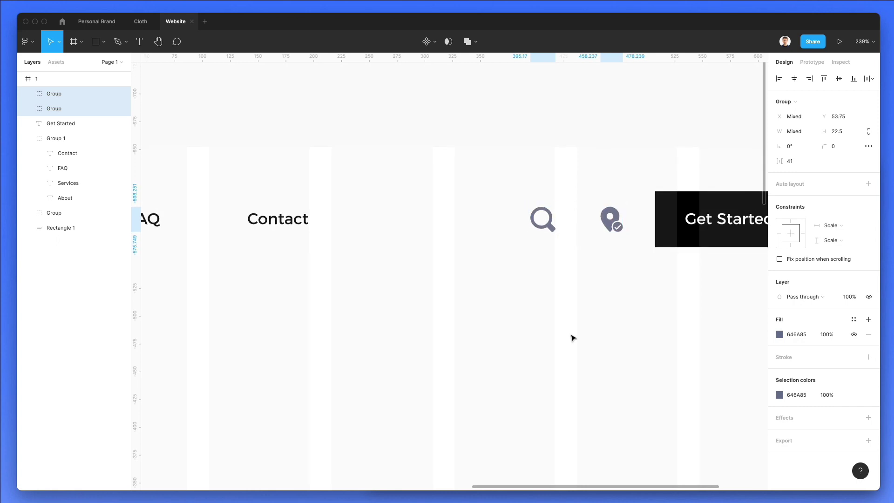
key("shift+Left")
scroll(573, 338, "down", 5)
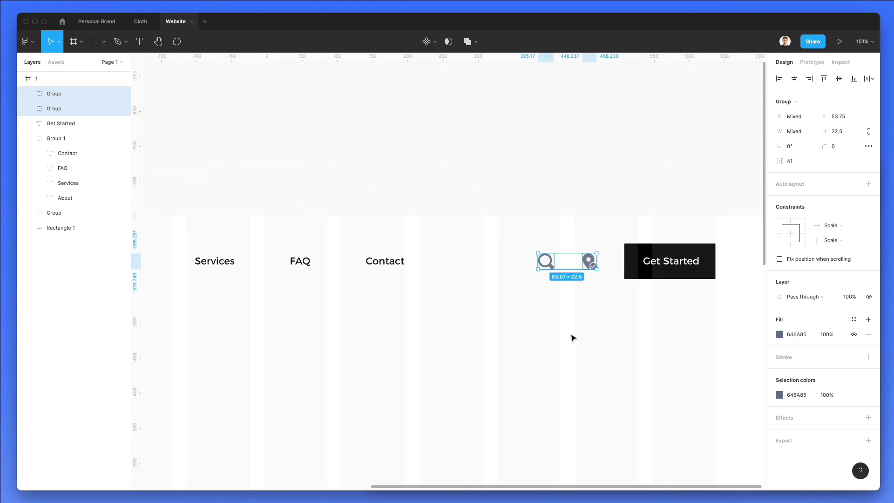
left_click(569, 297)
Step: Recolour both icons' fill to the pale grey AFB3C6
scroll(568, 297, "down", 4)
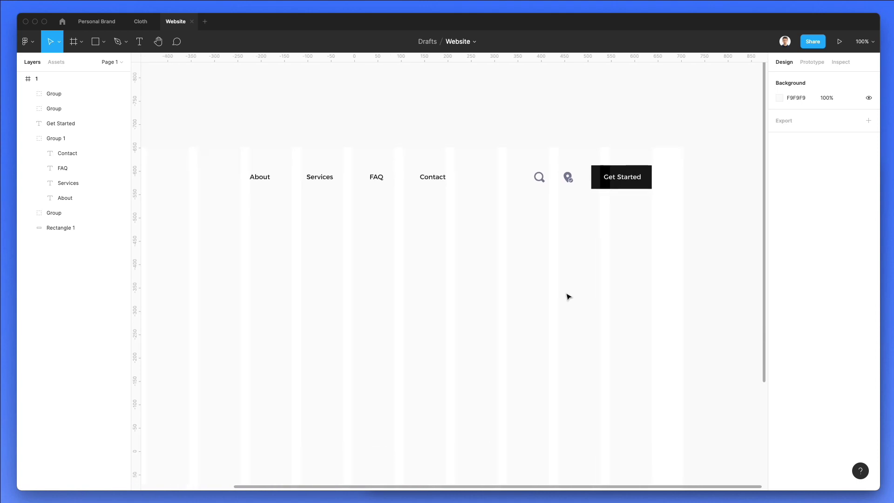
left_click_drag(523, 128, 587, 185)
left_click(779, 339)
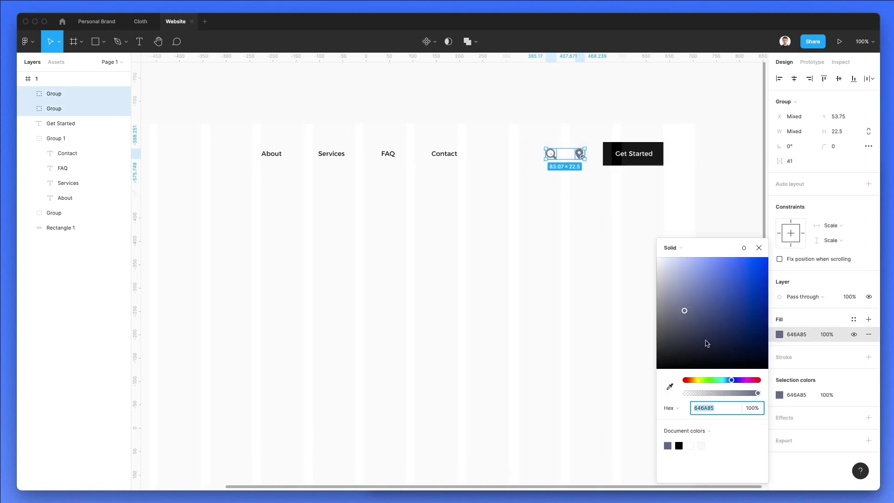
left_click(670, 279)
left_click_drag(669, 281, 668, 286)
left_click(531, 232)
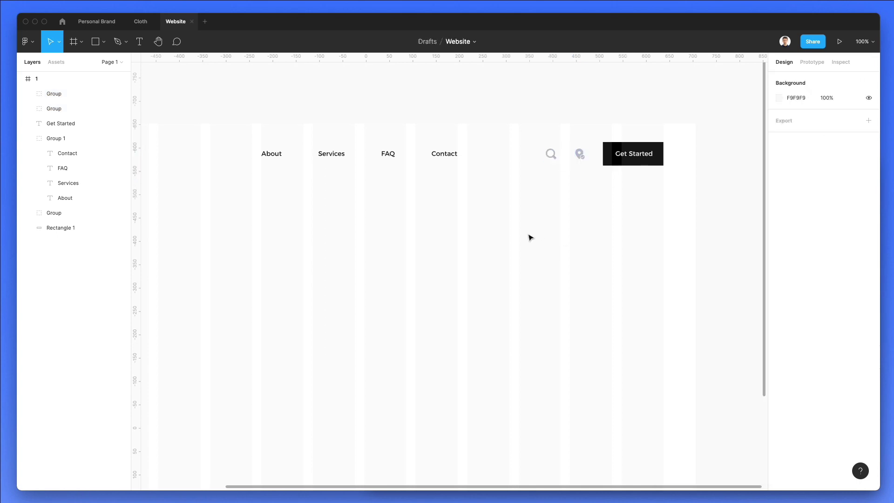
scroll(531, 231, "down", 1)
scroll(531, 231, "down", 5)
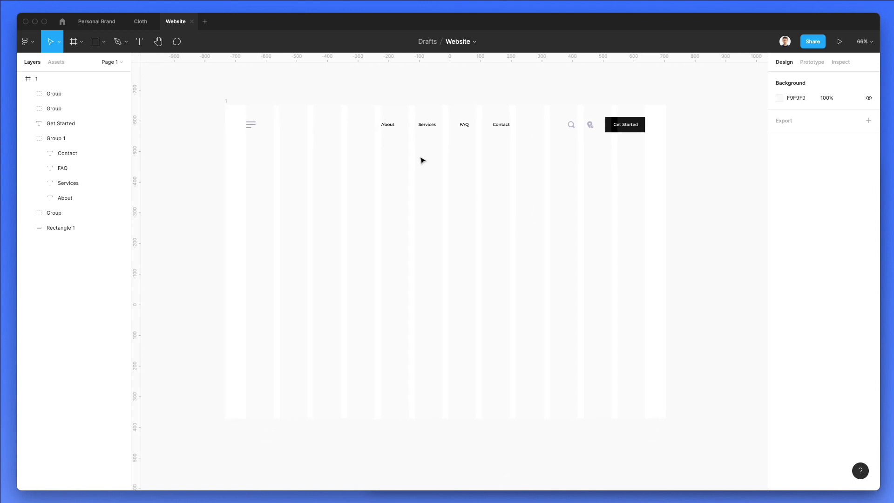
Step: Paste a copy of the About text into the hero and retype it as 'Pushing Innovation'
left_click(392, 127, "super")
left_click(402, 172)
key("super+v")
left_click_drag(390, 131, 330, 227)
left_click_drag(387, 225, 289, 218)
type("A")
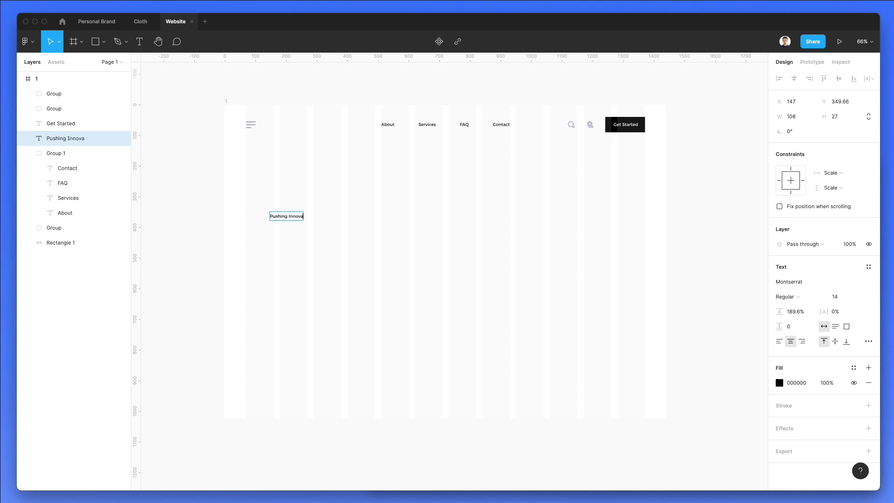
type("ushing Innovation")
Step: Set the headline font size to 84, centre it, then reduce it to 74
key("super+a")
left_click(834, 297)
type("84")
key("Return")
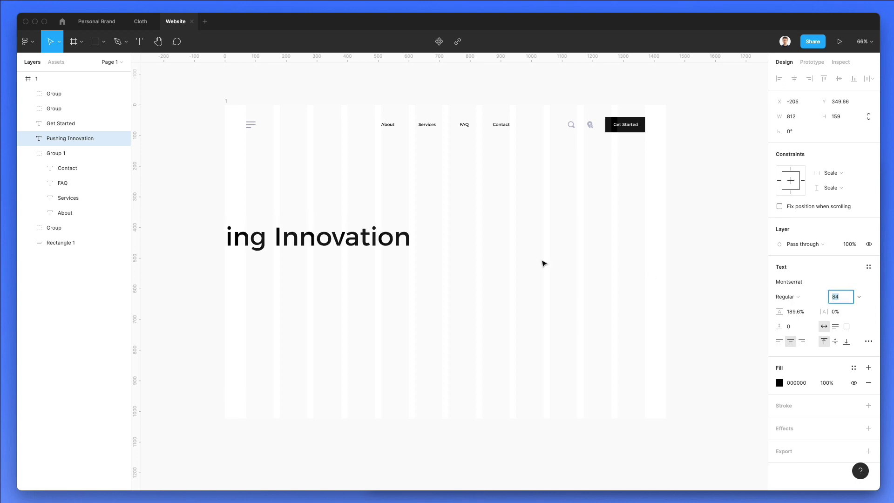
left_click_drag(365, 247, 516, 204)
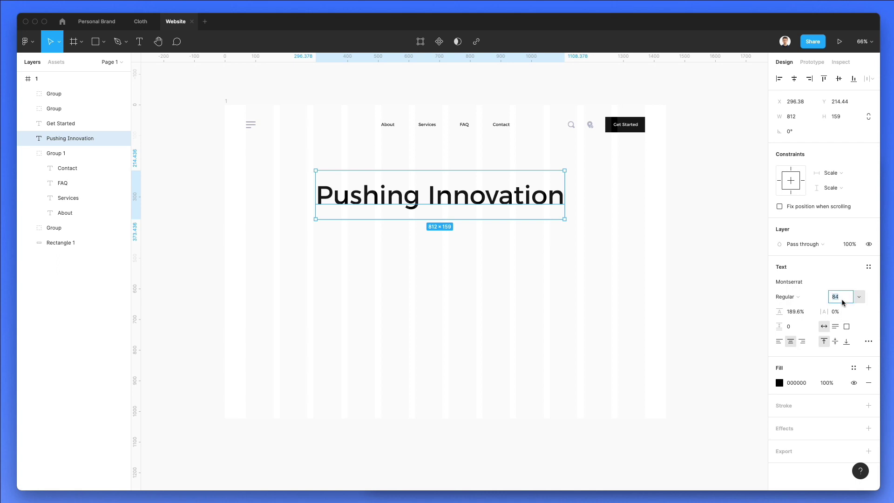
type("74")
key("Return")
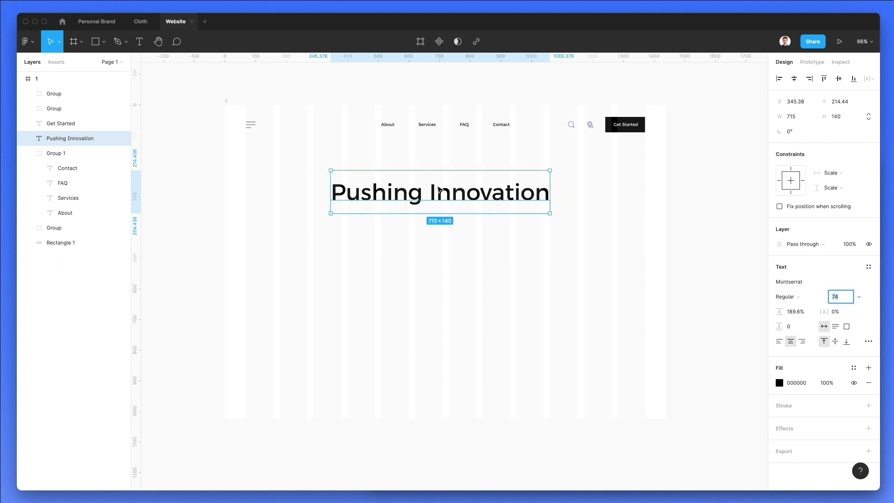
Step: Break the headline before 'Innovation' into two lines, left-align it, and move it left
double_click(447, 198)
left_click(432, 190)
key("Return")
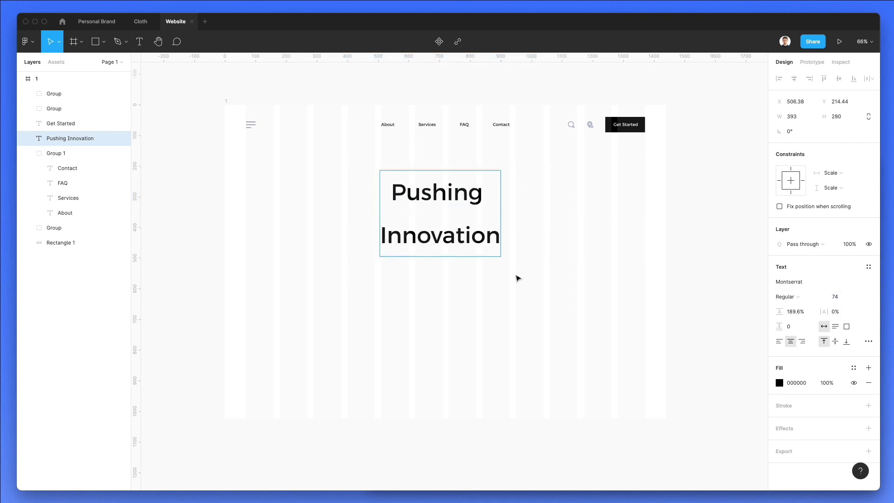
key("Escape")
left_click(779, 342)
left_click_drag(441, 211, 343, 216)
Step: Set the headline to font size 144 with 129.6% line height and reposition it
left_click(839, 298)
key("shift+Up")
key("shift+Up")
key("shift+Up")
key("shift+Up")
key("shift+Up")
key("shift+Up")
key("shift+Up")
key("shift+Up")
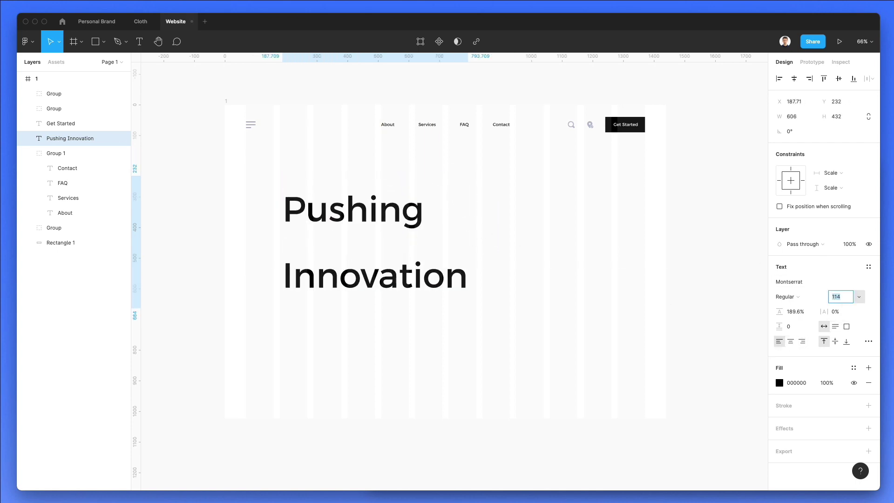
key("shift+Down")
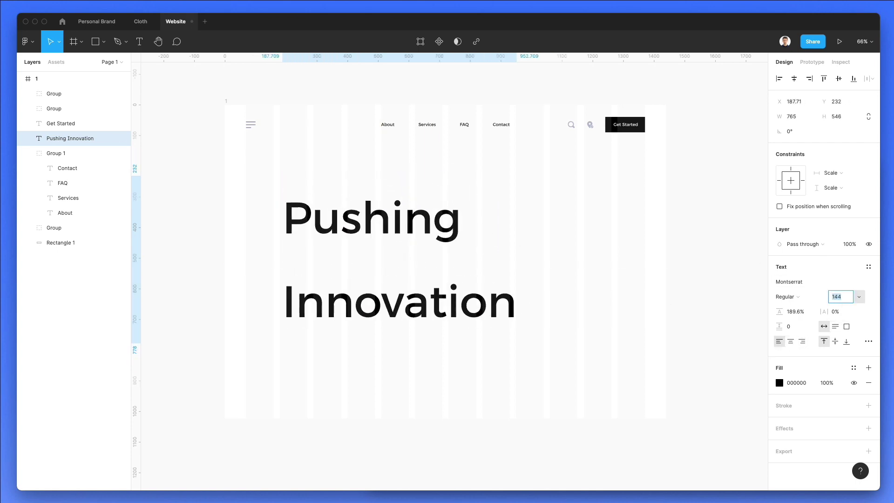
left_click(794, 311)
key("shift+Down")
key("shift+Down")
key("shift+Down")
key("shift+Down")
key("shift+Down")
key("shift+Down")
key("shift+Down")
key("shift+Up")
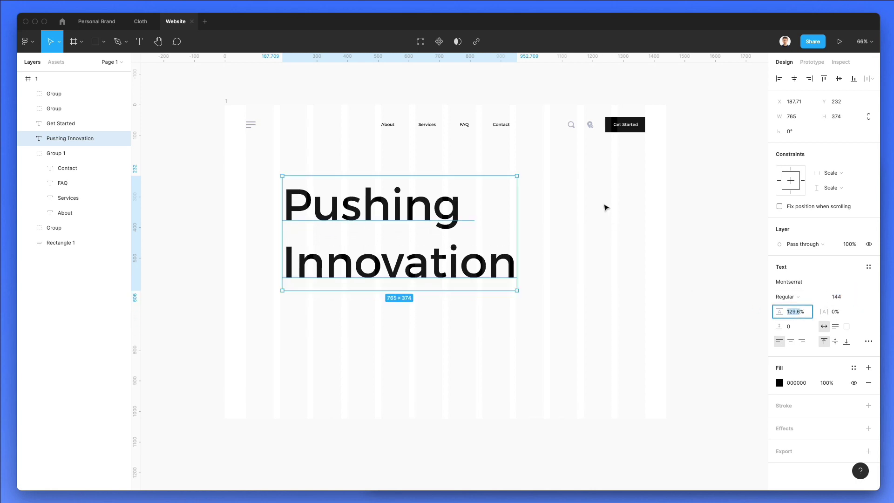
left_click(603, 200)
left_click_drag(439, 218, 421, 258)
Step: Duplicate the headline and retype the copy as 'Series 01'
left_click(516, 198)
double_click(418, 254)
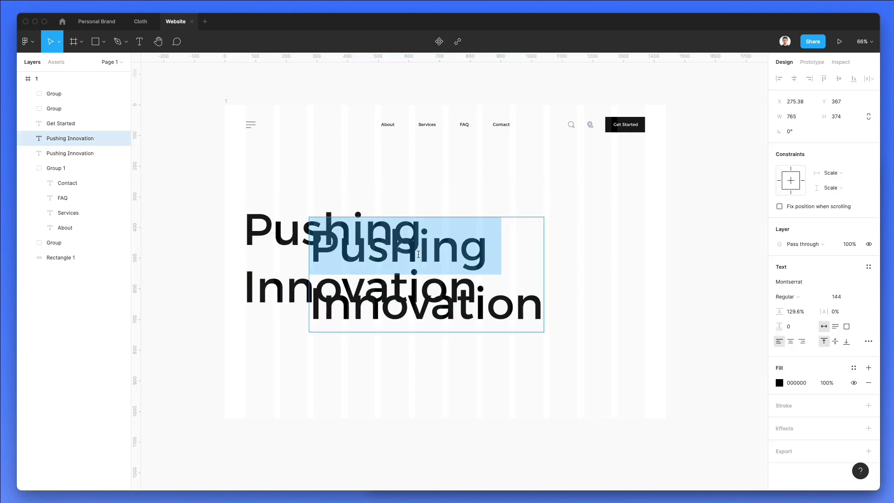
key("ctrl+a")
type("Ser")
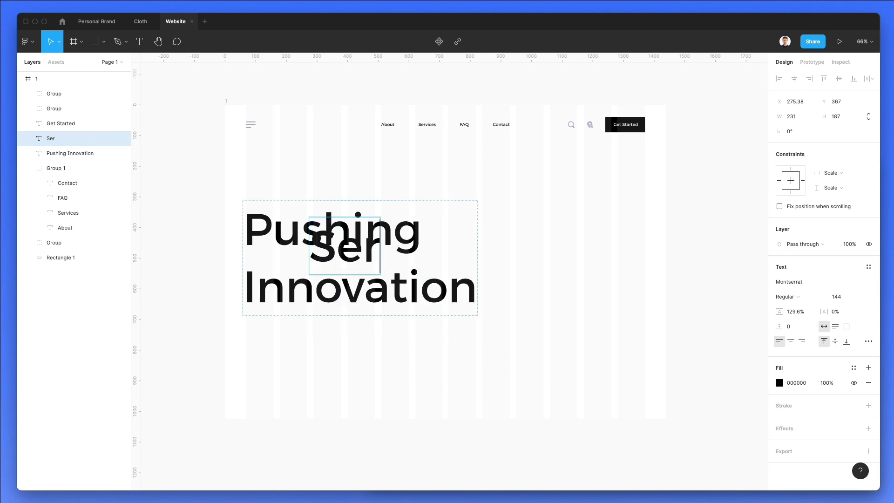
type("ies")
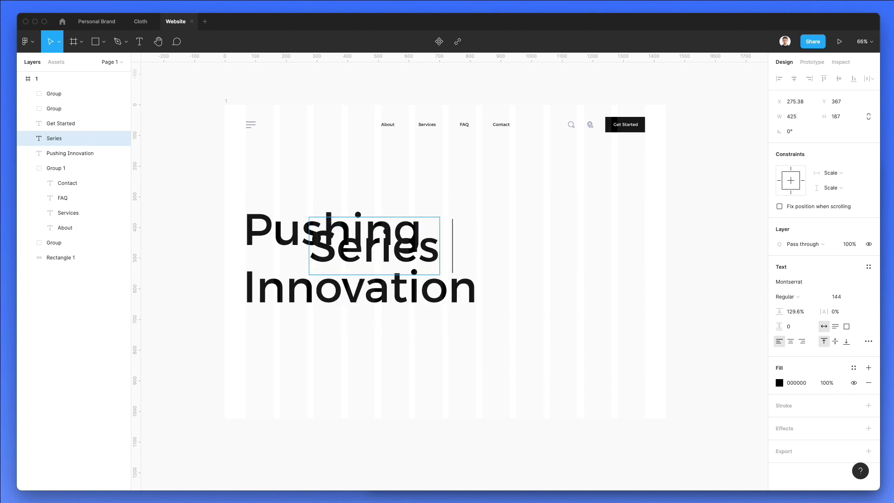
type(" 01")
key("BackSpace")
type("01")
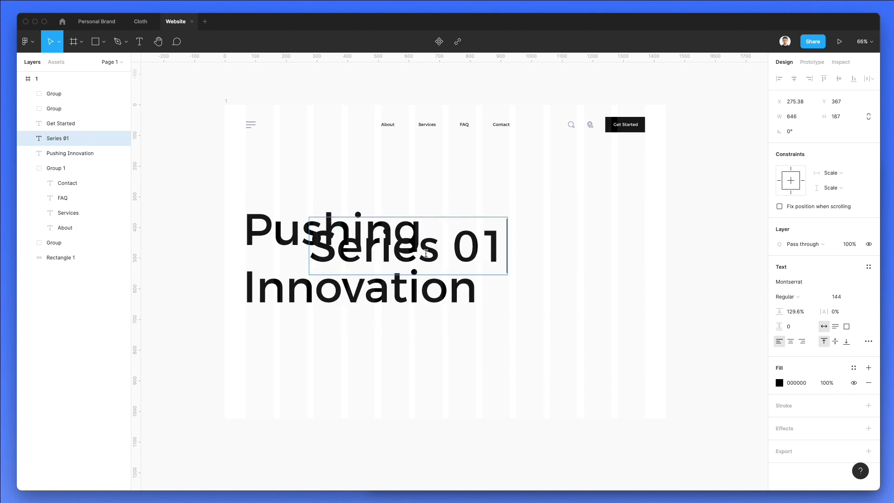
key("Escape")
Step: Set the Series 01 font weight to ExtraLight
left_click(787, 296)
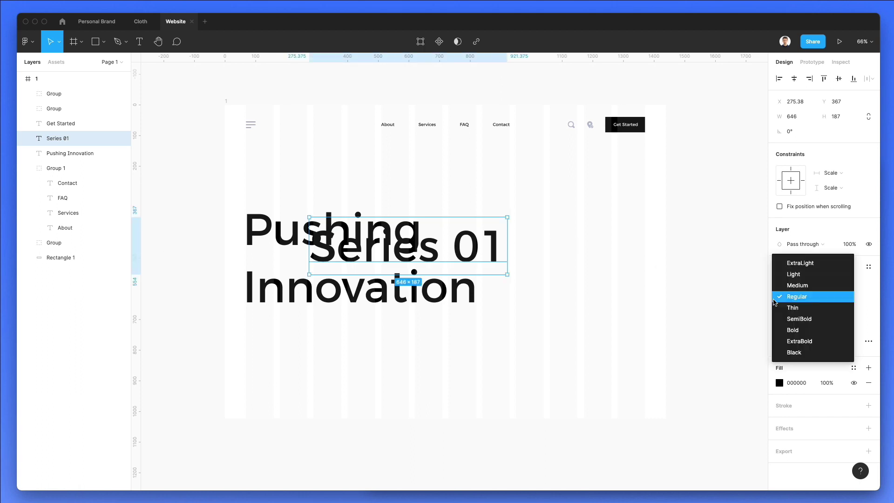
left_click(792, 276)
left_click(789, 298)
left_click(792, 285)
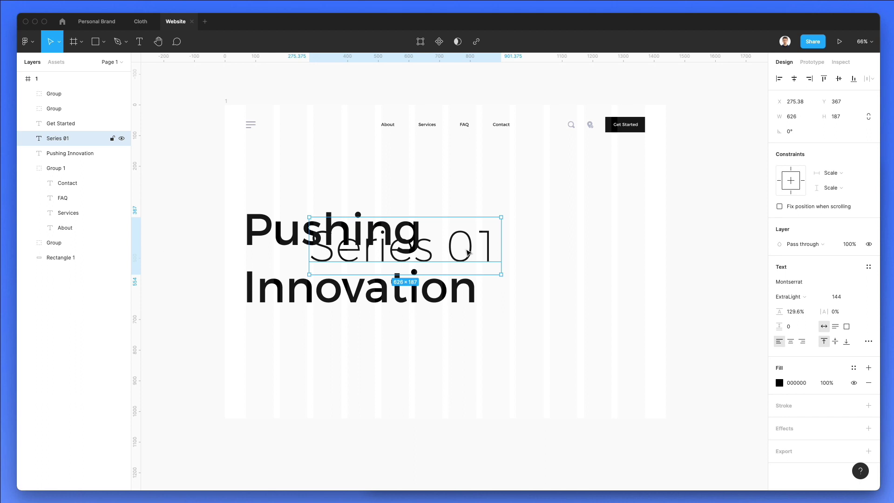
Step: Scale Series 01 across the page width at 10% opacity, beneath the heading
left_click_drag(502, 251, 557, 261)
left_click_drag(615, 259, 670, 254)
key("Left")
key("Left")
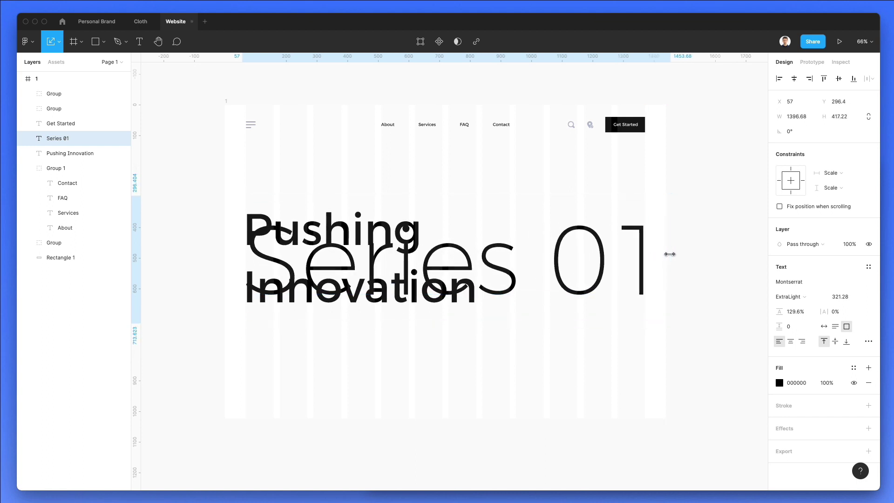
key("shift+Down")
key("shift+Down")
key("shift+Down")
key("shift+Down")
key("shift+Down")
key("shift+Down")
key("shift+Down")
key("shift+Down")
key("shift+Down")
key("shift+Down")
key("shift+Down")
key("shift+Down")
key("shift+Down")
key("shift+Down")
key("shift+Down")
key("shift+Down")
key("shift+Down")
key("shift+Down")
key("shift+Down")
key("shift+Down")
key("shift+Down")
key("shift+Down")
key("shift+Down")
key("shift+Down")
key("shift+Down")
key("shift+Down")
key("shift+Down")
key("shift+Down")
key("shift+Down")
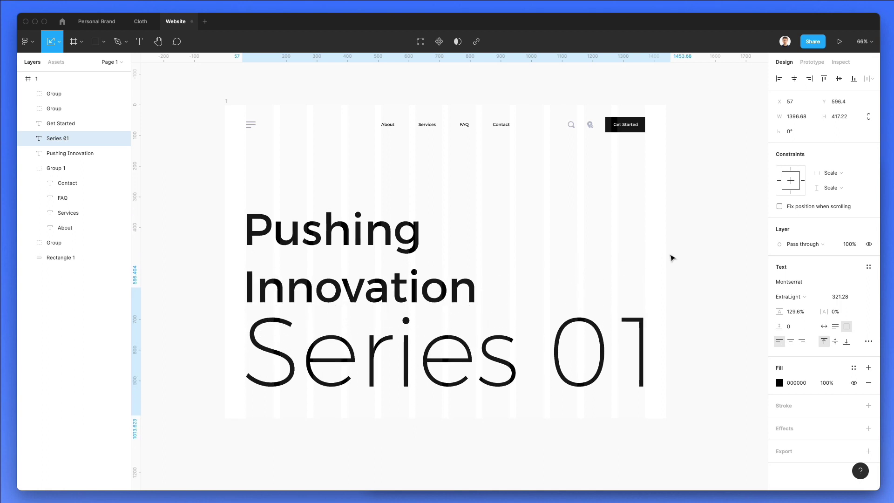
key("1")
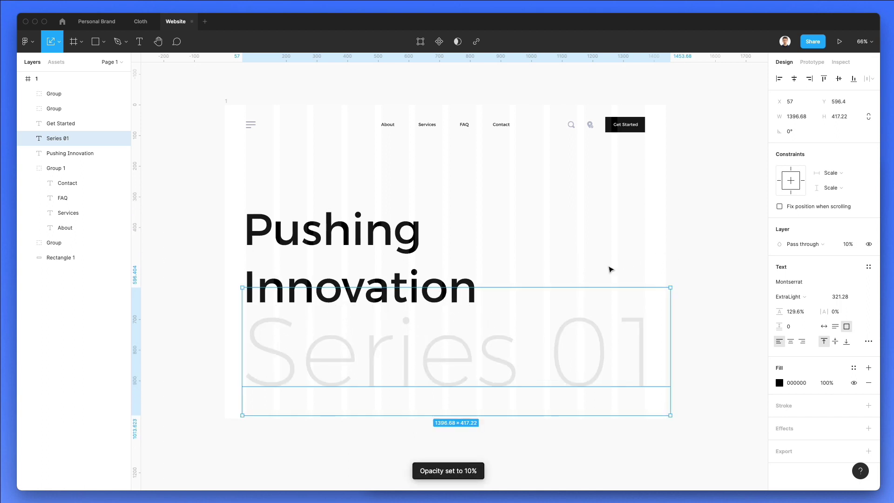
left_click(572, 276)
left_click_drag(565, 333, 557, 371)
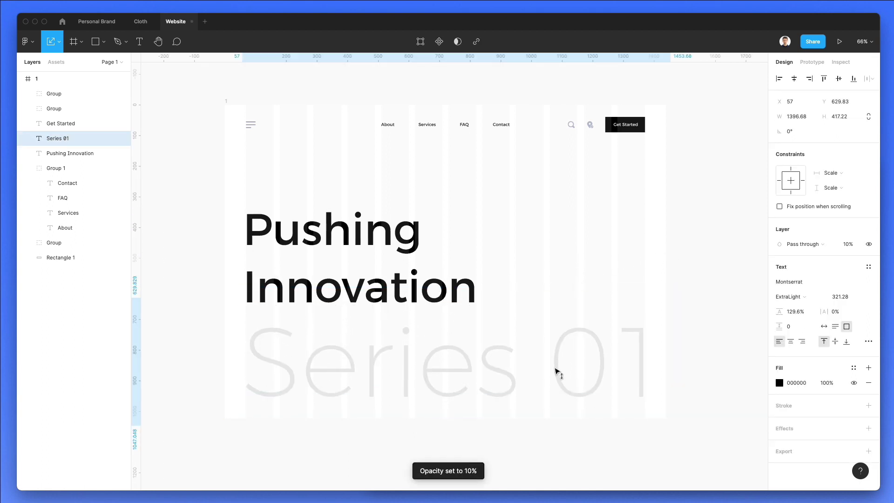
Step: Set the Pushing Innovation heading to SemiBold and shrink its size from 144 to 114
left_click(382, 268)
left_click(787, 296)
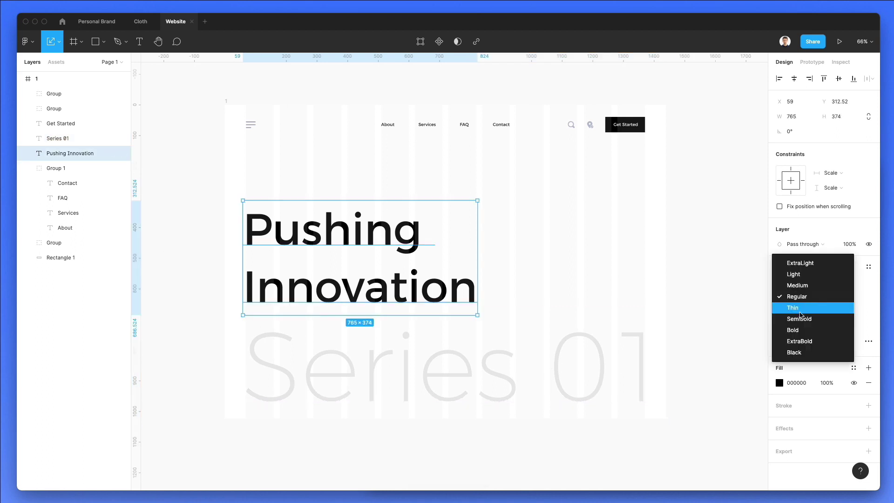
left_click(803, 319)
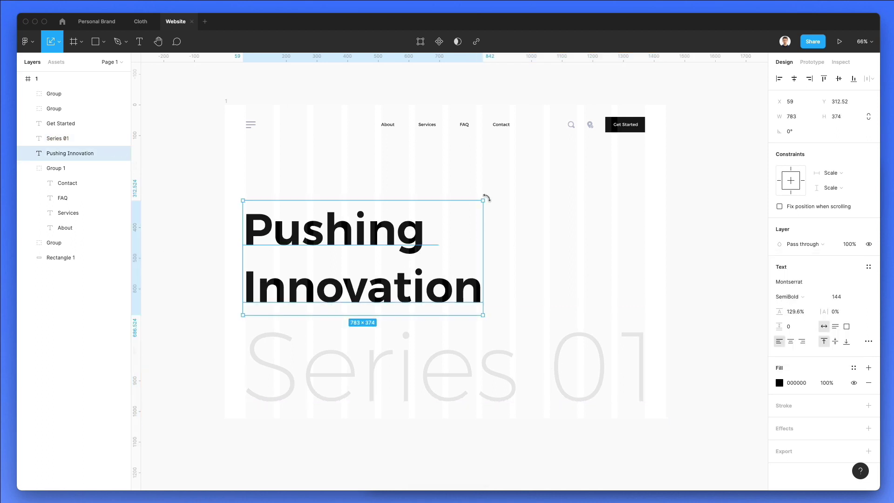
left_click(832, 297)
key("shift+Down")
key("shift+Down")
key("shift+Down")
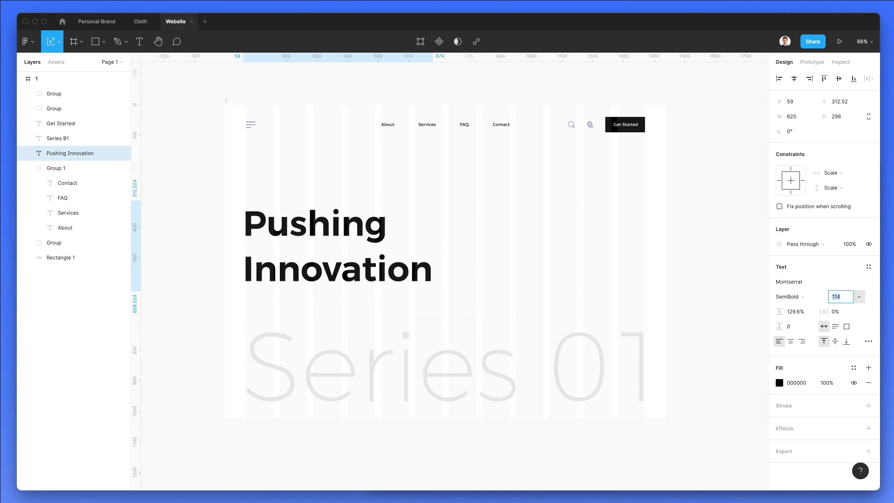
Step: Try Light weight on Series 01, then return it to ExtraLight
left_click(494, 362)
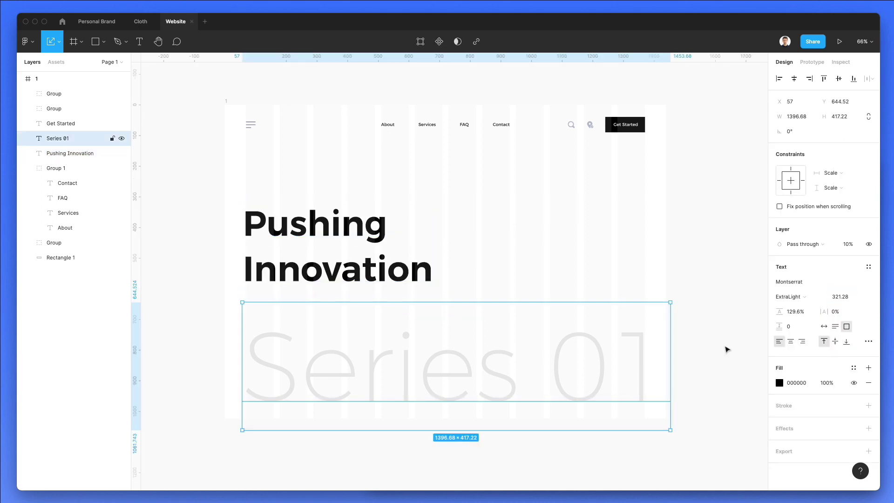
left_click(798, 298)
left_click(802, 310)
left_click(786, 297)
left_click(792, 285)
Step: Add a white FFFFFF inside stroke of weight 4 to the Series 01 text
scroll(501, 363, "up", 2)
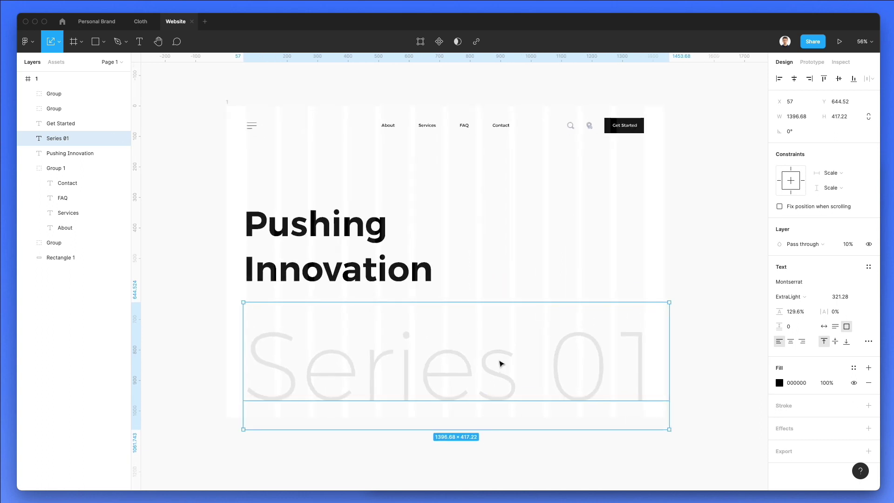
left_click(782, 405)
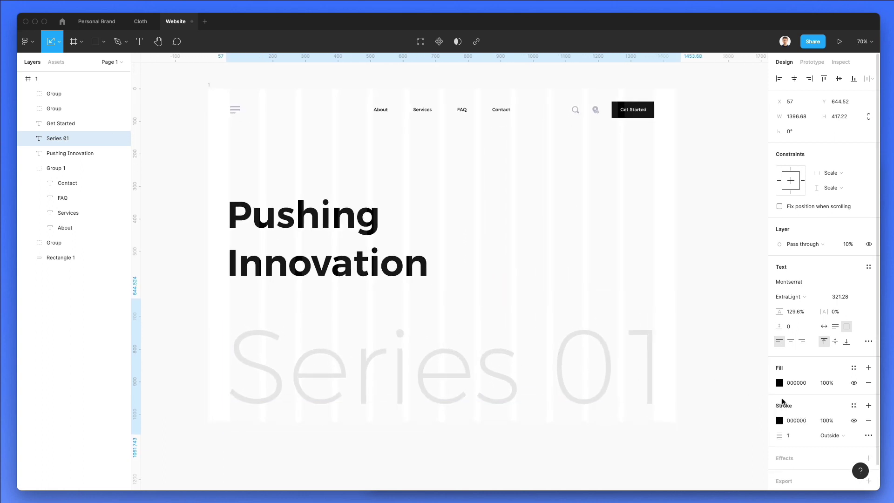
left_click(779, 421)
type("FFFFFF")
left_click(831, 436)
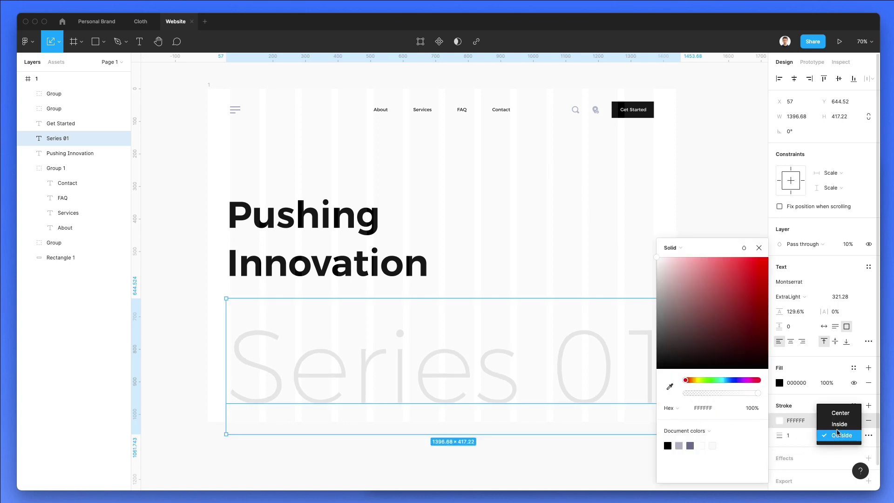
left_click(837, 424)
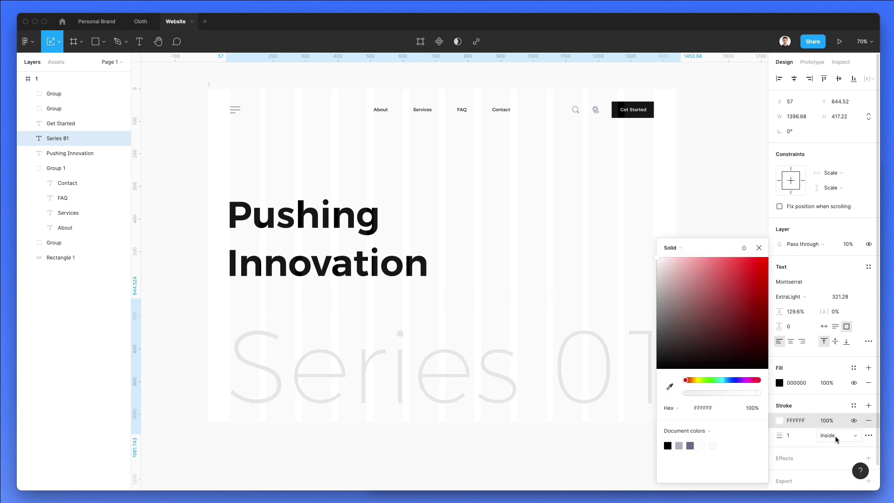
left_click(792, 435)
type("2")
key("Up")
key("Up")
left_click(539, 268)
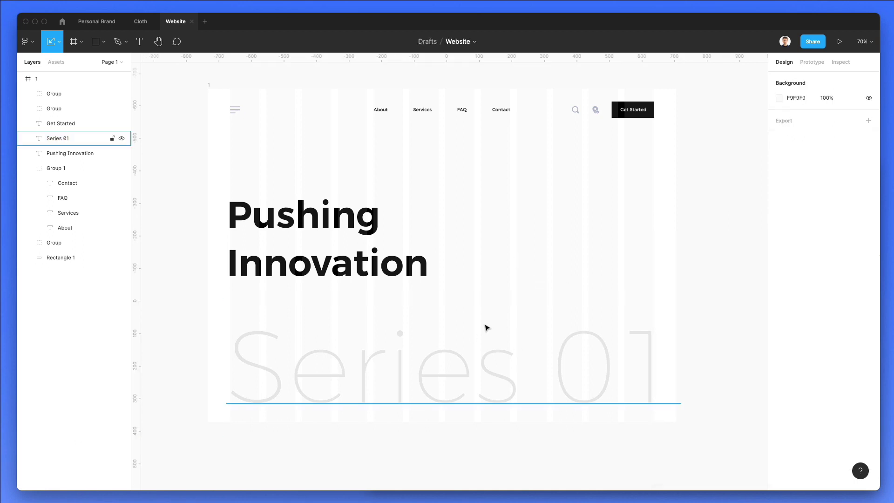
Step: Shift the Series 01 watermark up slightly beneath the headline
scroll(467, 349, "down", 2)
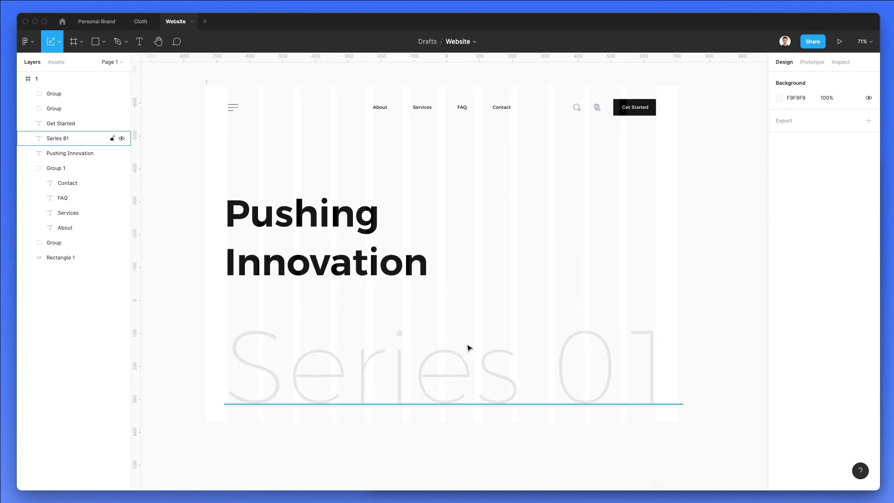
scroll(467, 347, "up", 3)
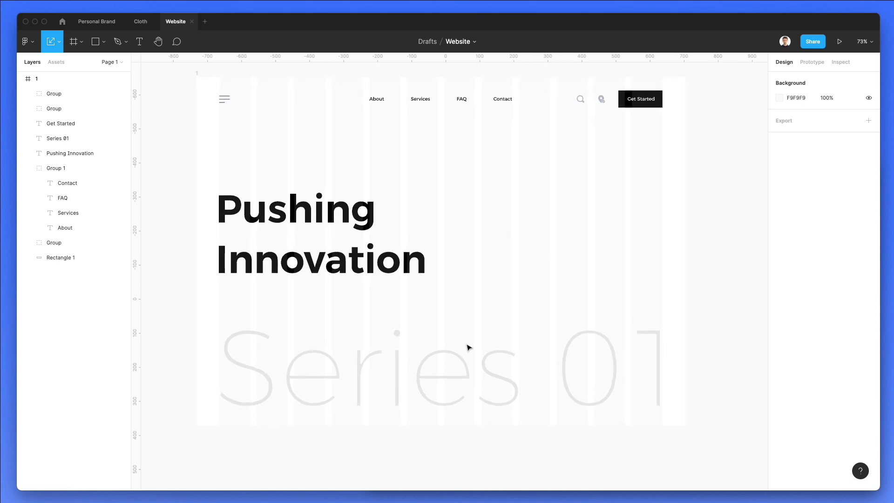
scroll(469, 347, "up", 2)
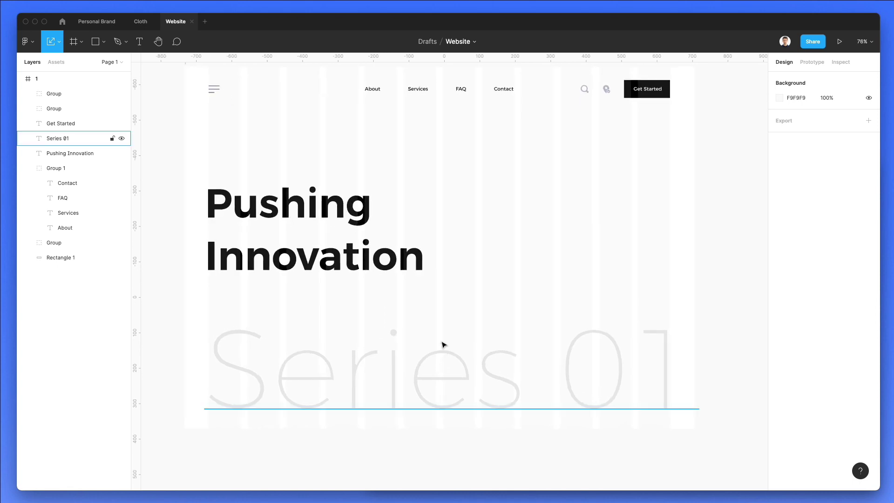
scroll(480, 280, "up", 2)
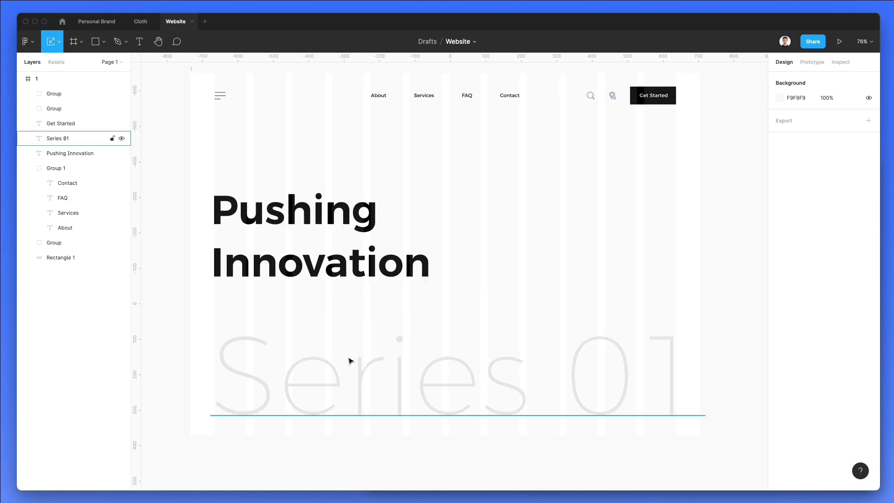
mouse_move(349, 362)
left_mouse_down()
mouse_move(354, 325)
mouse_move(354, 349)
left_mouse_up()
left_click(455, 222)
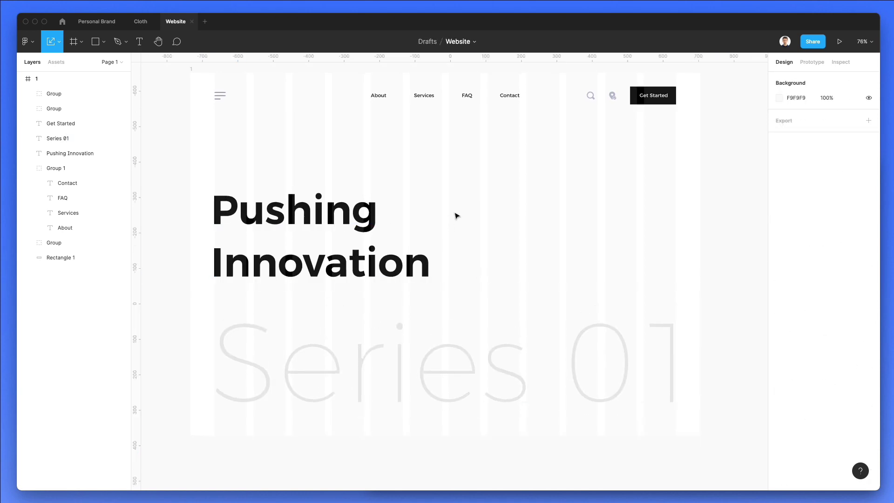
scroll(457, 216, "up", 1)
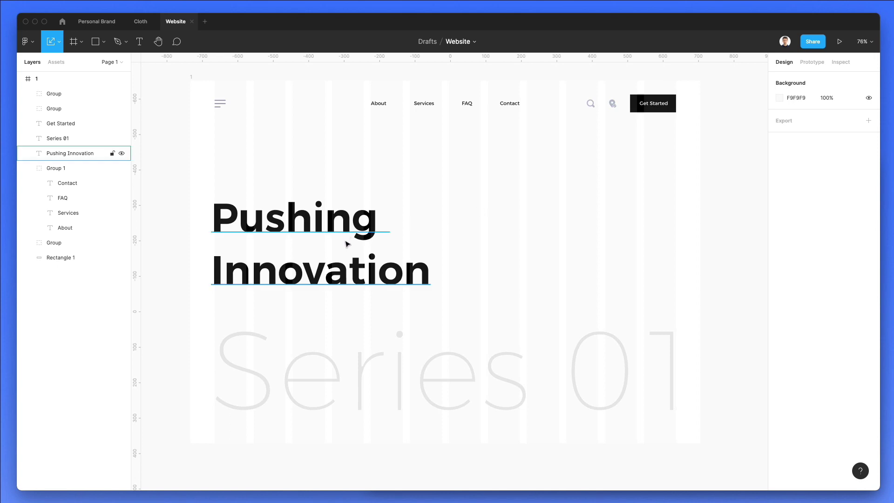
left_click_drag(349, 242, 473, 184)
Step: Undo the duplicated heading and add a Lorem Ipsum paragraph as a new text layer above the heading
key("ctrl+z")
left_click(375, 103)
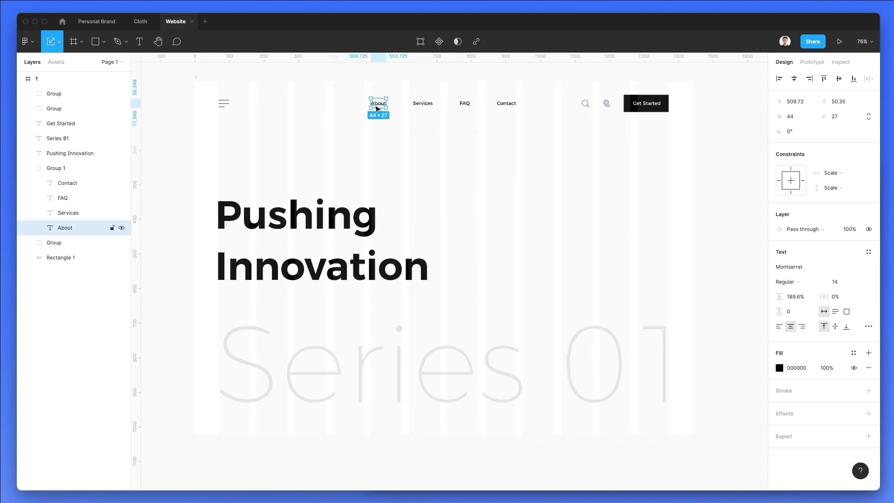
key("ctrl+v")
left_click_drag(445, 108, 460, 185)
double_click(456, 182)
key("BackSpace")
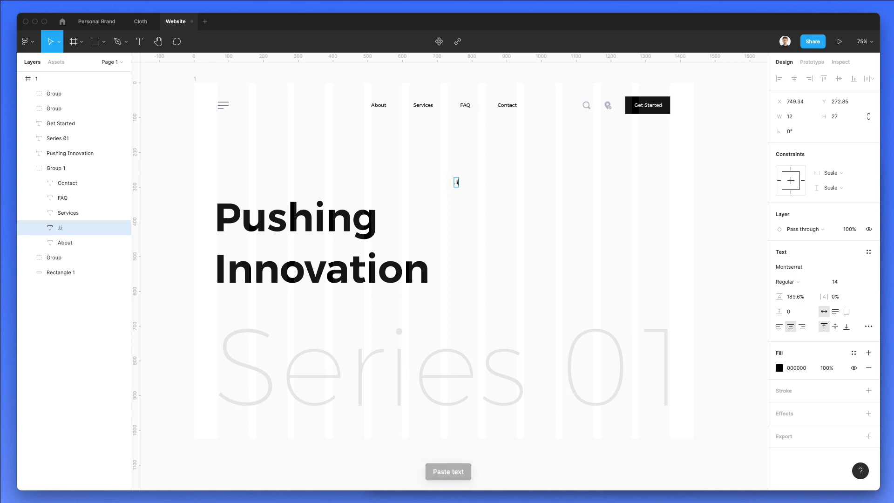
key("ctrl+v")
key("ctrl+a")
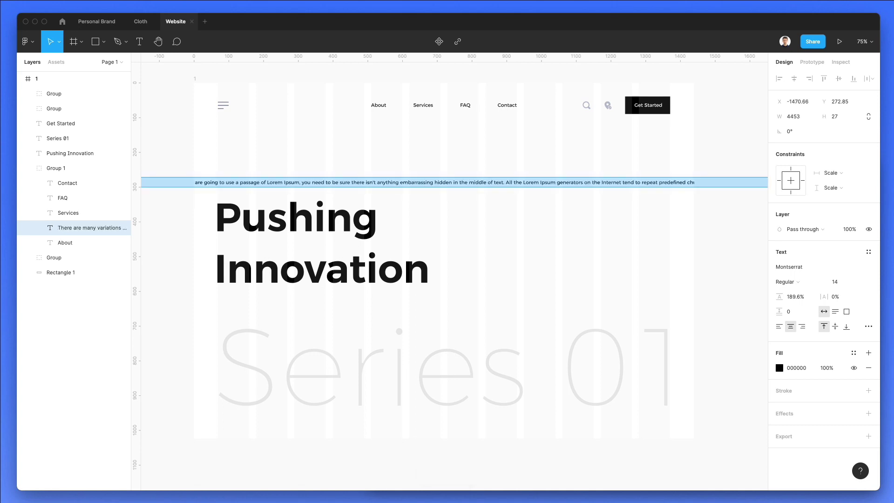
key("ctrl+minus")
key("ctrl+minus")
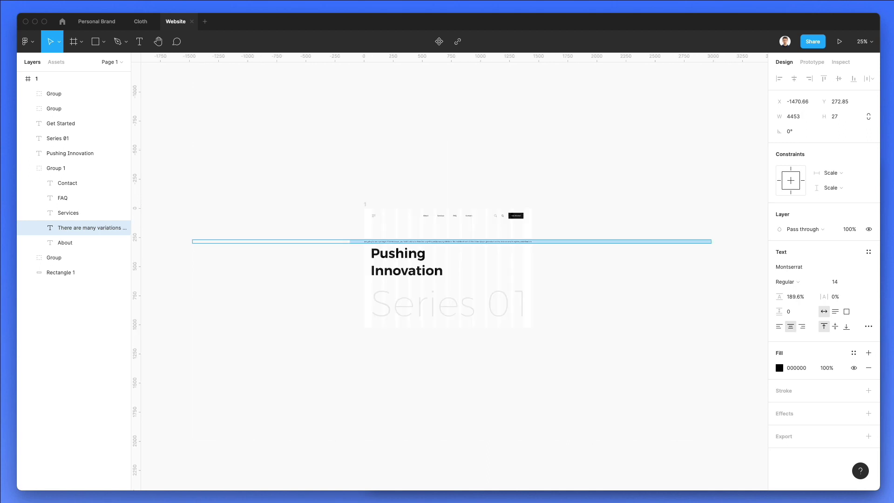
left_click(391, 249)
left_click(392, 241)
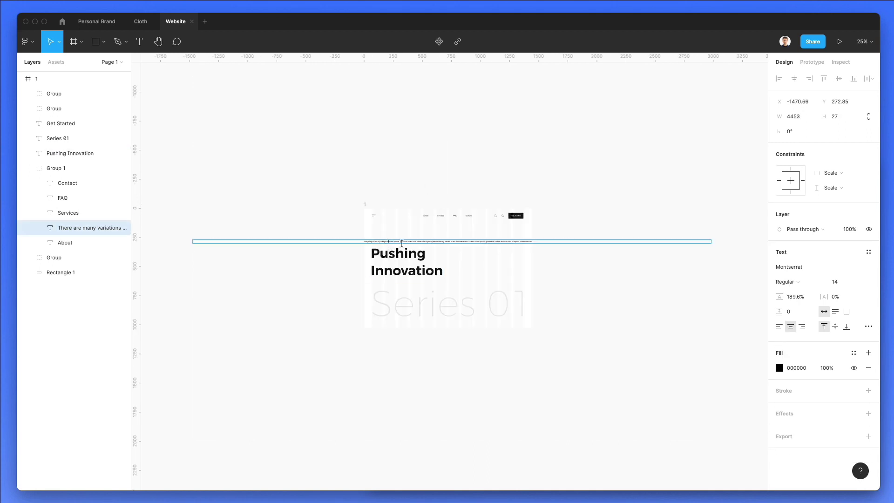
key("ctrl+z")
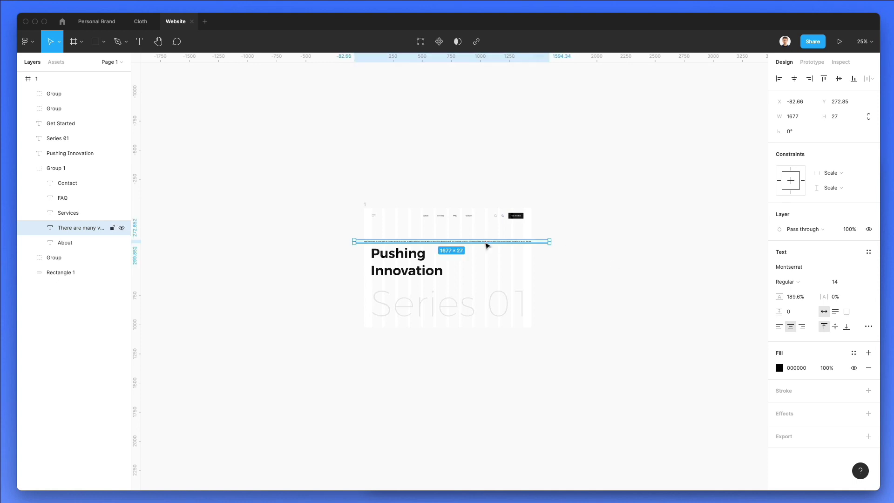
Step: Give the paragraph a fixed 400-wide text box and move it under the navigation links
scroll(486, 245, "up", 3)
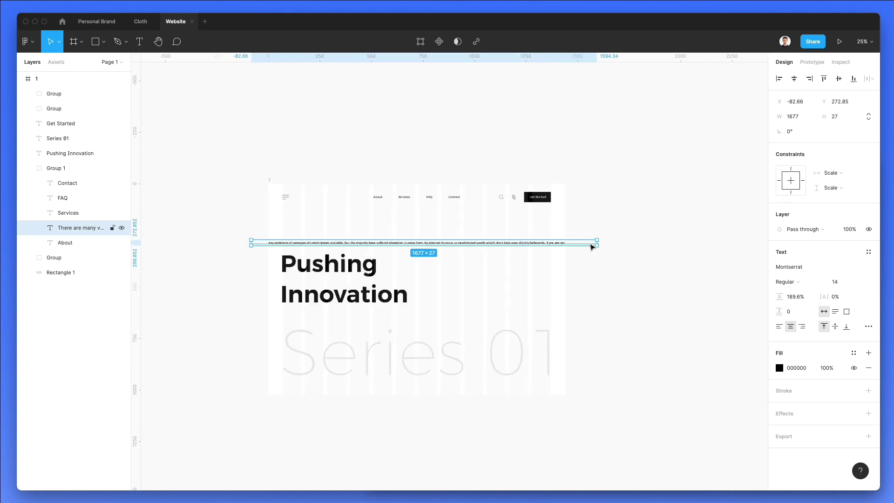
left_click(847, 311)
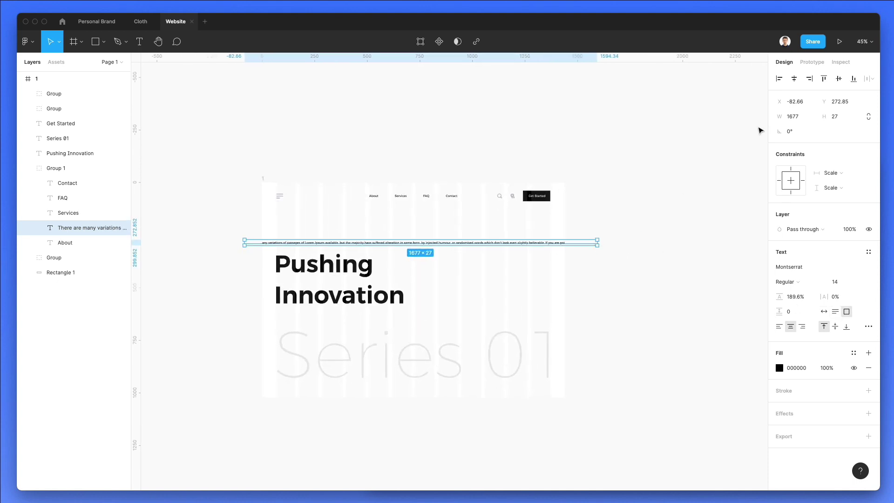
left_click(788, 116)
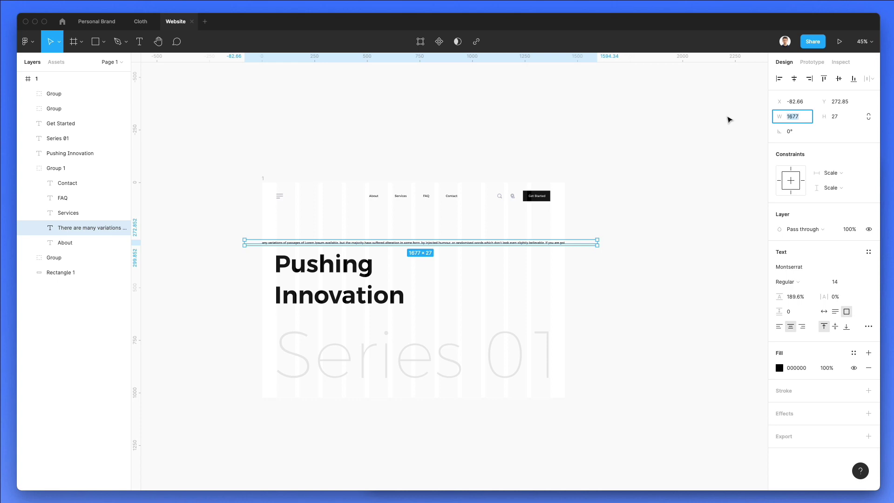
type("400")
key("Return")
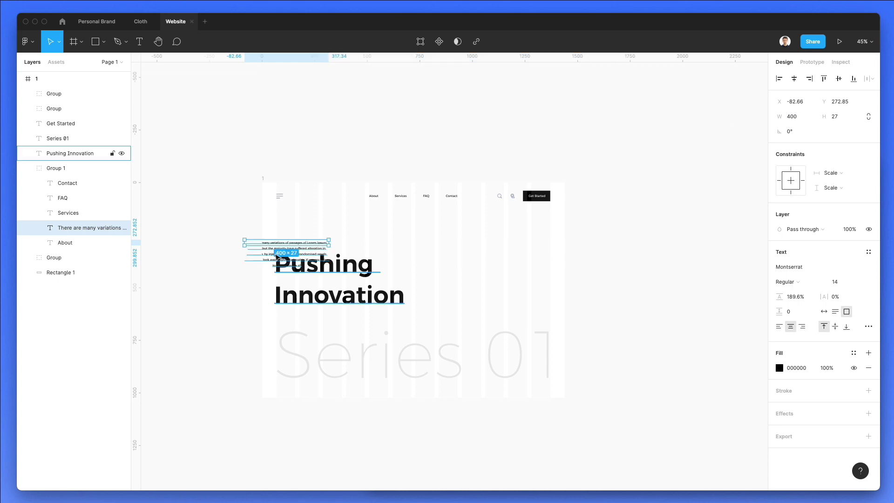
left_click_drag(301, 246, 458, 246)
Step: Left-align the paragraph and delete everything after 'injected humour'
double_click(446, 244)
scroll(447, 244, "up", 5)
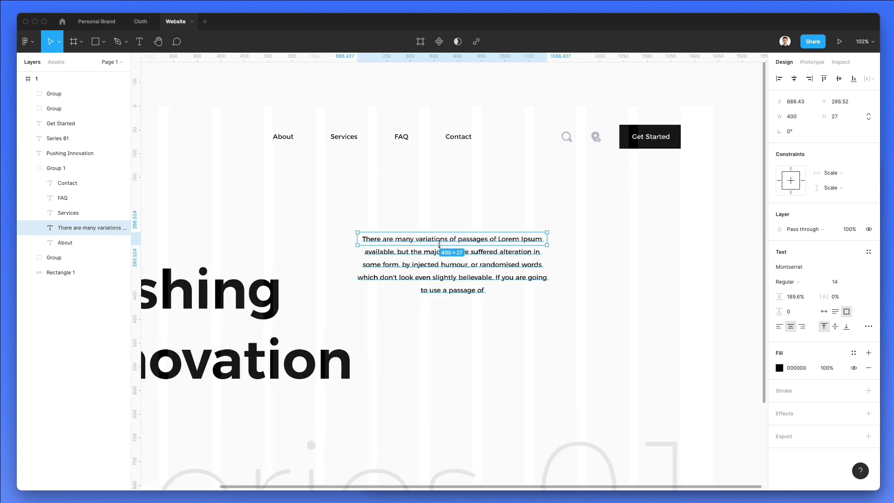
key("super+a")
left_click(779, 327)
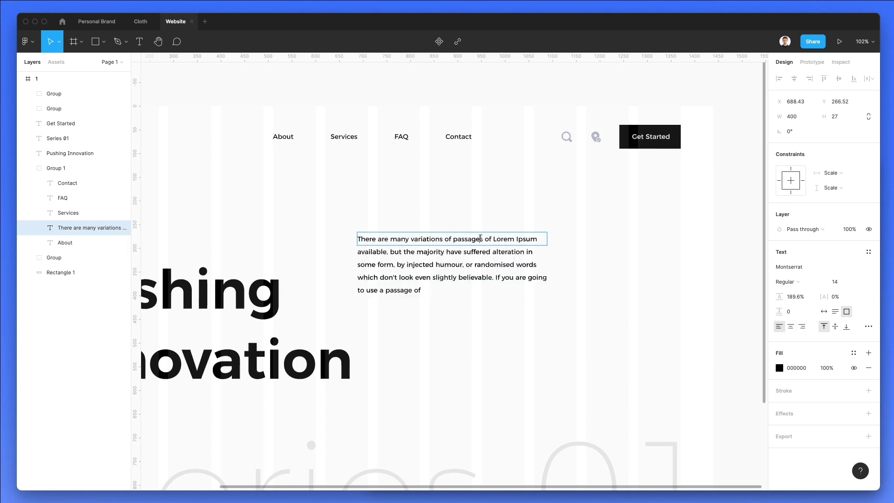
double_click(484, 241)
left_click(489, 251)
key("shift+super+Down")
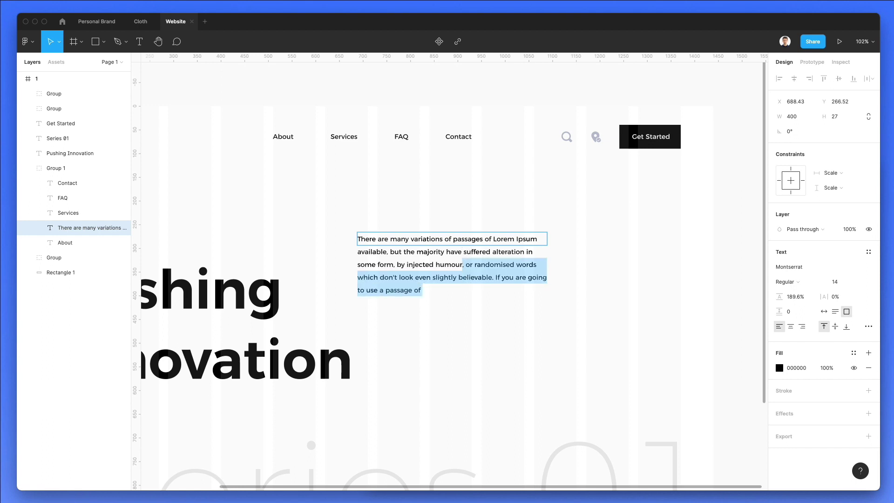
key("BackSpace")
left_click(574, 288)
scroll(574, 288, "down", 5)
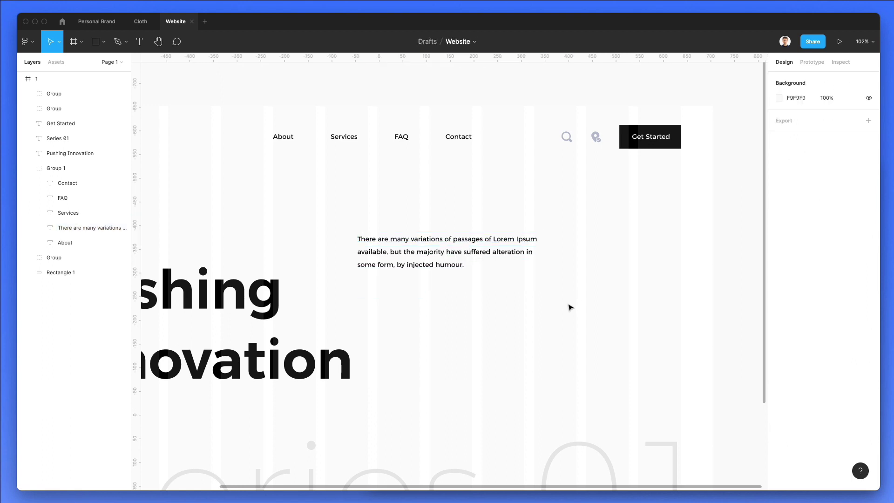
scroll(506, 265, "down", 1)
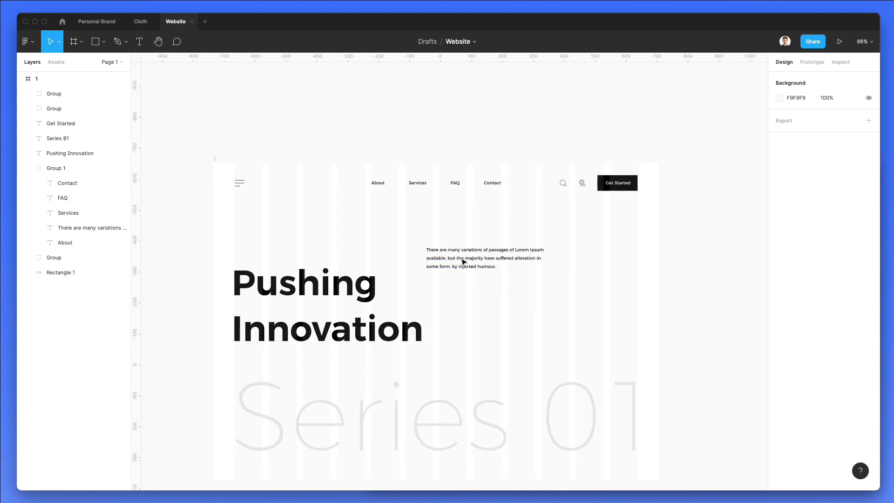
Step: Move the paragraph text layer out of Group 1 in the Layers panel
left_click_drag(295, 180, 501, 293)
left_click(590, 274)
left_click(491, 252)
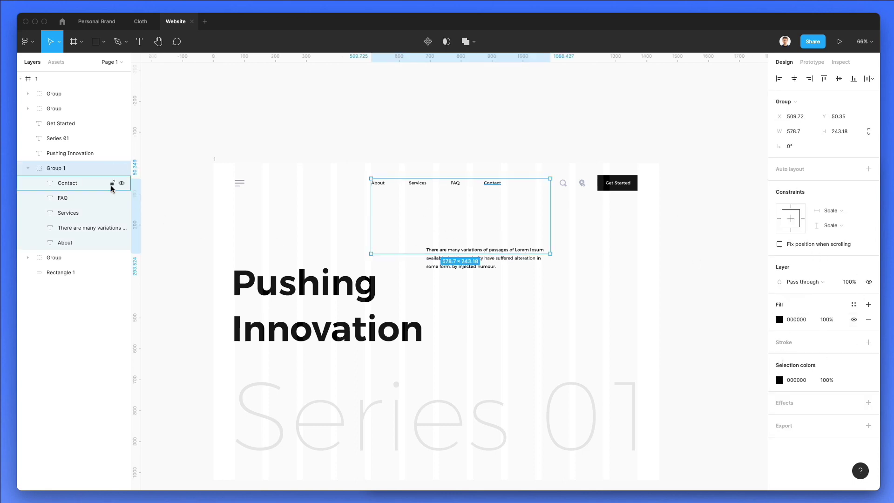
left_click(88, 235)
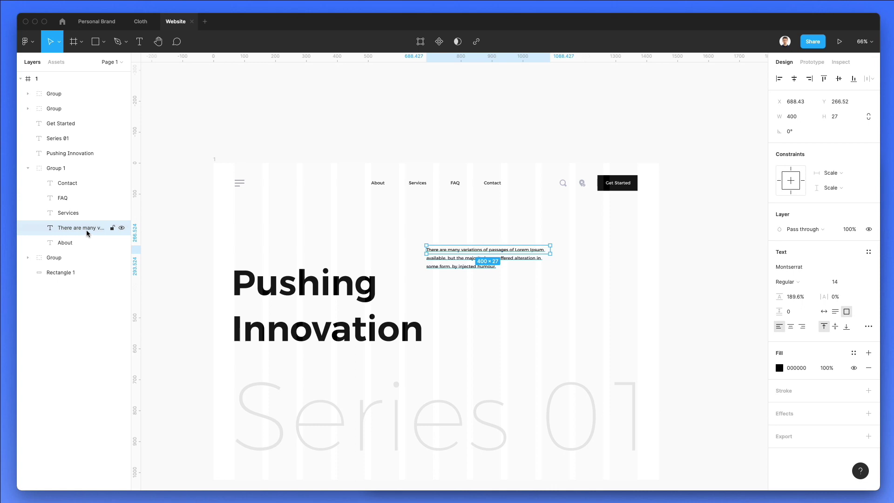
left_click_drag(86, 230, 111, 166)
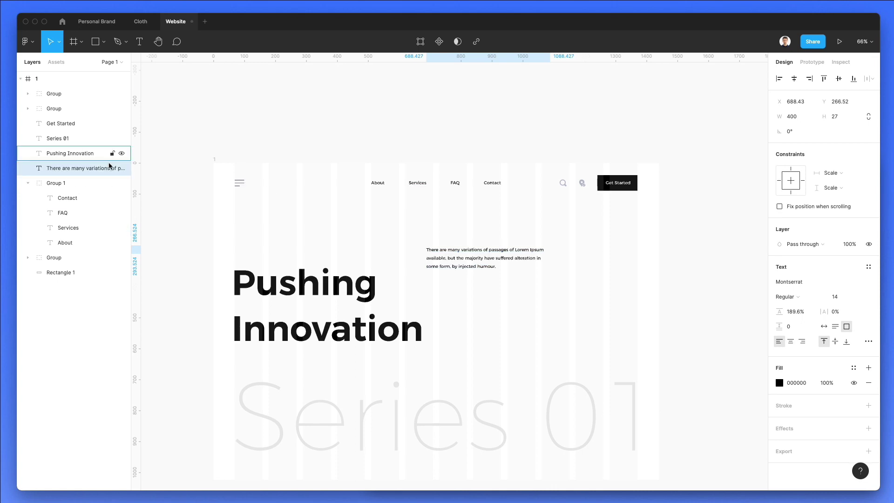
left_click(523, 289)
Step: At 100% zoom, stretch the paragraph's text box to fit all three lines
key("shift+0")
left_click(501, 242)
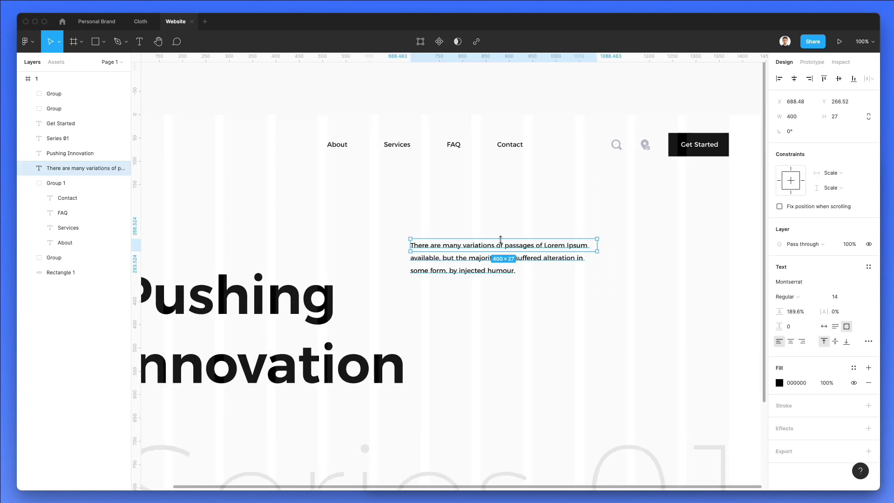
left_click_drag(501, 252, 499, 281)
left_click(519, 318)
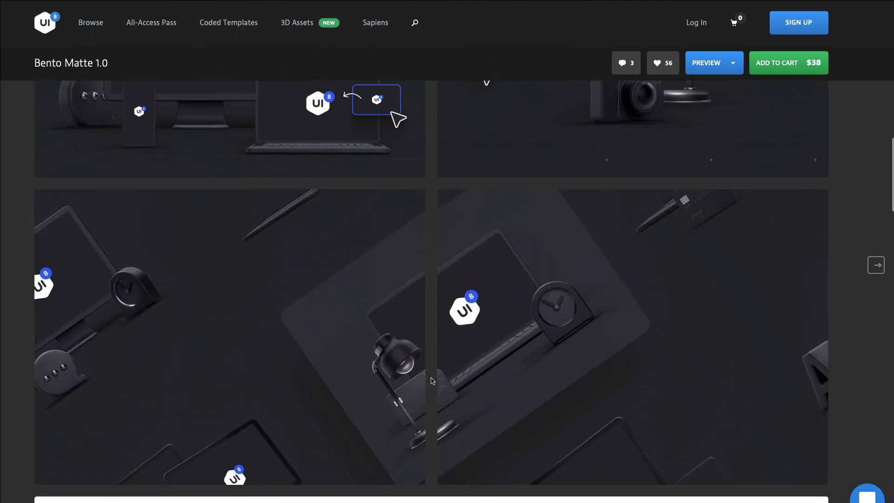
Step: Scroll the UI8 Bento Matte 1.0 page to look over its Overview
scroll(433, 381, "up", 1)
scroll(462, 366, "down", 4)
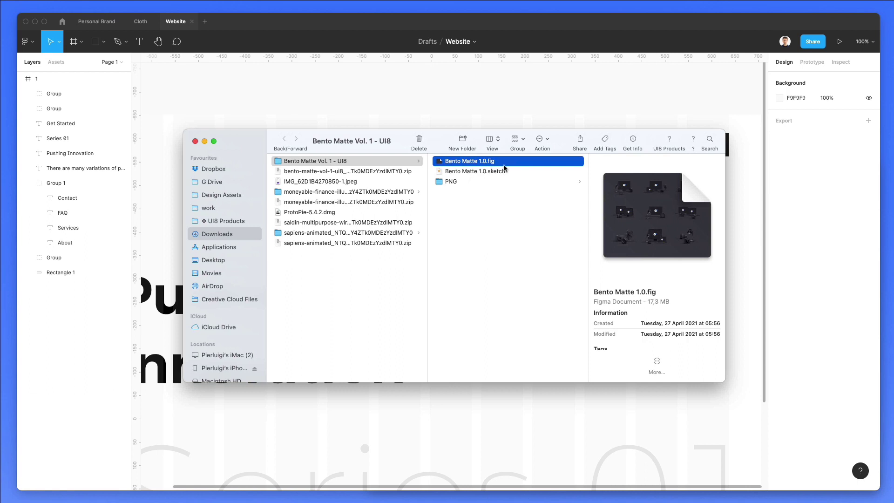
Step: Go into the PNG > Scenes folder and preview the scene images one by one
left_click(506, 172)
left_click(485, 183)
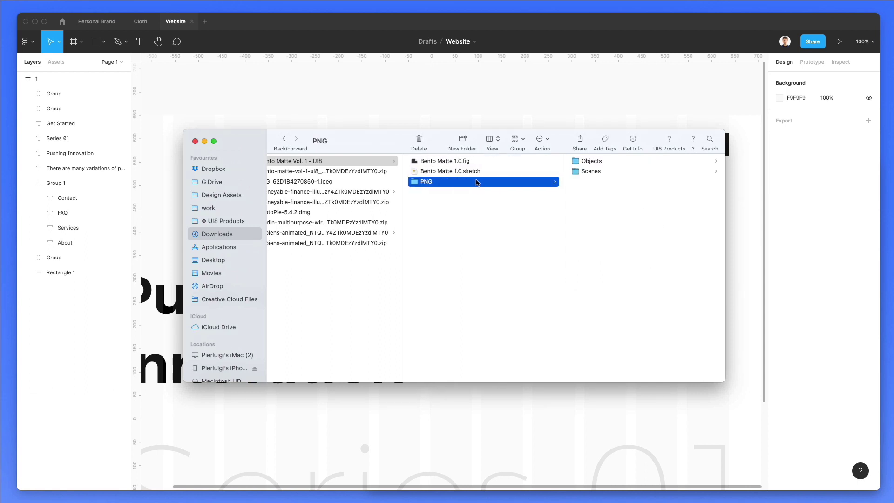
key("Right")
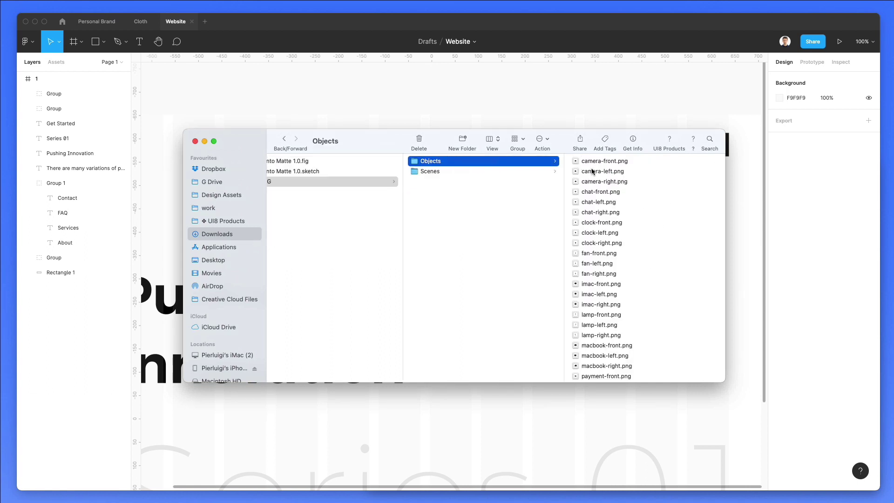
key("Down")
key("Right")
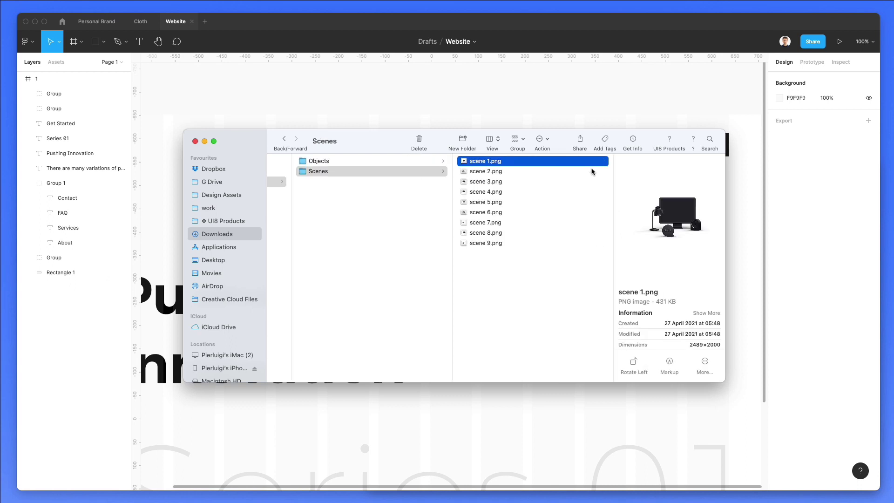
key("Down")
key("Down")
key("Down")
key("Down")
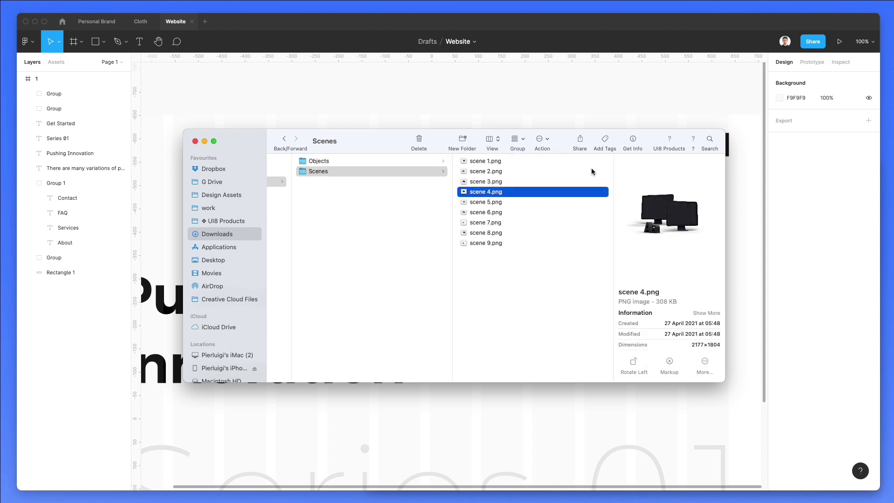
key("Down")
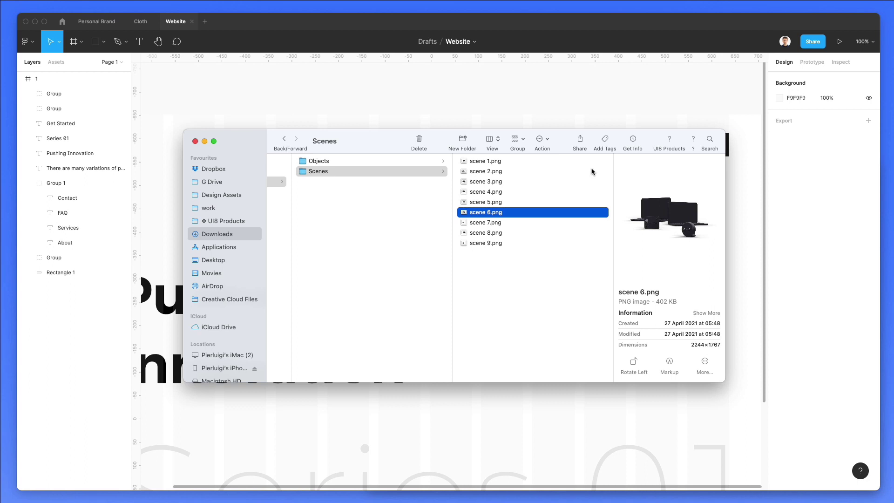
key("Down")
key("Down")
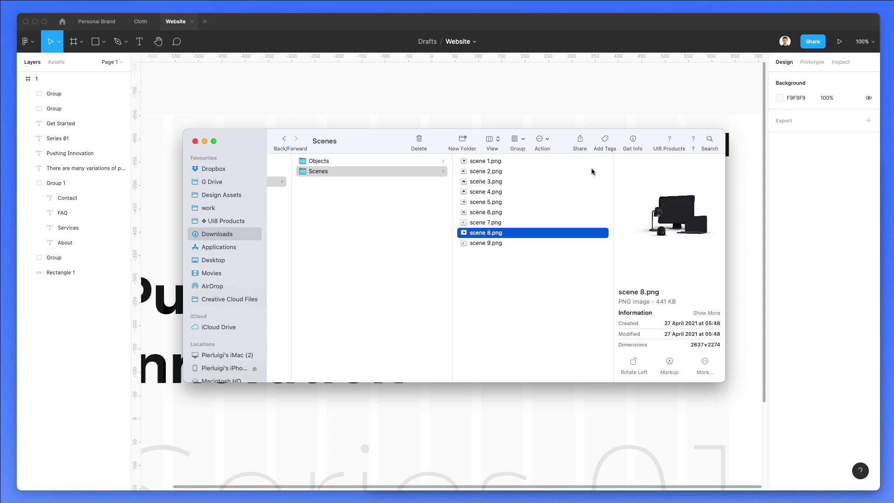
key("Down")
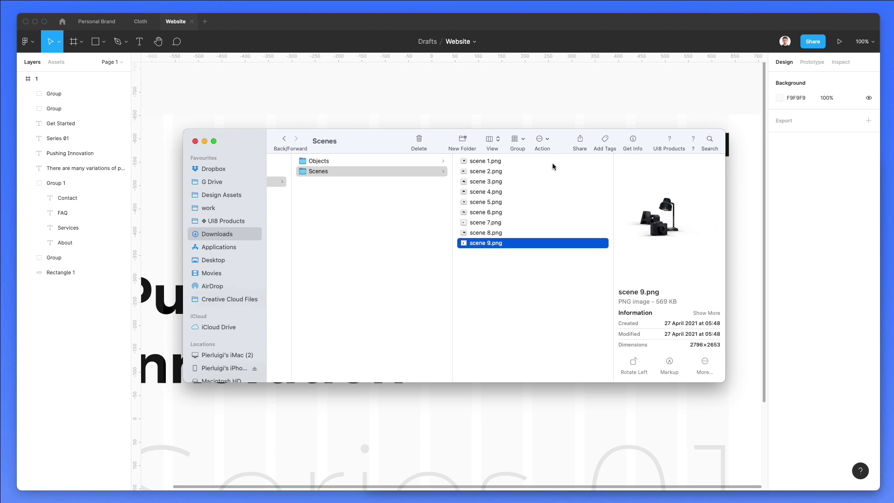
key("Up")
key("Up")
key("Up")
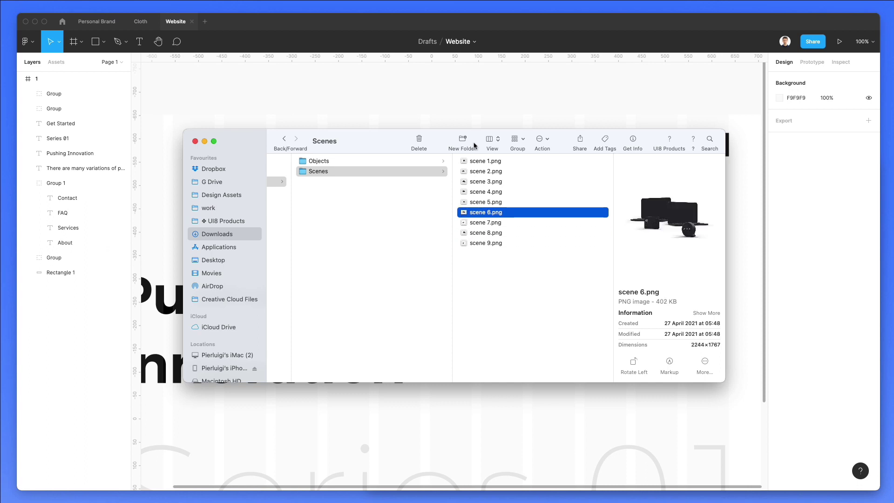
Step: Switch the Scenes folder to Gallery view and settle on scene 4.png
left_click(492, 139)
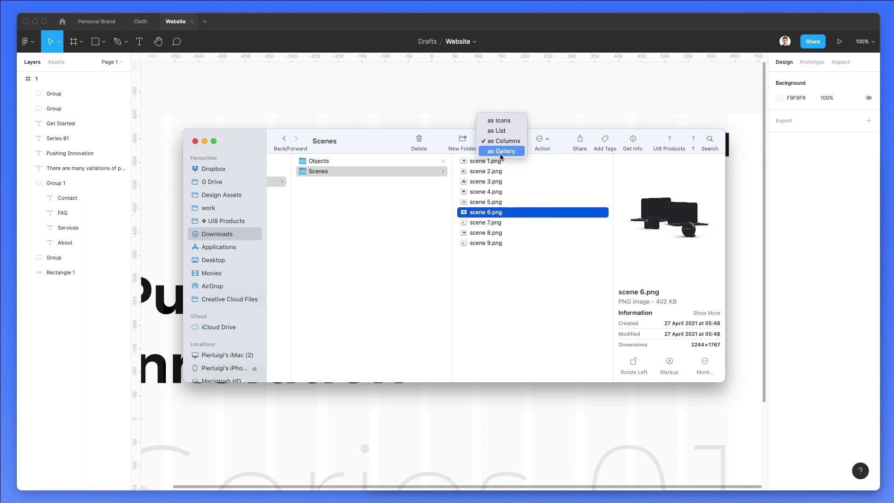
left_click(501, 152)
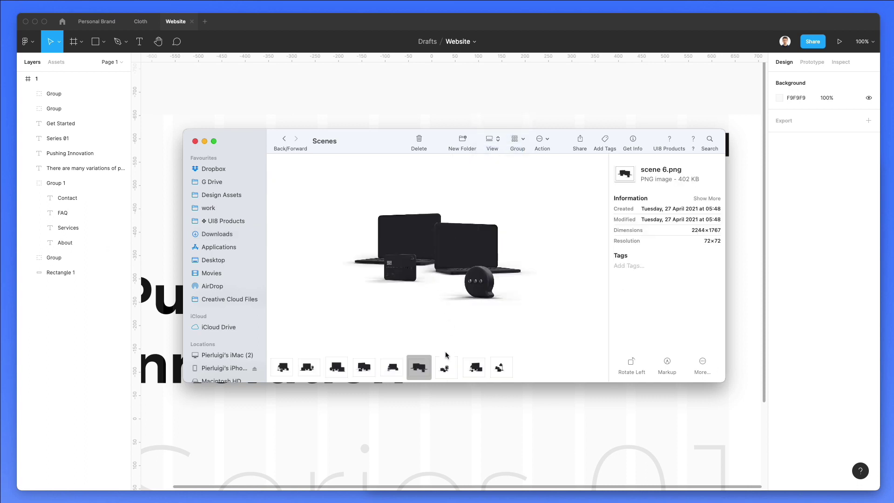
left_click(403, 360)
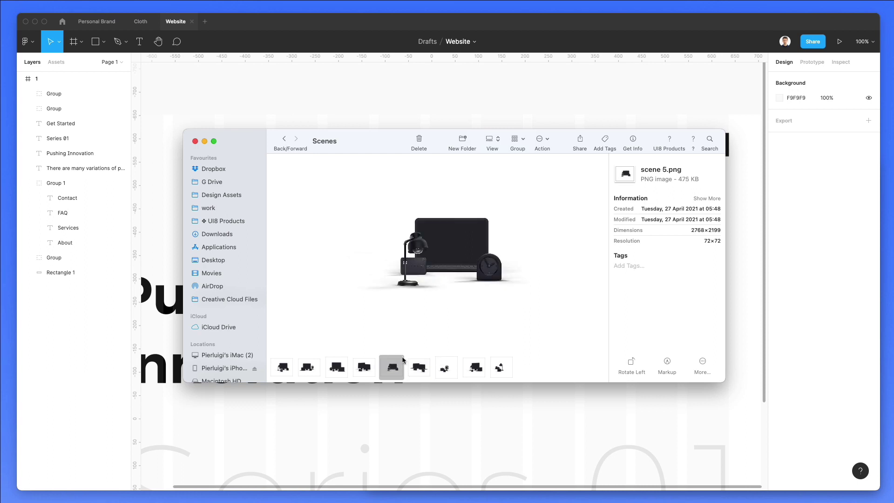
key("Left")
key("Left")
key("Left")
key("Left")
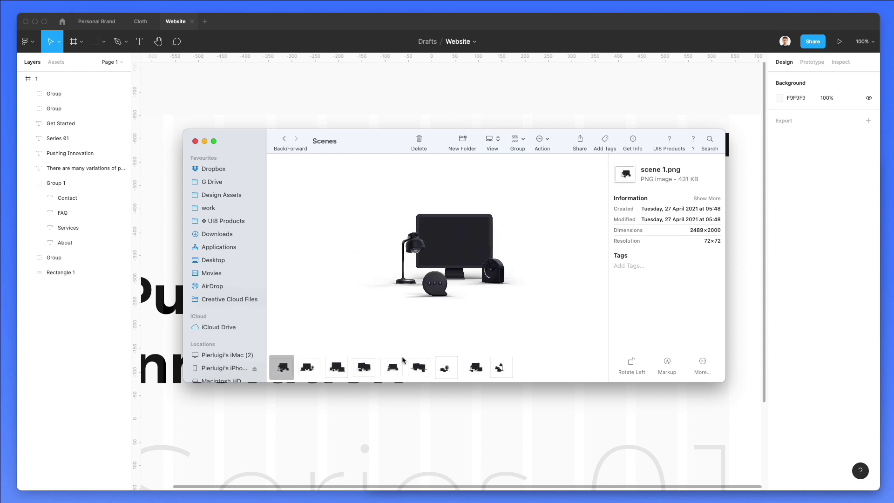
key("Right")
key("Right")
key("Right")
key("Right")
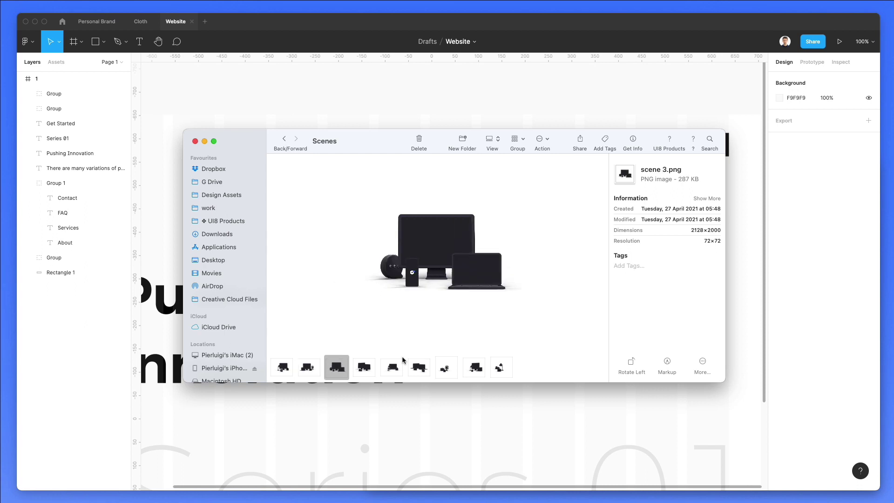
key("Left")
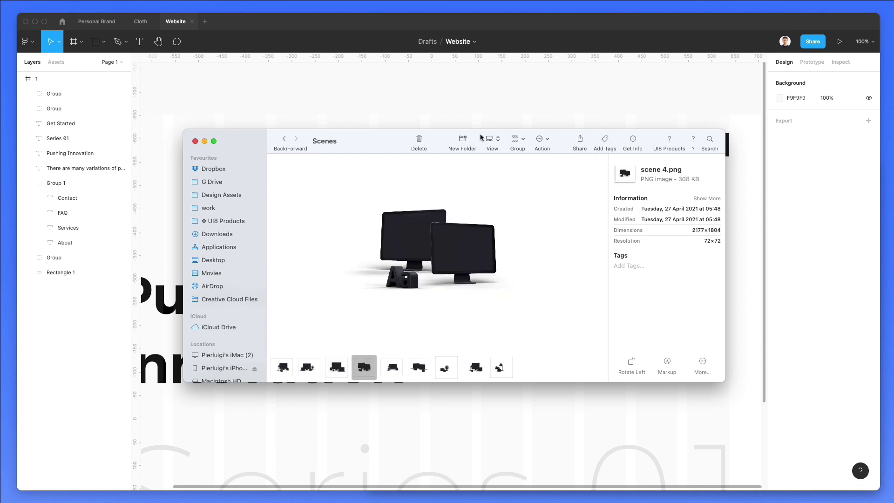
Step: Move the Finder window aside, restore Gallery view and make the window taller
left_click_drag(478, 137, 831, 201)
key("super+1")
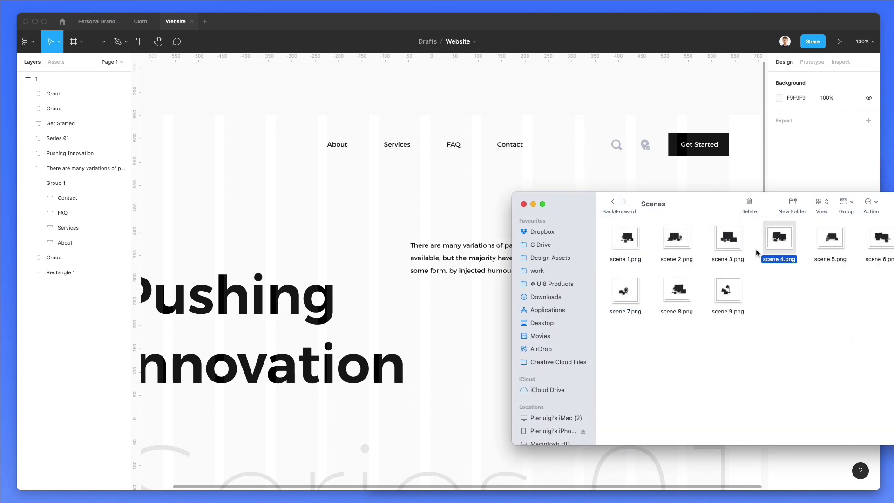
left_click(822, 202)
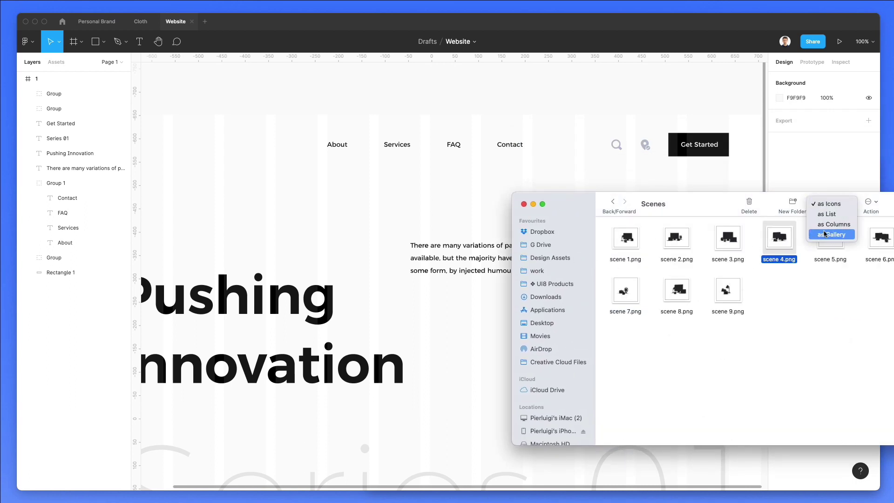
left_click(824, 233)
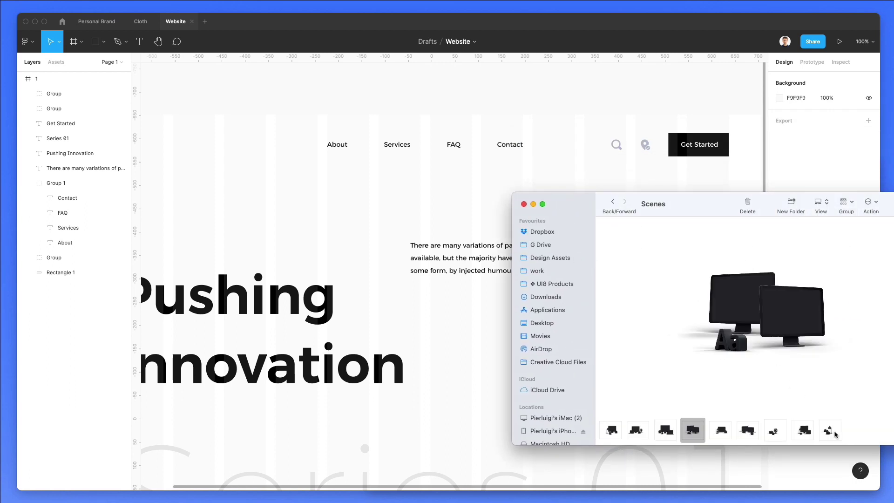
left_click(818, 425)
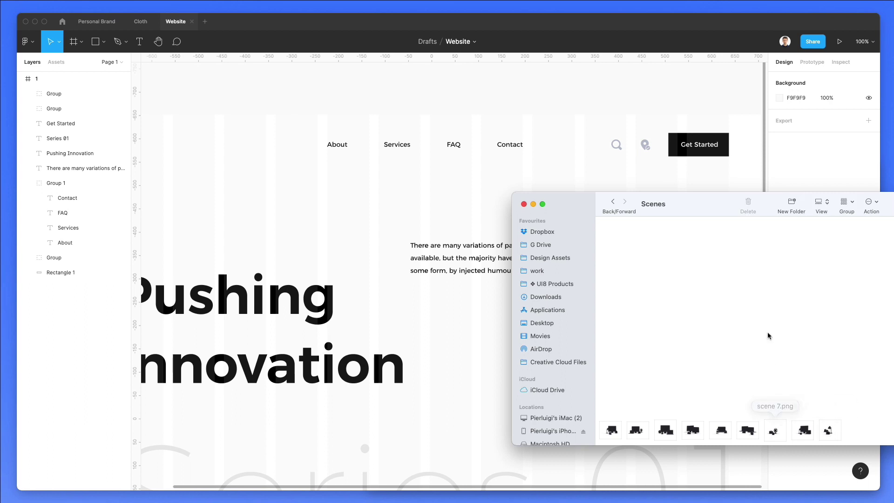
left_click_drag(708, 193, 558, 126)
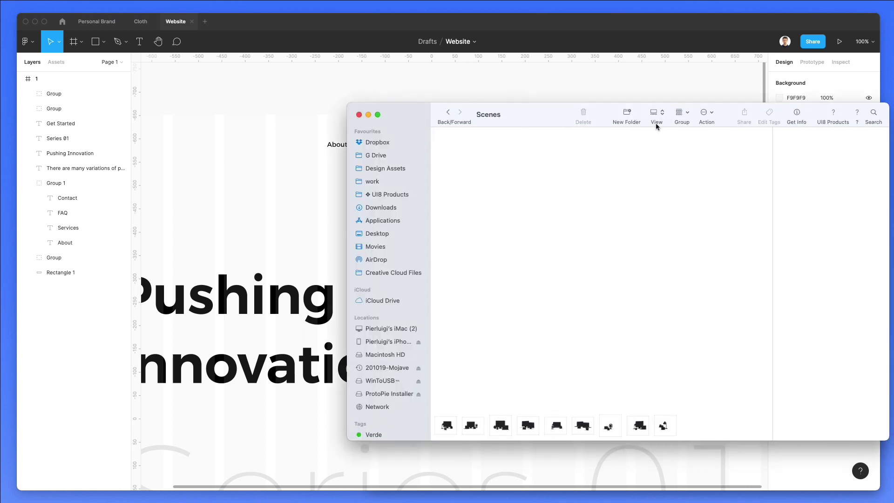
Step: Step through scenes 6 to 9 and back, stopping on scene 5.png
left_click(585, 426)
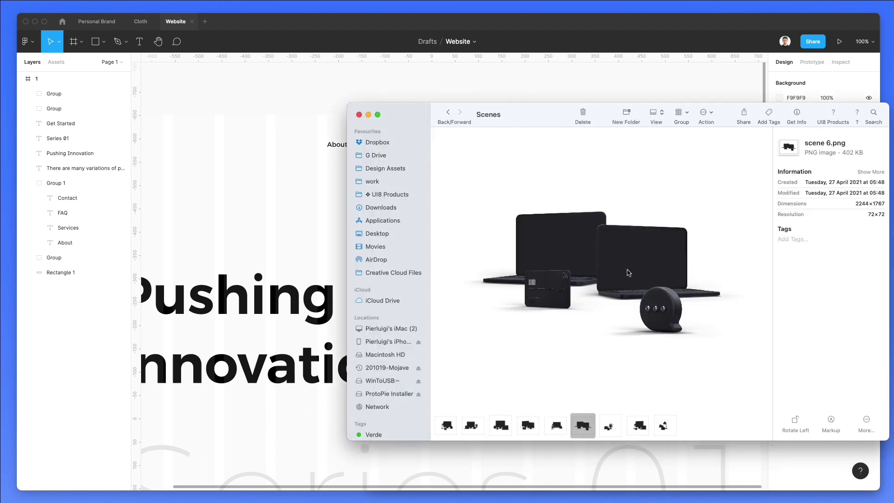
key("Right")
key("Right")
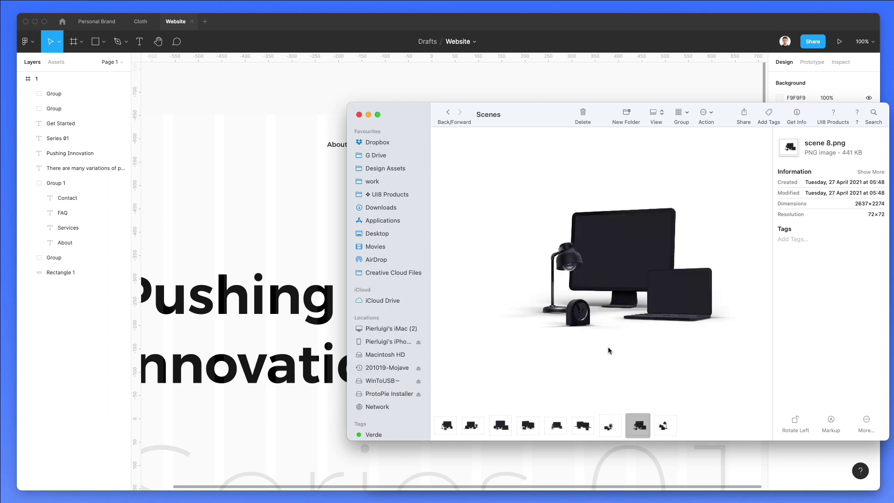
key("Right")
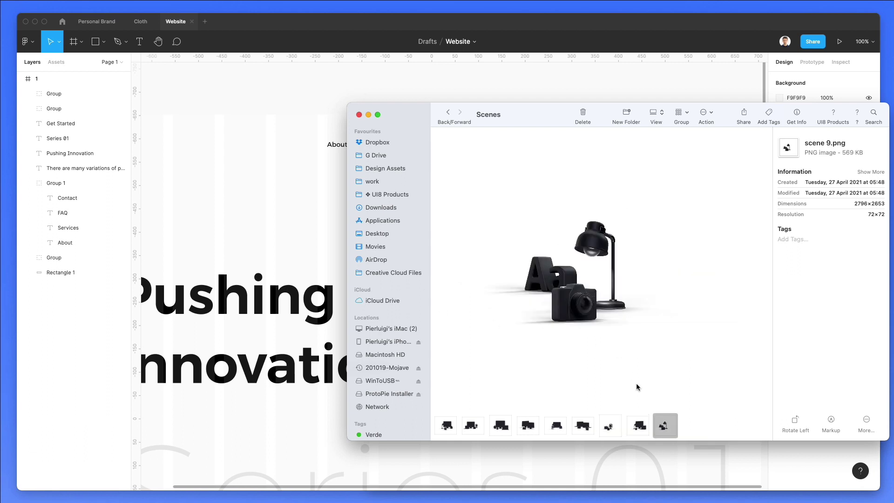
key("Left")
key("Left")
key("Left")
key("Left")
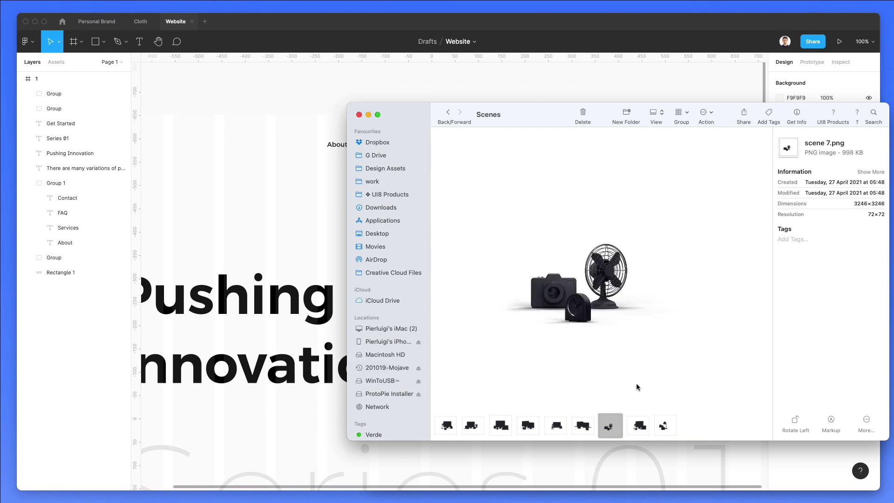
key("Left")
key("Right")
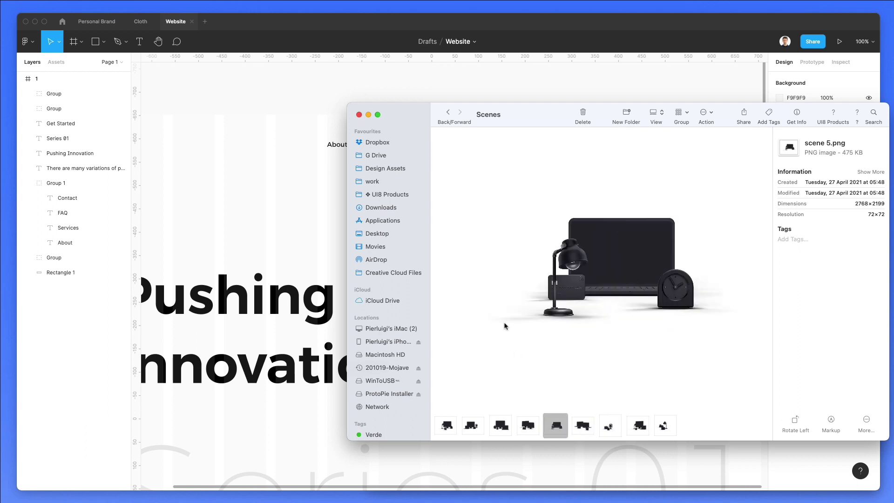
scroll(318, 226, "down", 5)
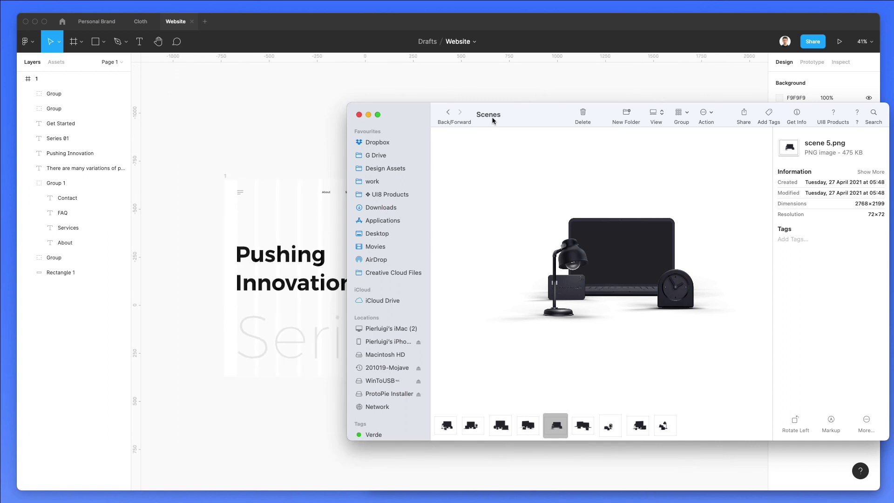
Step: Drop the scene 5 image onto the Figma canvas, then reposition and shrink it
left_click_drag(537, 115, 675, 82)
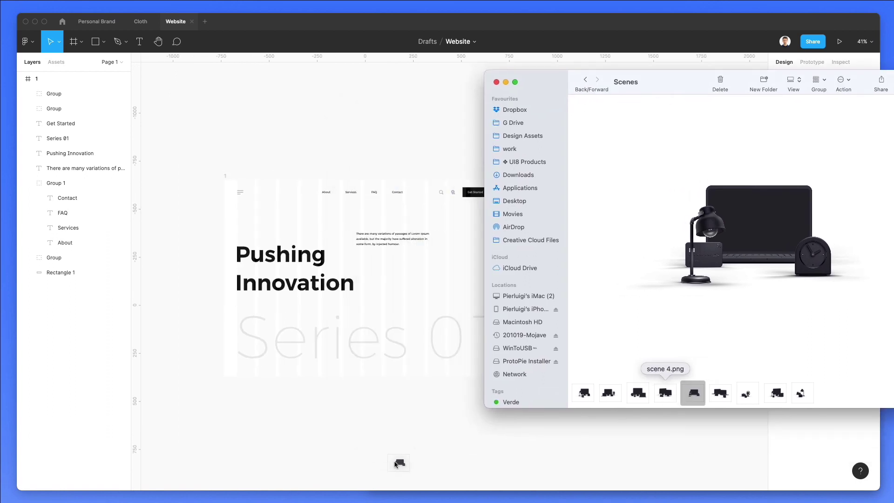
left_click_drag(399, 462, 400, 462)
left_click(393, 405)
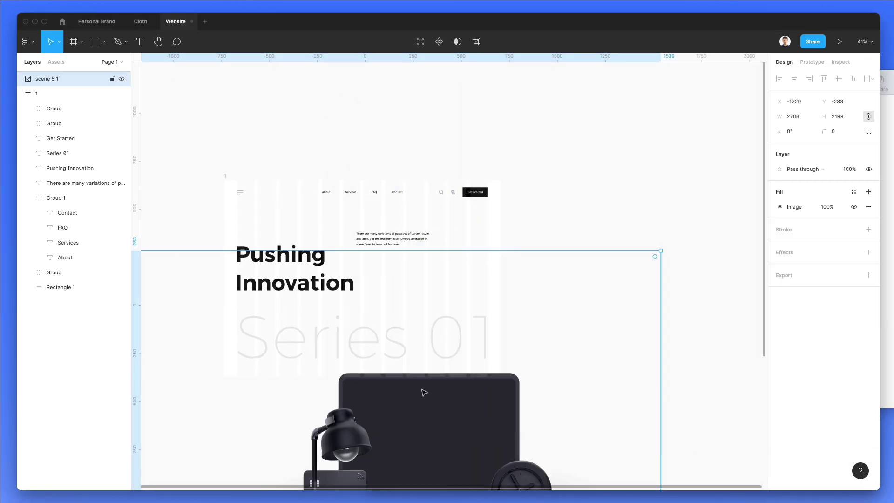
left_click_drag(424, 392, 319, 438)
scroll(360, 368, "up", 2)
scroll(360, 368, "down", 4)
scroll(360, 368, "down", 3)
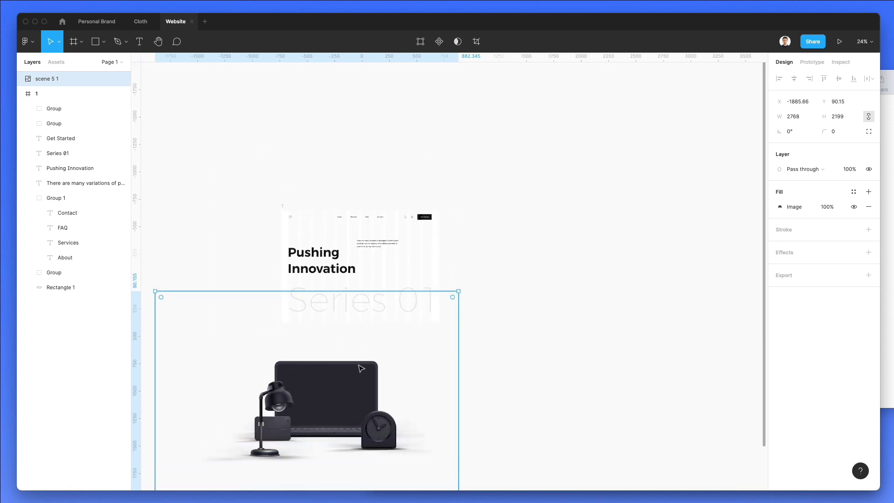
scroll(361, 368, "down", 5)
left_click_drag(459, 131, 401, 239)
Step: Drop the scene 1 image onto the canvas and move it into frame 1
left_click(882, 298)
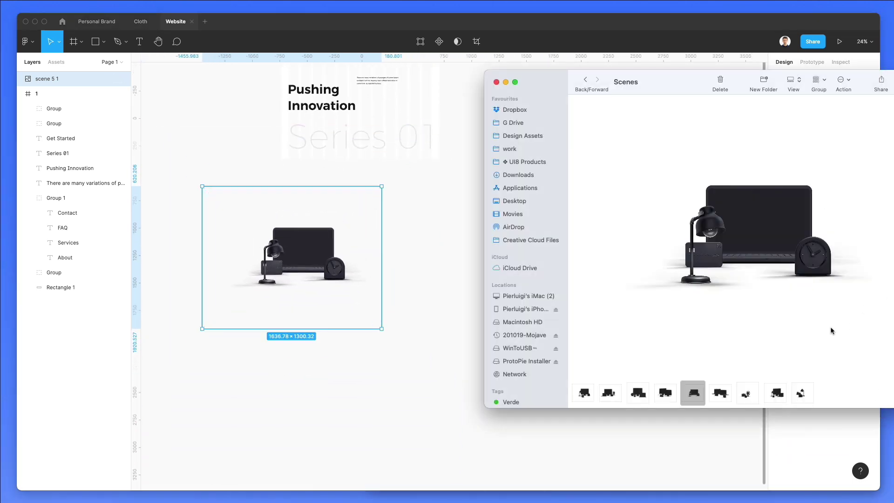
key("Left")
key("Left")
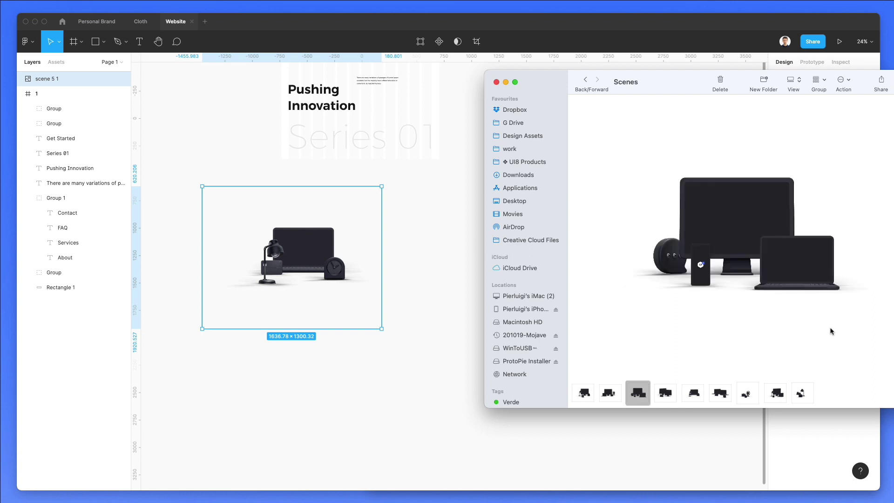
key("Left")
key("Left")
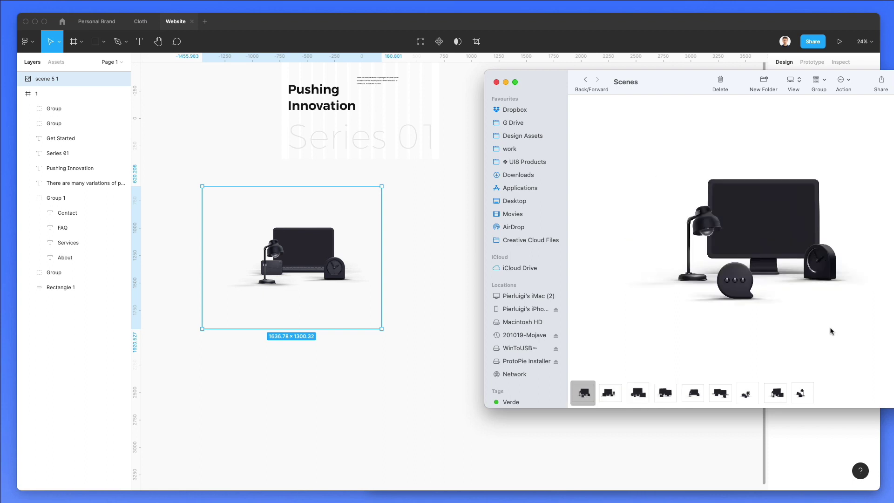
left_click_drag(569, 395, 460, 191)
left_click(438, 295)
scroll(459, 232, "up", 3)
left_click_drag(459, 232, 377, 140)
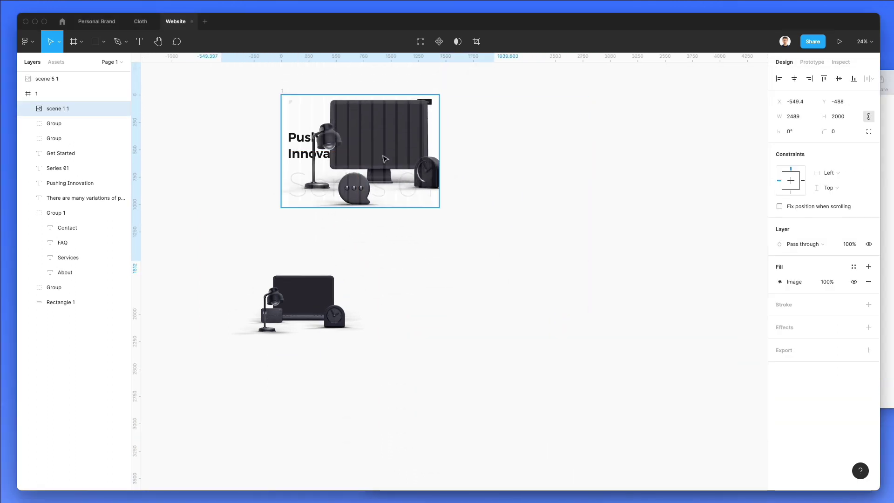
Step: Shrink scene 1 to about 1449×1165, place it on the hero's right and send it to back
scroll(377, 140, "up", 5)
left_click_drag(662, 190, 515, 189)
scroll(439, 192, "left", 3)
scroll(439, 193, "up", 2)
scroll(440, 193, "down", 2)
left_click_drag(439, 193, 470, 212)
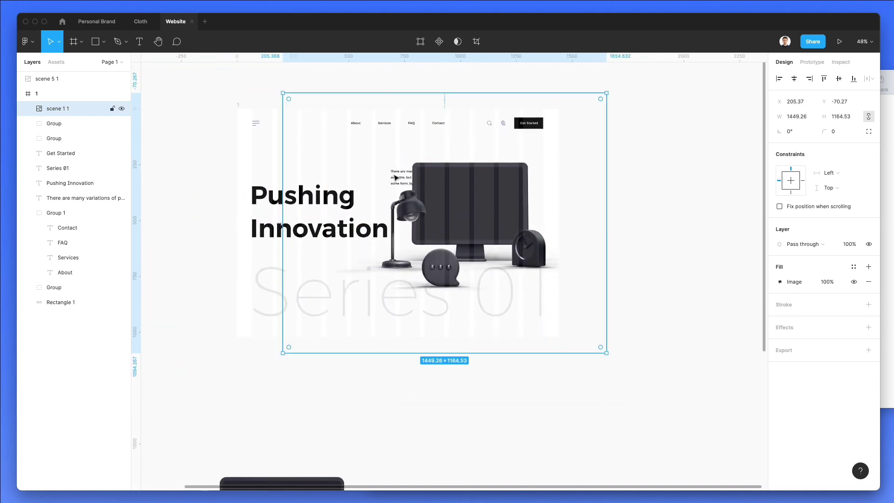
key("super+bracketleft")
key("super+bracketleft")
key("alt+super+bracketleft")
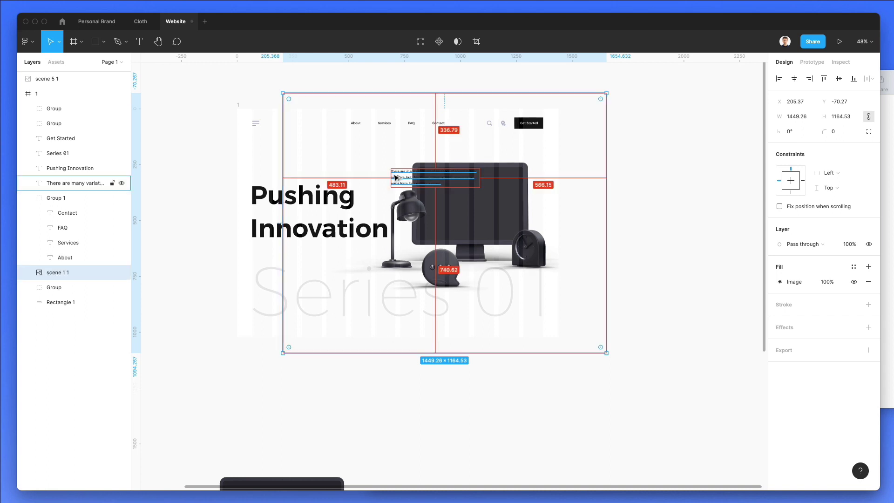
Step: Try moving the Pushing Innovation heading upward, then undo the move
left_click(396, 177)
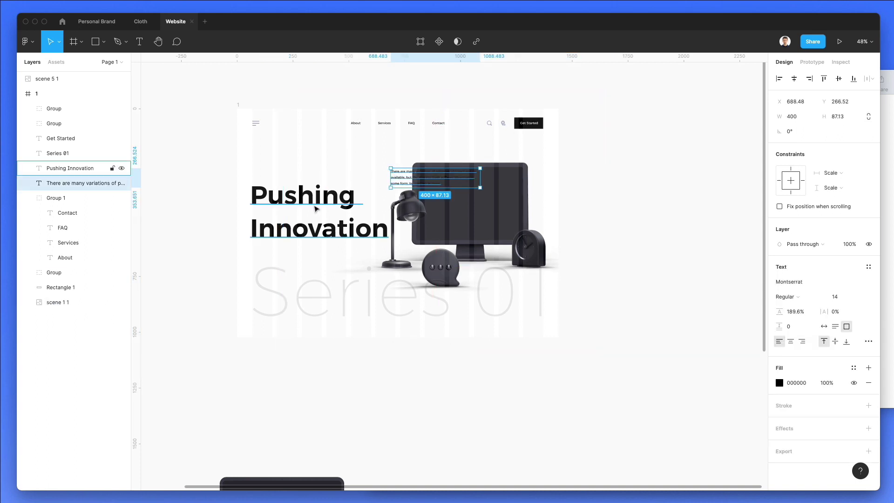
left_click_drag(332, 205, 332, 166)
key("super+z")
left_click(667, 164)
scroll(667, 163, "up", 3)
Step: Duplicate frame 1 as frame 2 to its right
scroll(639, 276, "down", 2)
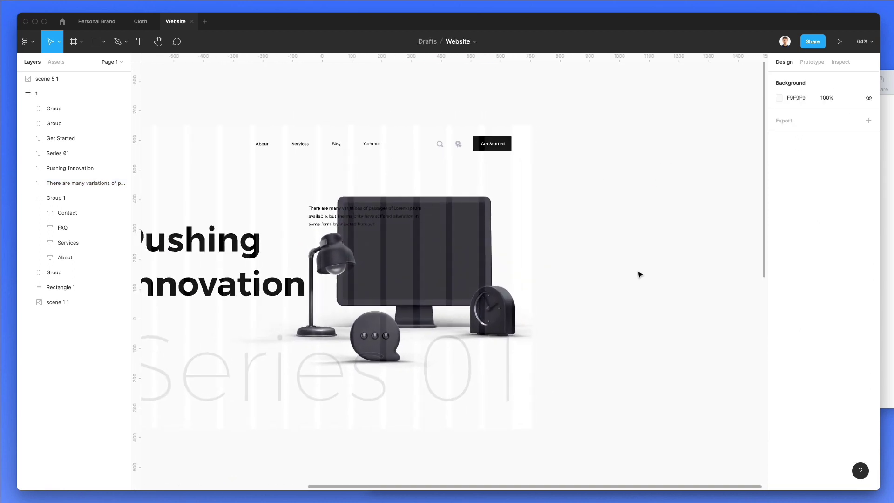
scroll(639, 275, "down", 2)
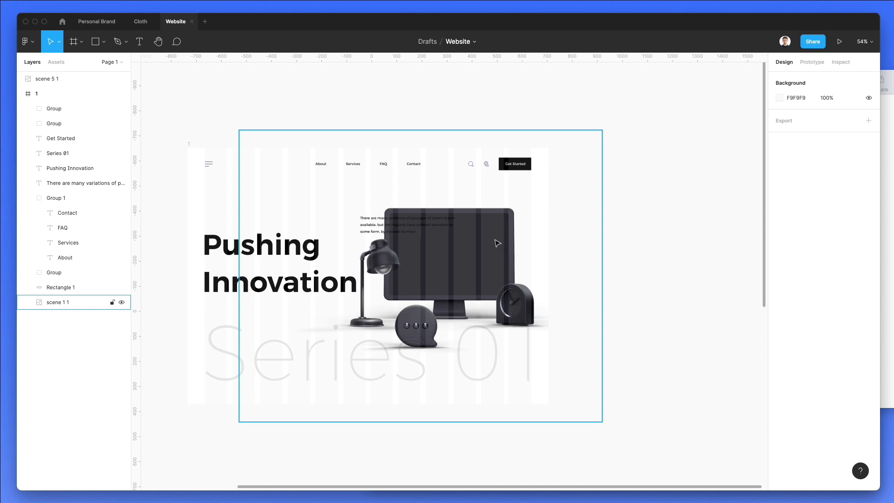
left_click_drag(191, 148, 655, 218)
scroll(590, 175, "right", 5)
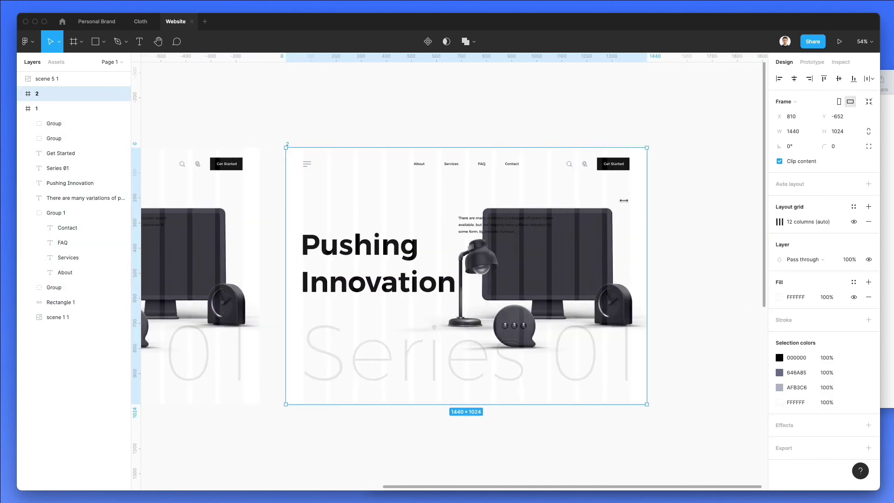
key("Escape")
scroll(608, 168, "up", 2)
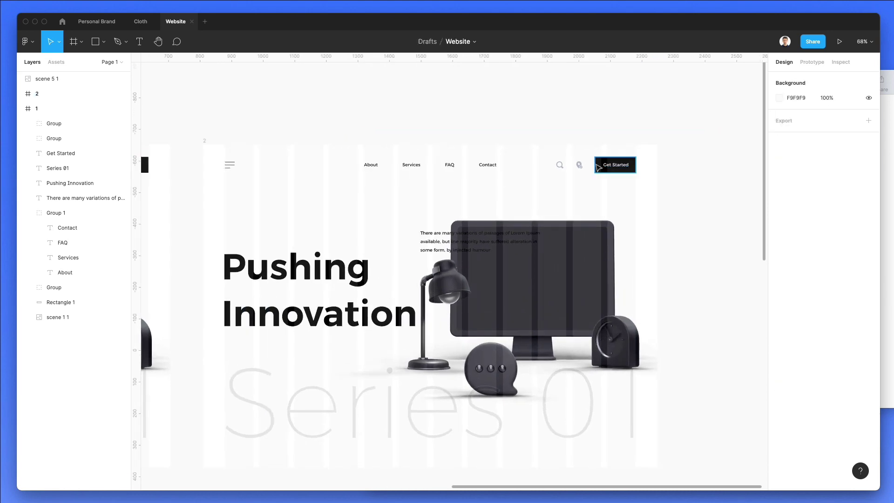
Step: Change the Get Started button fill in frame 2 to a bright blue
left_click(597, 164)
left_click(779, 282)
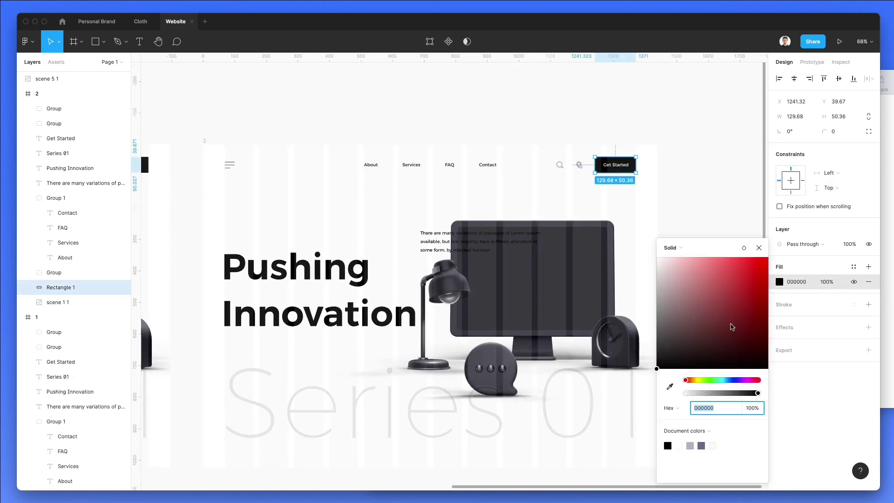
left_click(733, 381)
left_click_drag(732, 381, 764, 260)
left_click(592, 116)
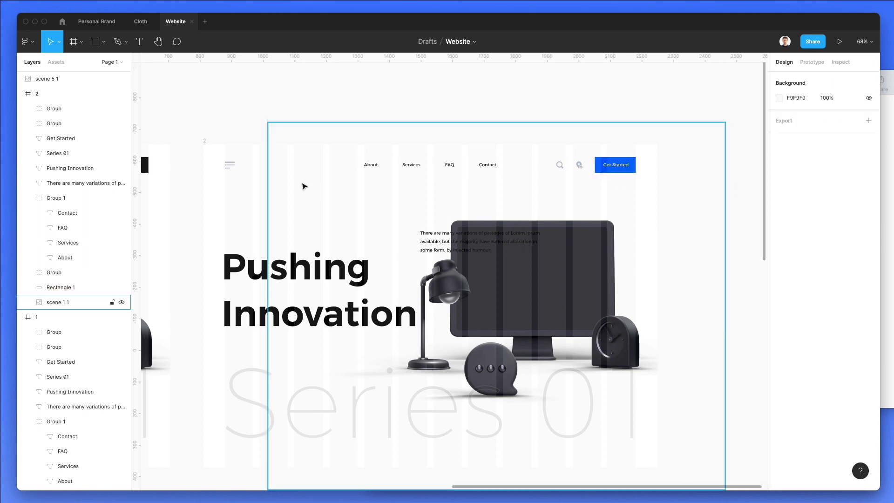
Step: Make the menu icon, navigation links, heading, Series 01 text and paragraph white
left_click(229, 161)
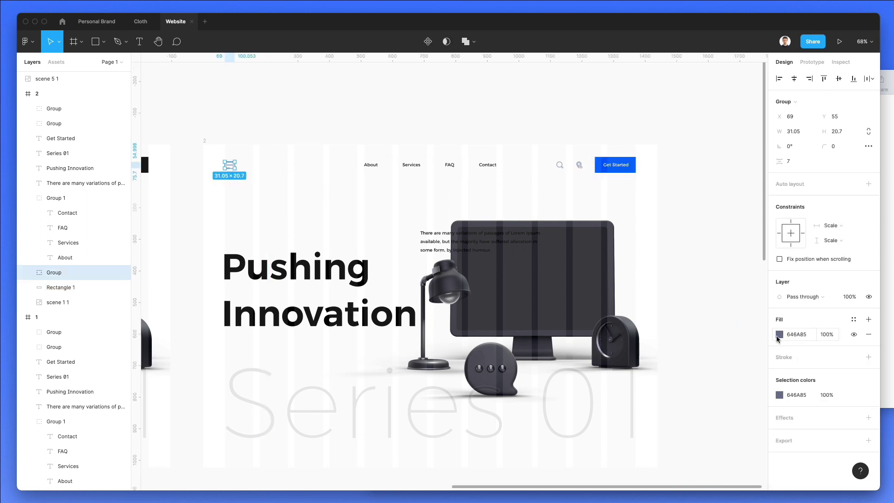
left_click(780, 335)
left_click(447, 116)
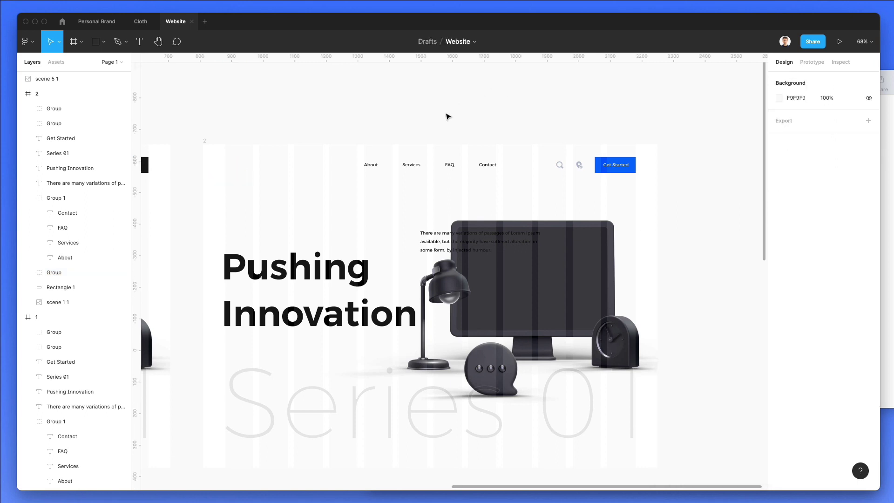
left_click(367, 158)
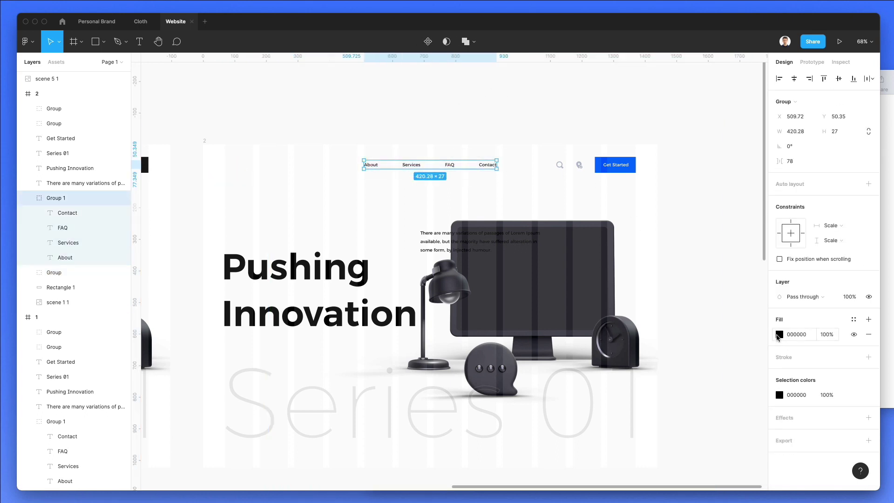
left_click(780, 334)
left_click(554, 104)
left_click(322, 326)
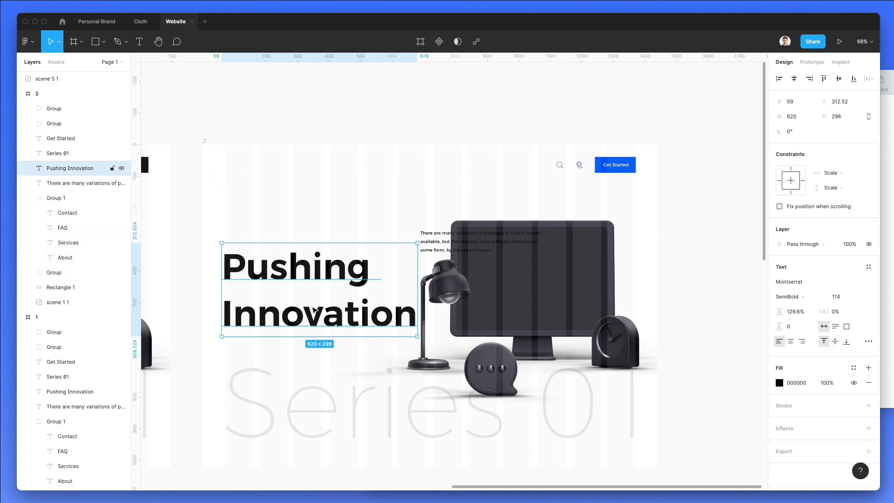
left_click(354, 400, "shift")
left_click(465, 241, "shift")
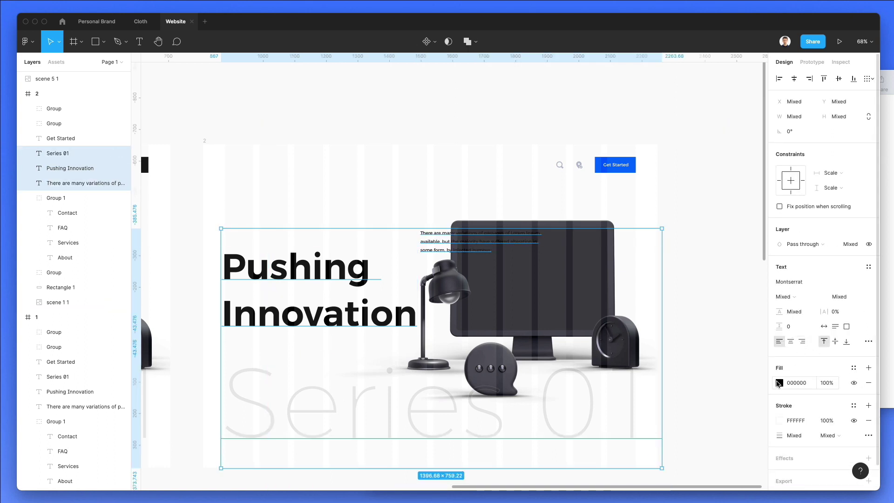
left_click(779, 383)
left_click(713, 443)
left_click(229, 136)
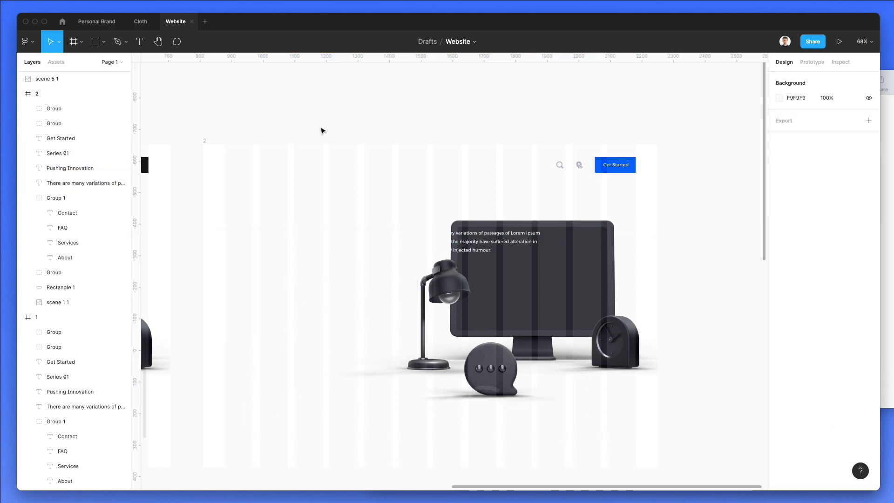
Step: Eyedrop the dark 27272D colour into frame 2's background fill
left_click(201, 143)
key("i")
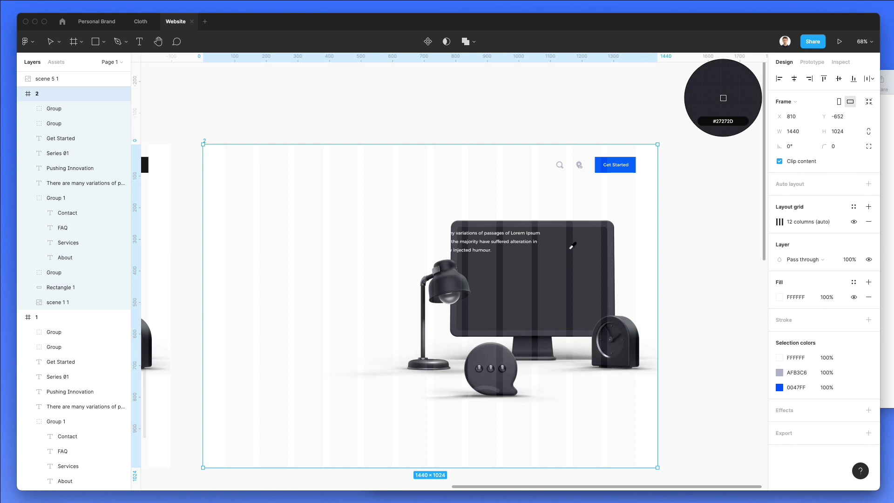
left_click(571, 247)
left_click(606, 102)
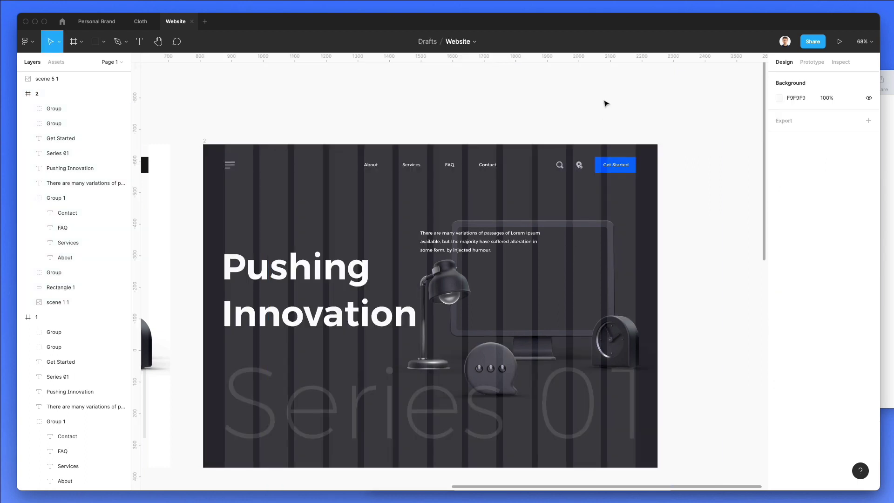
left_click(210, 149)
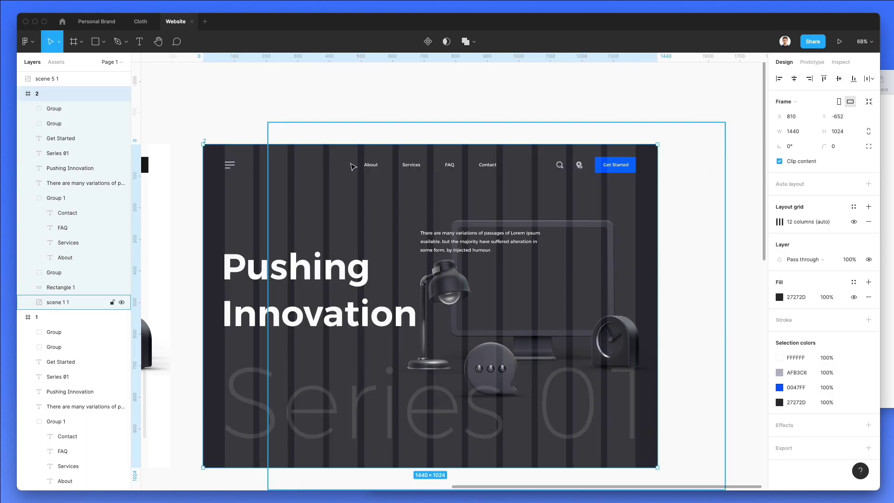
Step: Switch frame 2's fill to a linear gradient running diagonally across the frame
left_click(779, 297)
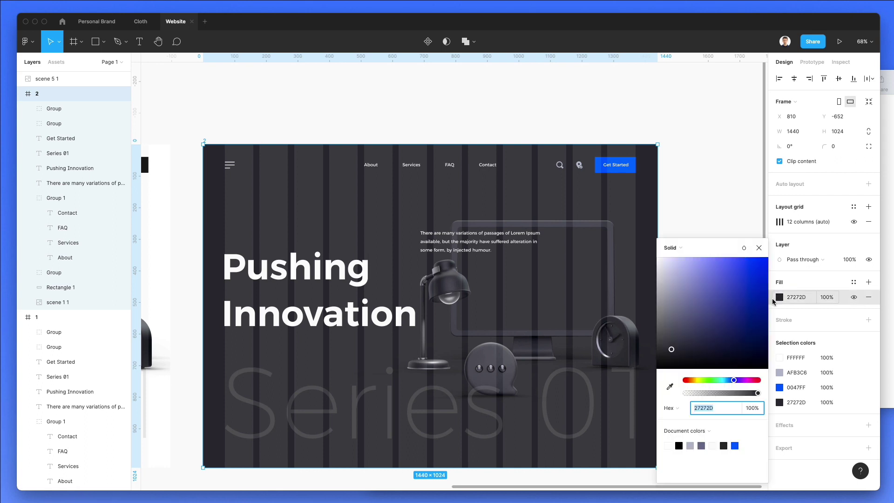
left_click(672, 248)
left_click(683, 258)
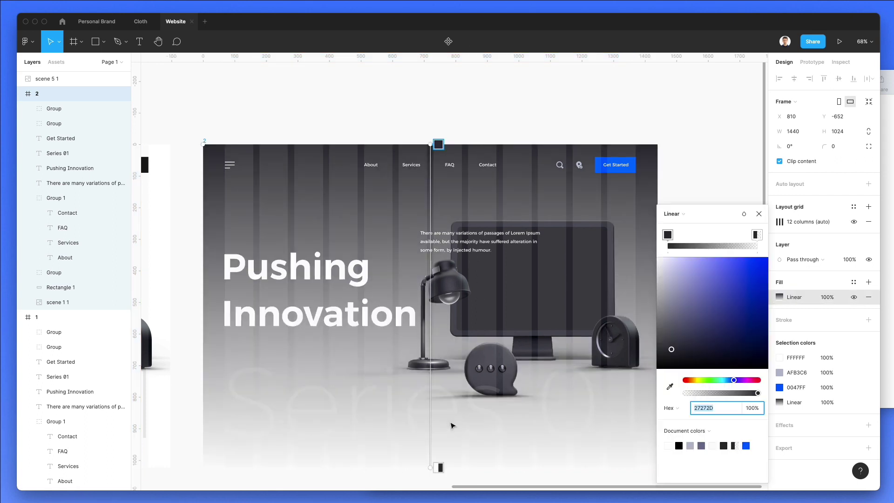
left_click_drag(437, 457, 658, 480)
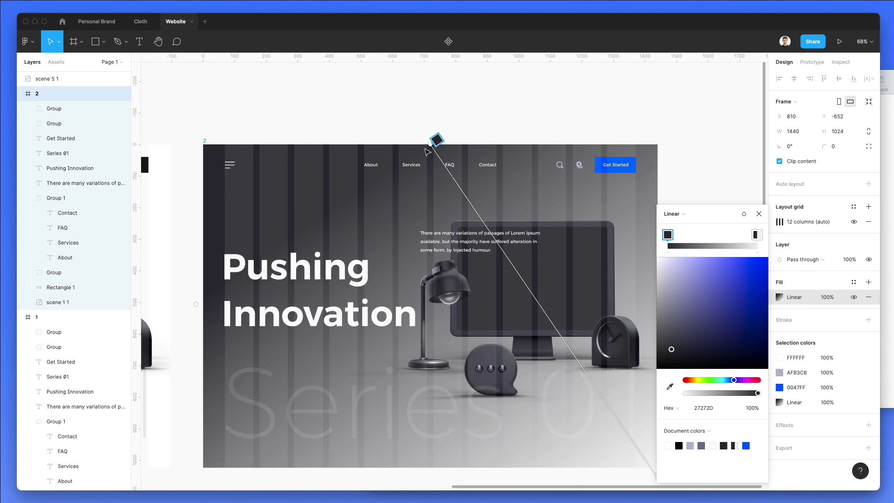
left_click_drag(433, 142, 209, 138)
scroll(626, 263, "down", 2)
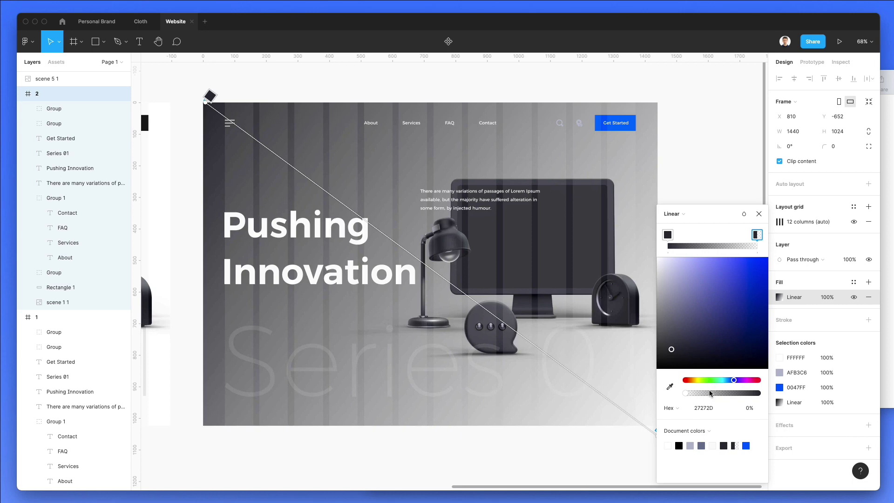
Step: Make the gradient stops fully opaque, deep navy 000045 and black
left_click_drag(710, 395, 760, 394)
left_click_drag(755, 341, 825, 391)
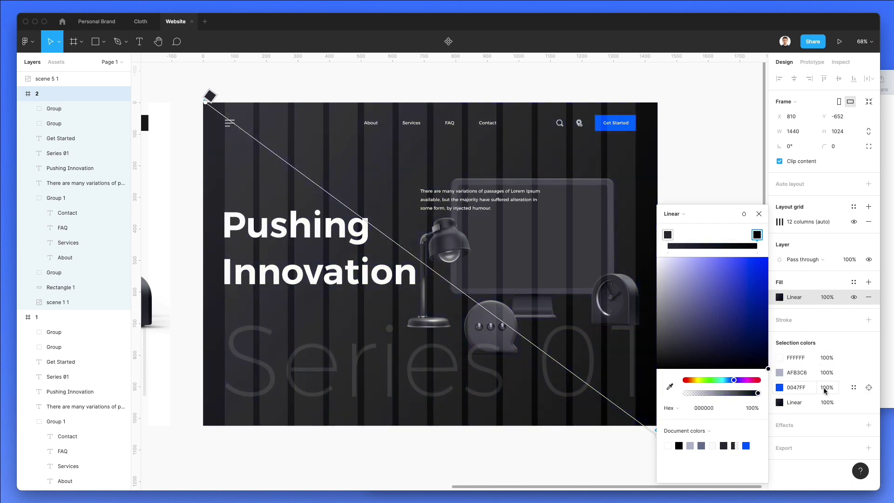
left_click(668, 235)
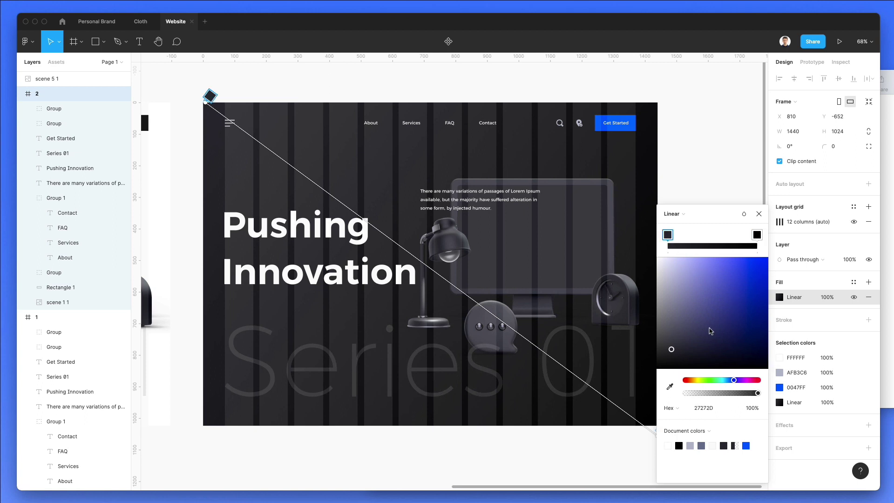
left_click_drag(710, 329, 790, 345)
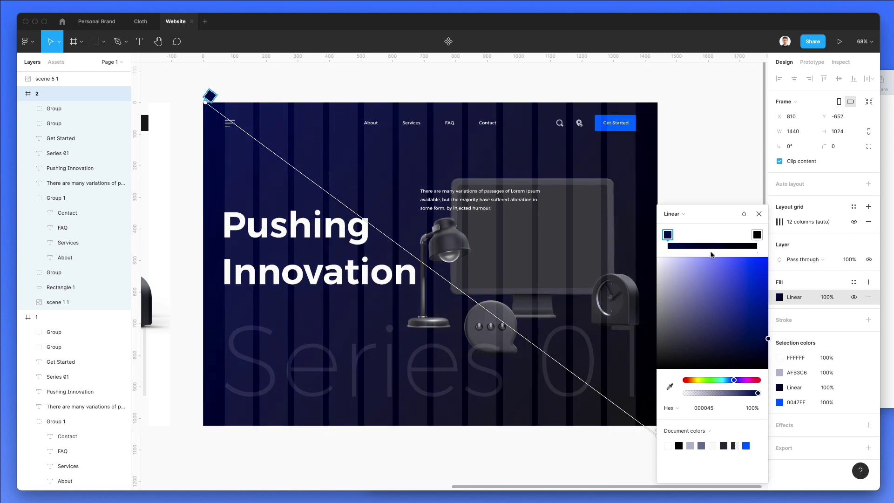
left_click(712, 104)
Step: Hide frame 2's 12-column layout grid
left_click(208, 106)
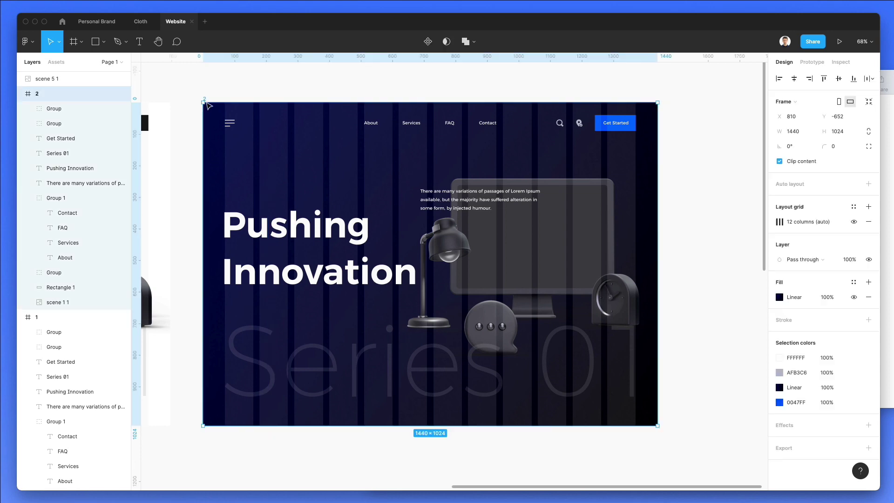
left_click(779, 224)
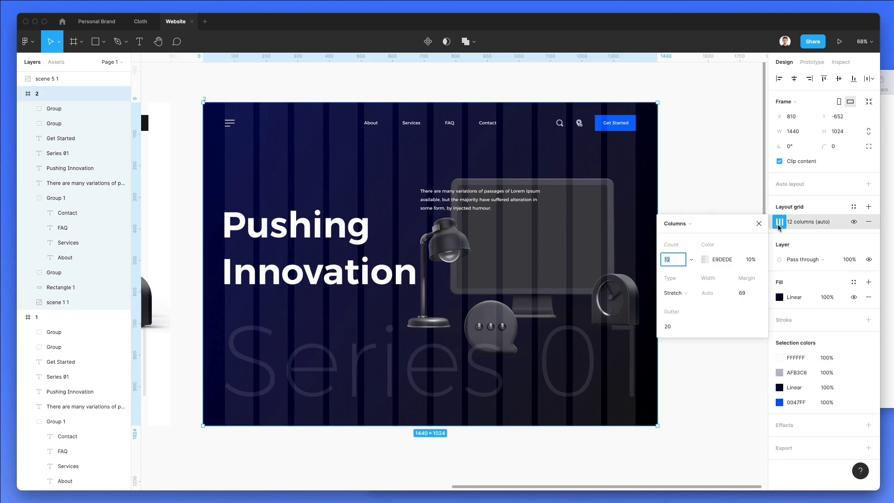
left_click(853, 222)
left_click(738, 137)
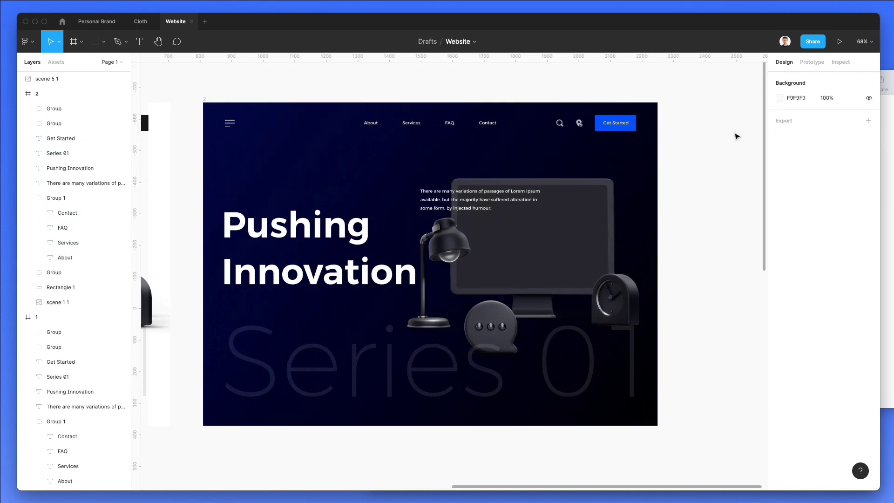
Step: Raise the Series 01 watermark text's opacity to 20%
left_click(488, 360)
key("i")
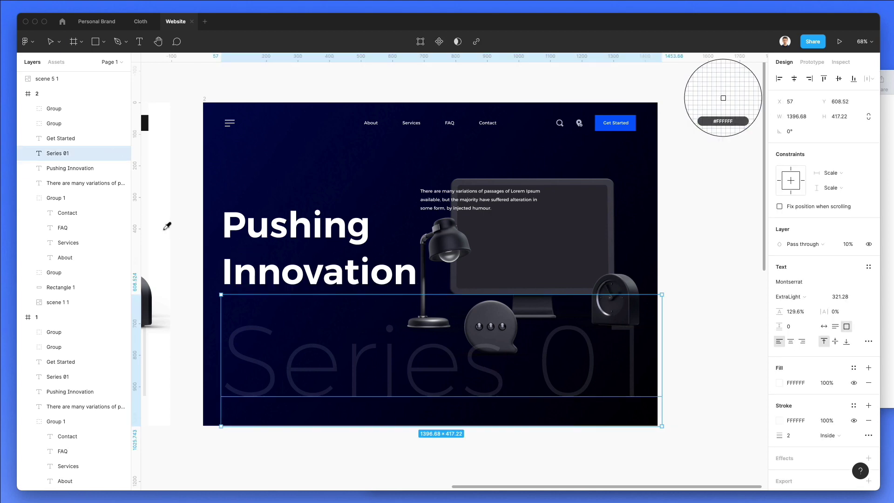
key("Escape")
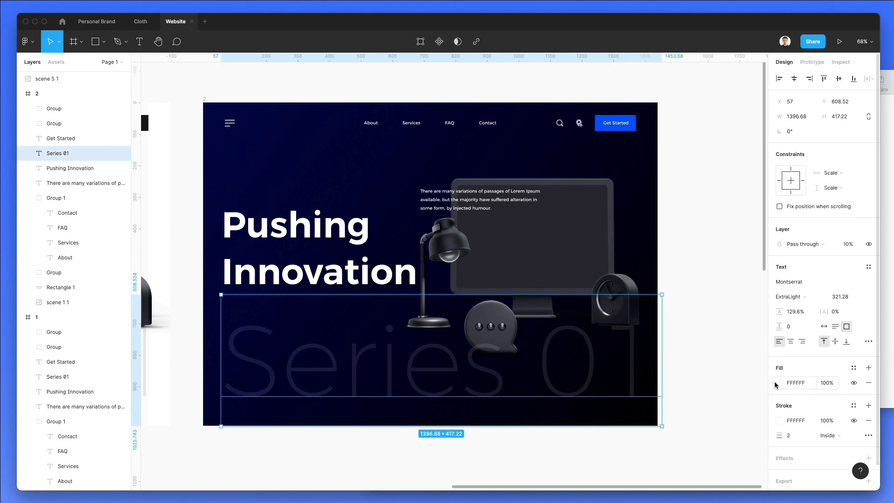
key("2")
scroll(591, 393, "left", 2)
scroll(592, 393, "down", 1)
scroll(595, 389, "up", 1)
left_click(727, 232)
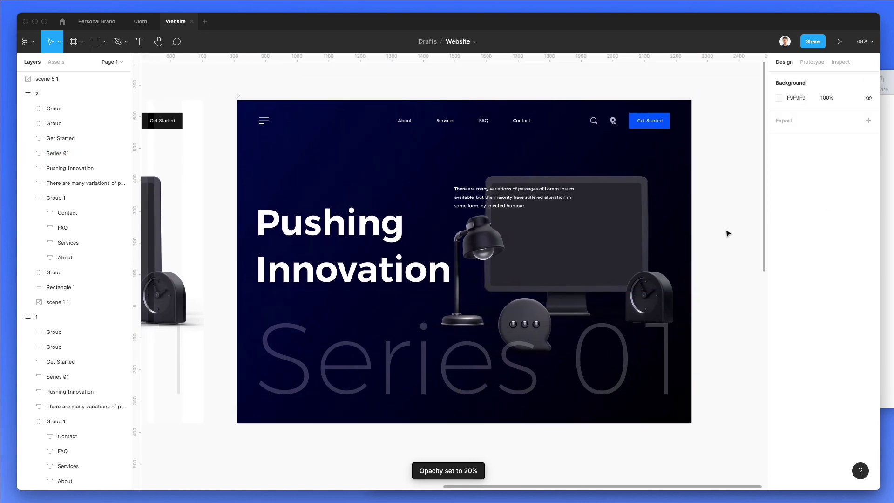
Step: Drag the Series 01 watermark out of frame 2 and delete it
scroll(714, 235, "up", 2)
left_click(584, 364)
scroll(583, 363, "down", 1)
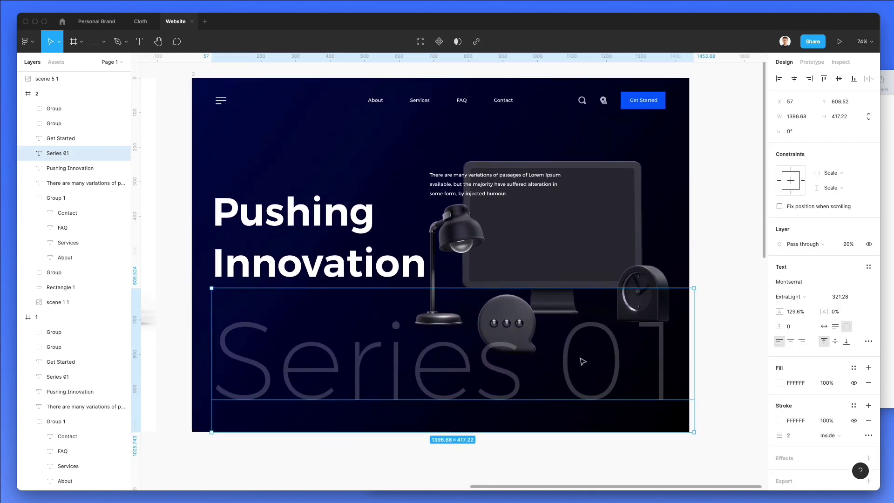
scroll(582, 363, "down", 2)
left_click_drag(566, 375, 539, 463)
key("Delete")
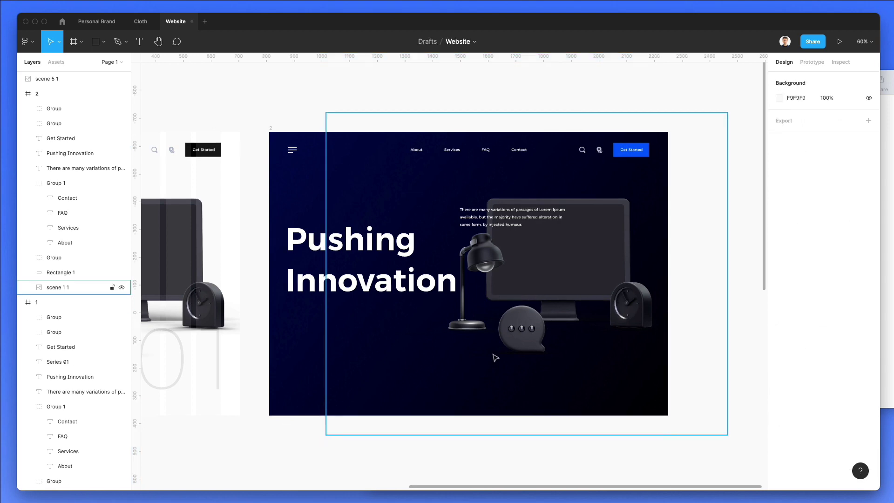
Step: Lower the scene 1 1 image and place the paragraph below the heading
scroll(533, 266, "up", 3)
left_click(535, 264)
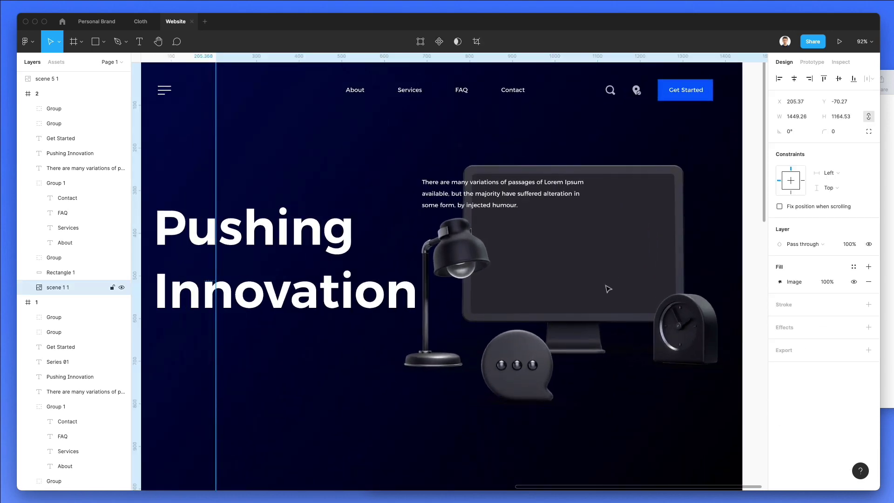
left_click_drag(609, 289, 591, 335)
scroll(605, 366, "down", 3)
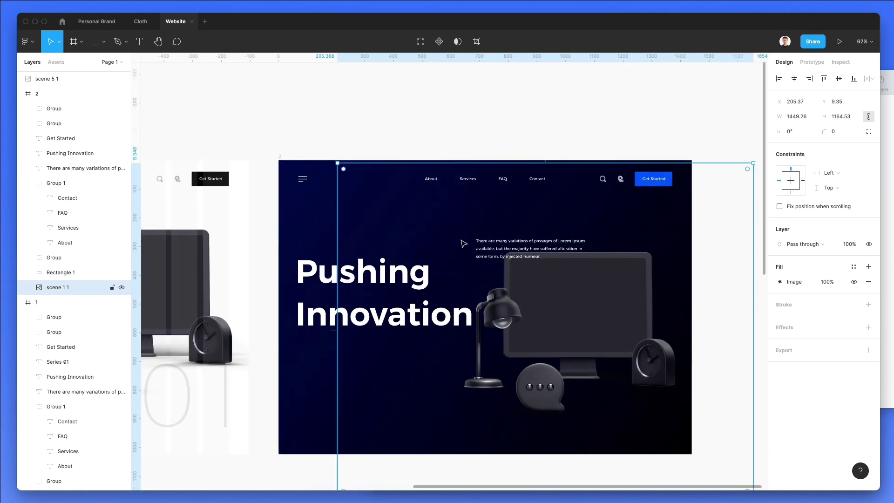
left_click(505, 250)
left_click_drag(505, 250, 332, 352)
Step: Set the Pushing Innovation heading to size 104 and move it up with the paragraph
left_click(399, 297)
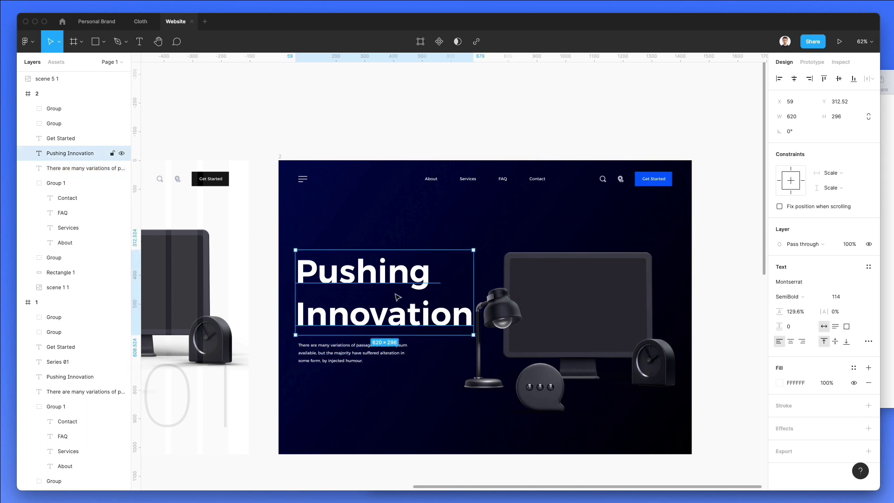
type("94")
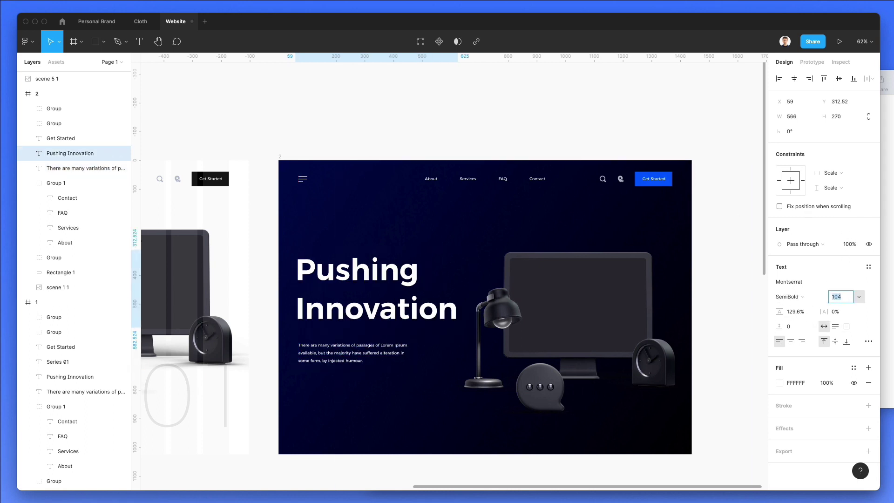
key("Return")
key("shift+Up")
left_click(356, 354, "shift")
left_click_drag(356, 354, 356, 338)
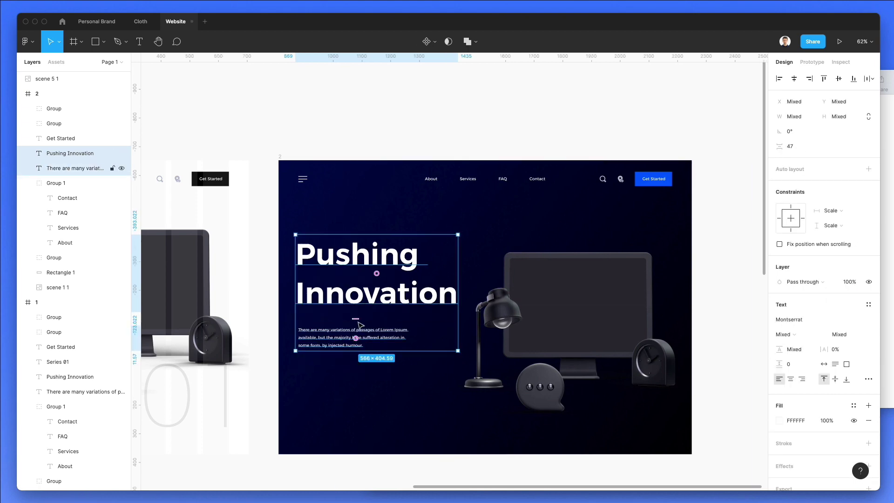
left_click(409, 130)
Step: Tighten the heading line height to 108.6% and tuck the paragraph just beneath it
left_click(378, 280)
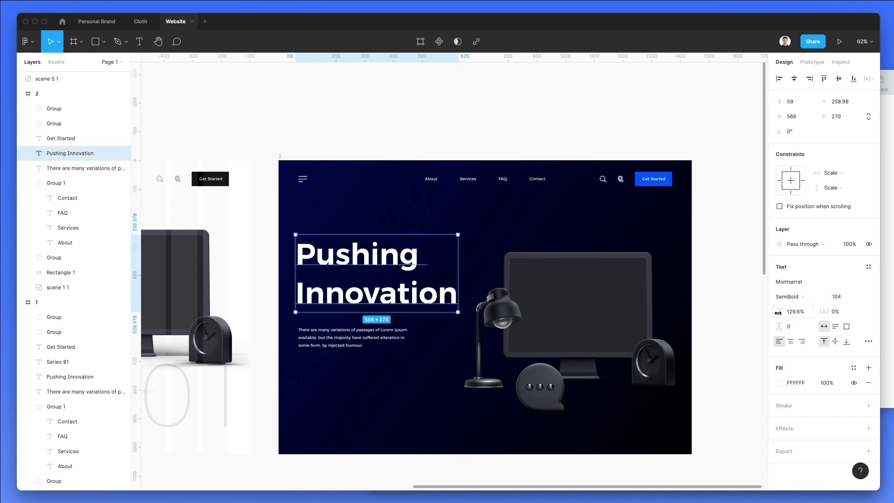
left_click_drag(778, 313, 761, 312)
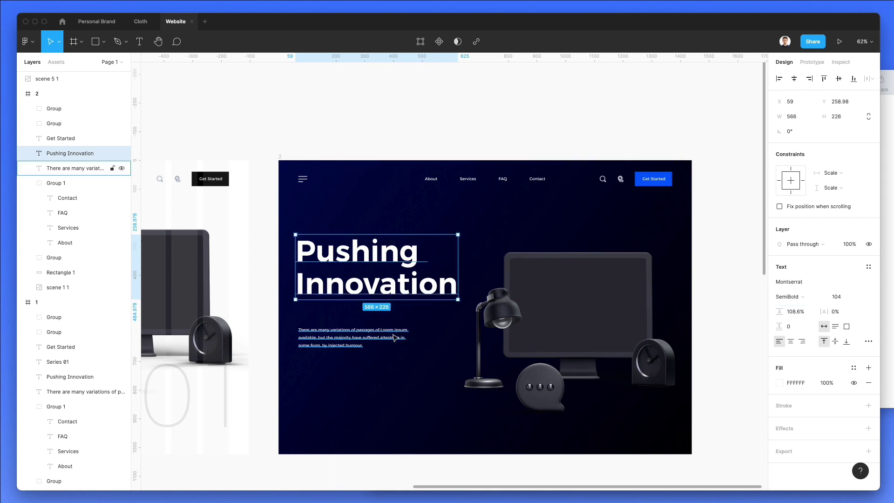
left_click_drag(386, 344, 450, 321)
left_click(370, 122)
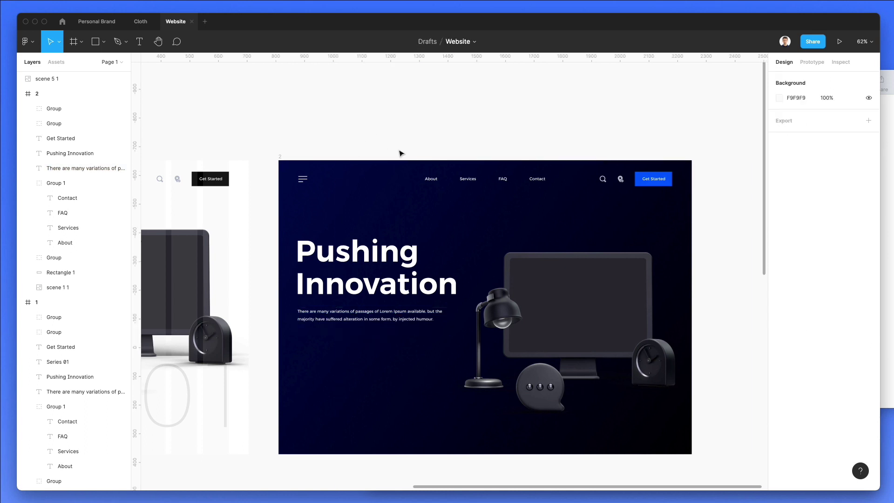
left_click_drag(378, 310, 377, 312)
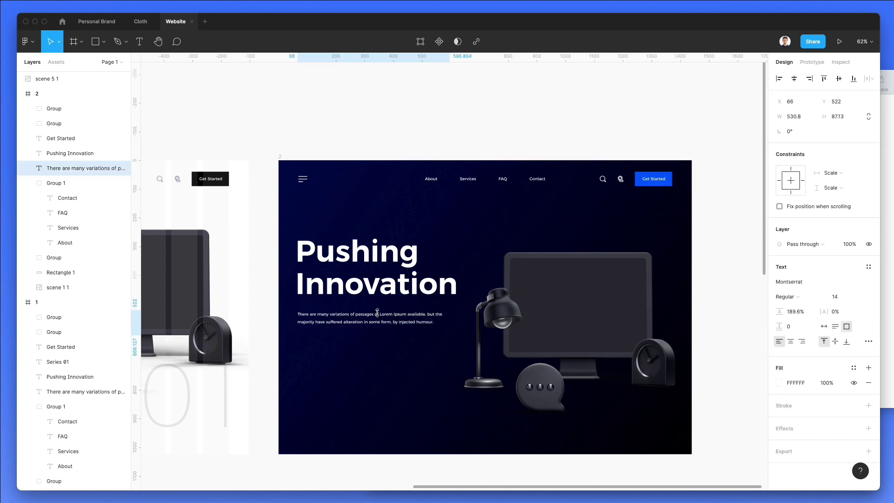
Step: Group the Get Started button and place a copy below the hero paragraph
left_click(425, 118)
left_click(655, 182)
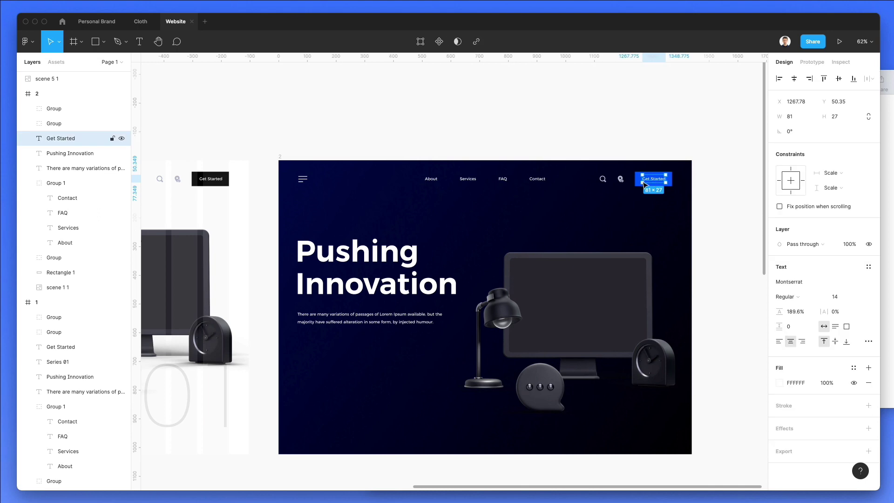
scroll(645, 184, "up", 5)
left_click(634, 181, "shift")
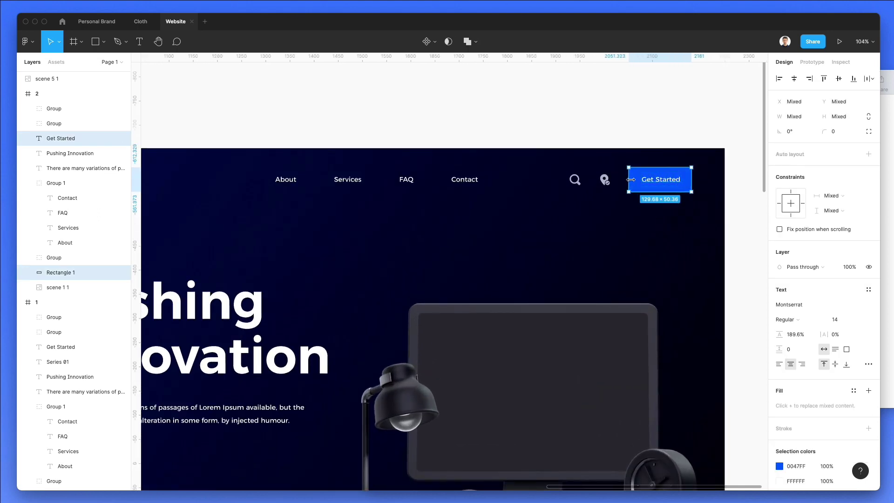
key("super+g")
left_click_drag(654, 183, 430, 353)
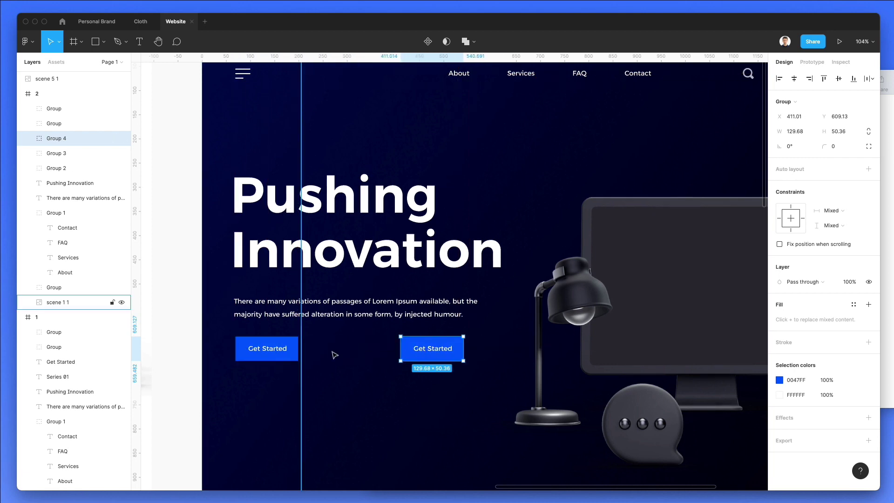
Step: Widen the copied button into a long email field
double_click(286, 349)
key("Return")
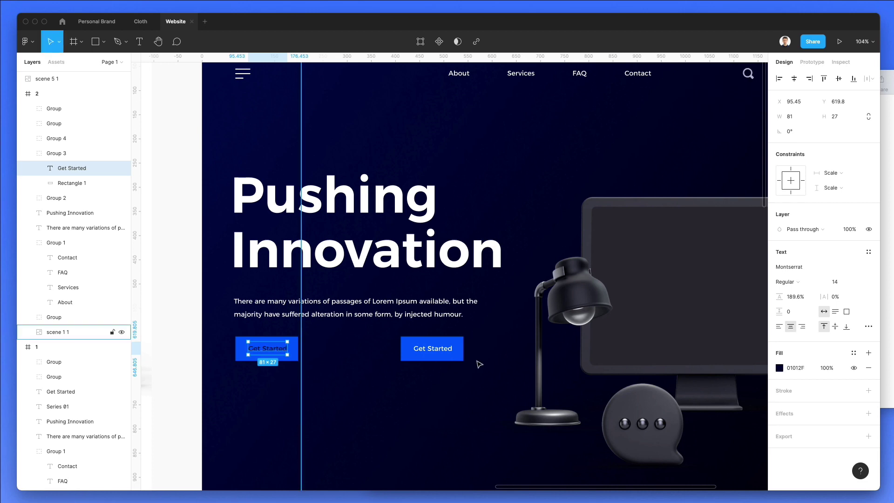
left_click(295, 357)
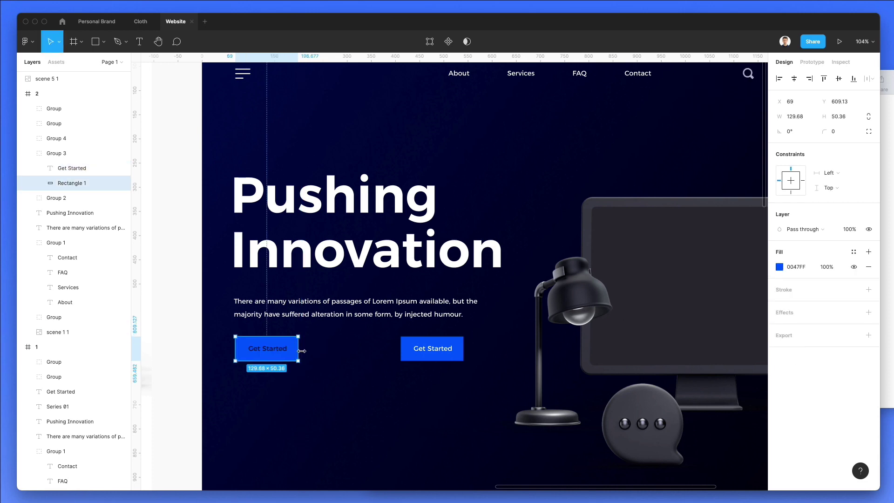
left_click_drag(298, 354, 395, 357)
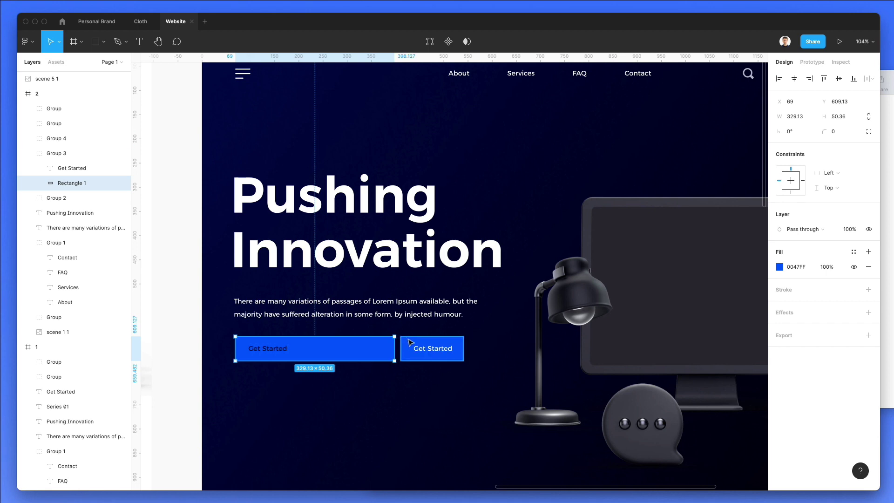
Step: Relabel the field 'Enter your email' at 30% opacity, nudged 10 px right
left_click(277, 355)
double_click(277, 355)
type("Enter your email")
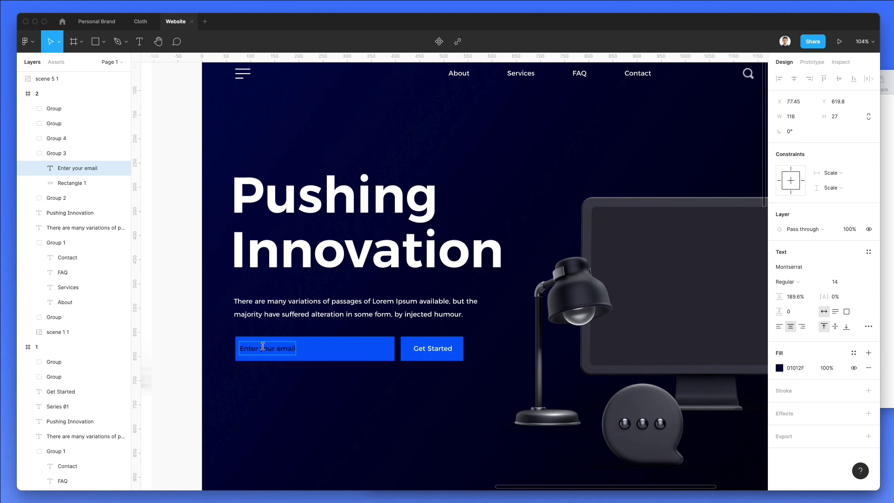
key("Escape")
key("shift+Right")
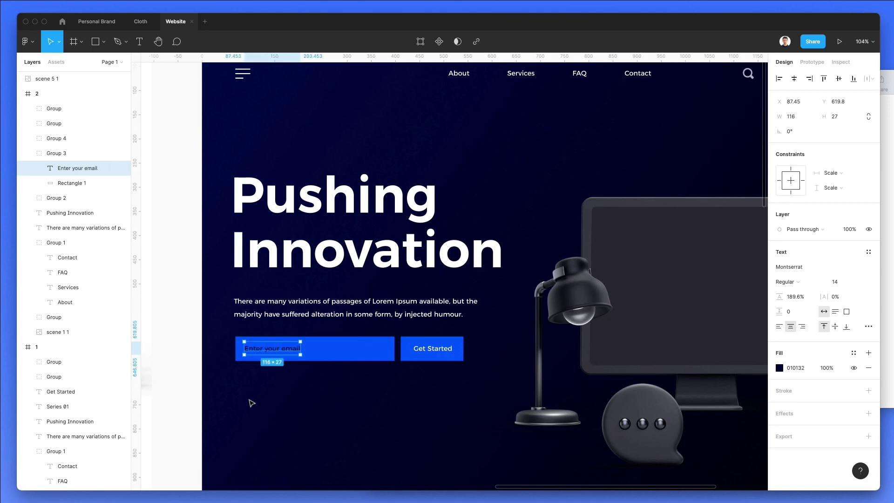
key("3")
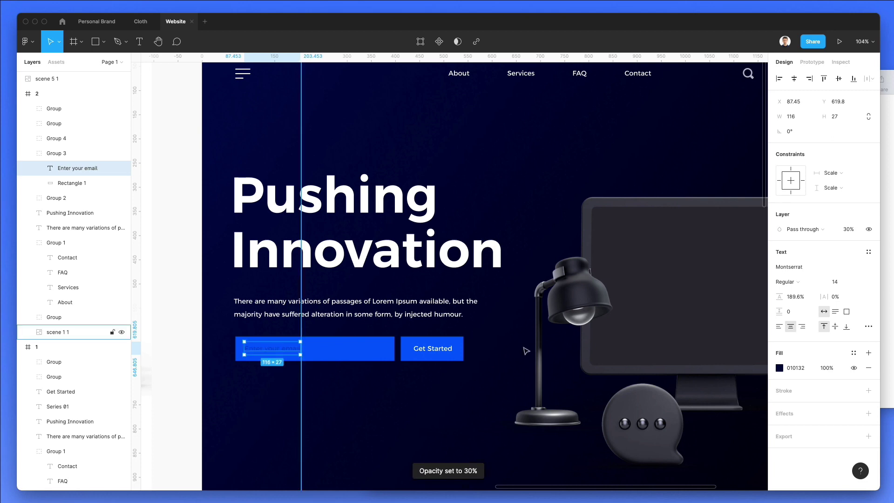
Step: Fill the email field's background rectangle white
left_click(361, 349)
key("i")
left_click(745, 74)
scroll(434, 253, "down", 5)
Step: Nudge the heading, paragraph and email form block slightly lower
left_click(271, 299)
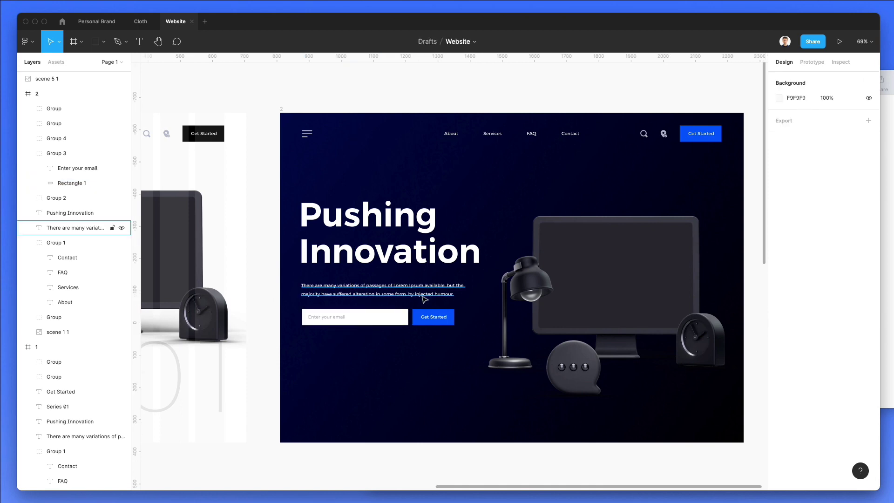
scroll(479, 295, "up", 2)
left_click(623, 285)
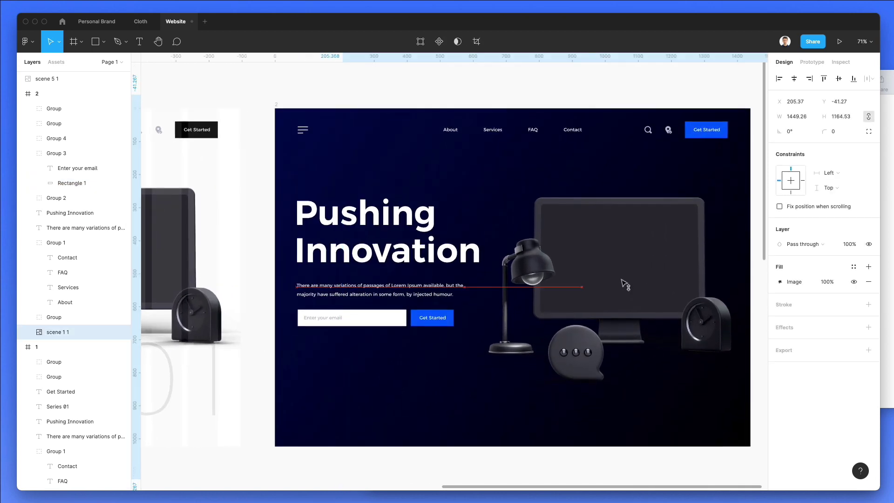
scroll(623, 281, "down", 2)
left_click(321, 247)
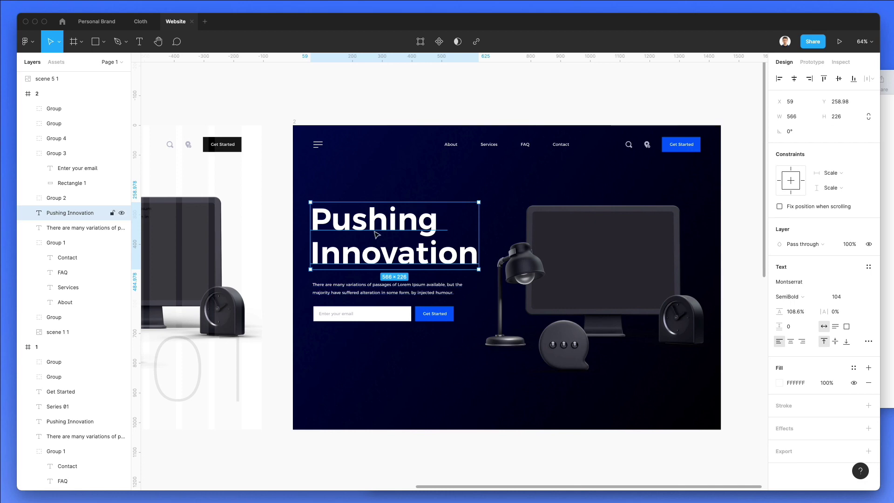
key("Escape")
left_click_drag(279, 221, 419, 399)
key("shift+Down")
key("shift+Down")
key("shift+Down")
left_click(655, 293, "shift")
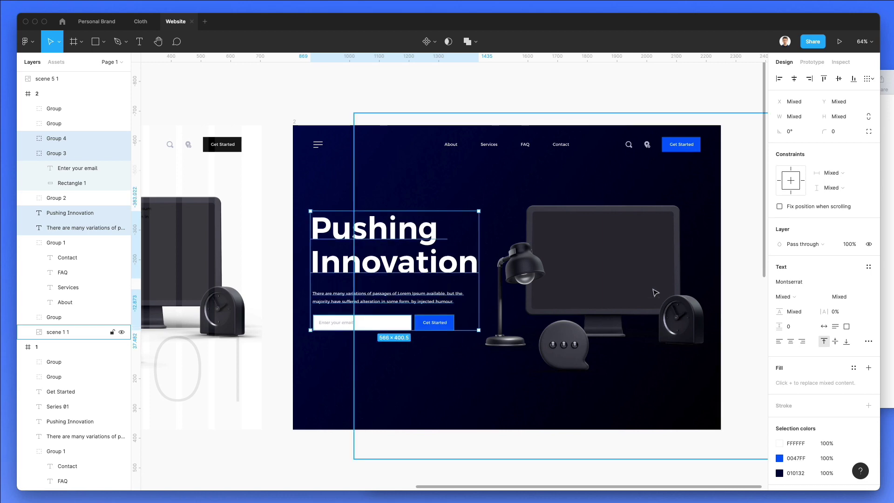
key("shift+Up")
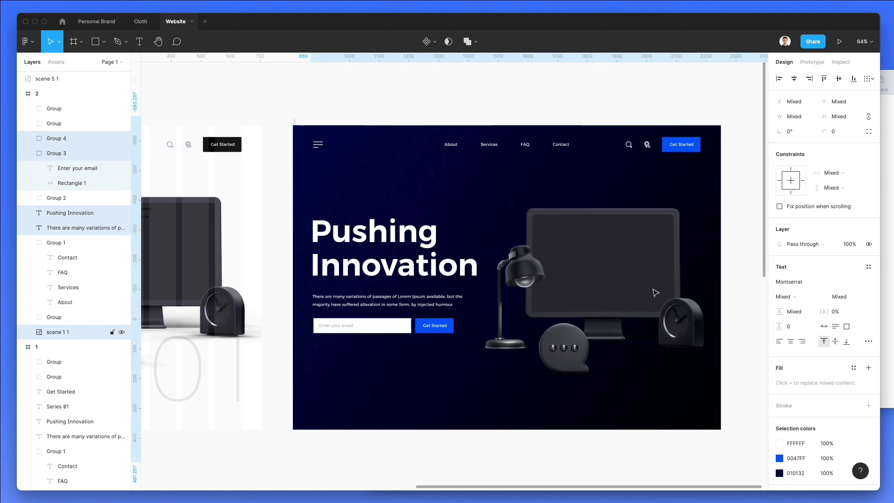
key("shift+Down")
left_click(541, 70)
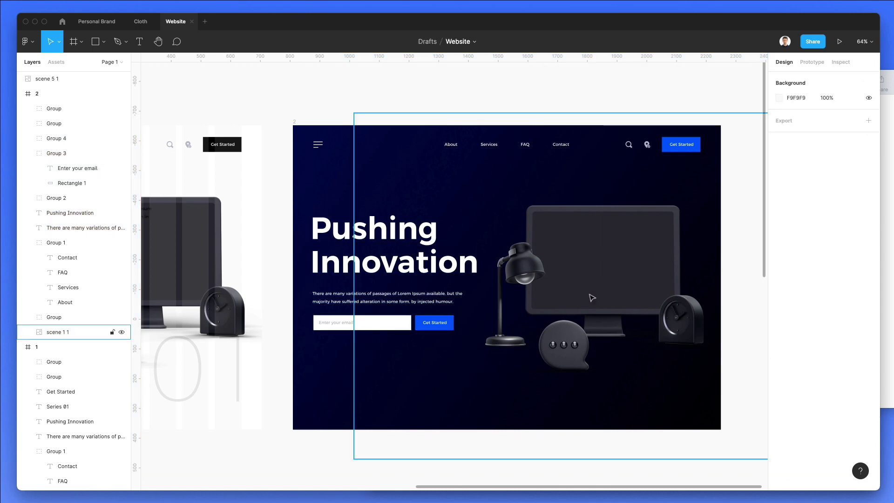
Step: Shift the 3D desk scene image 10 px right and 10 px up
left_click(592, 298)
key("shift+Right")
key("shift+Up")
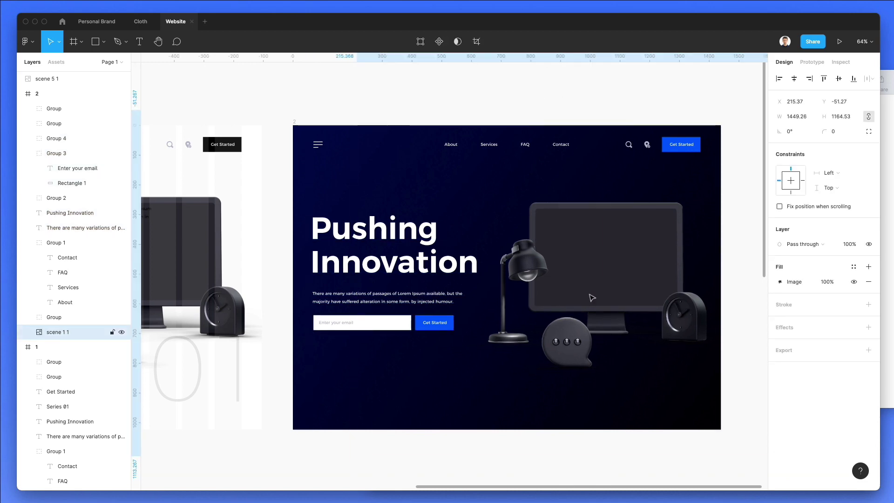
left_click(476, 91)
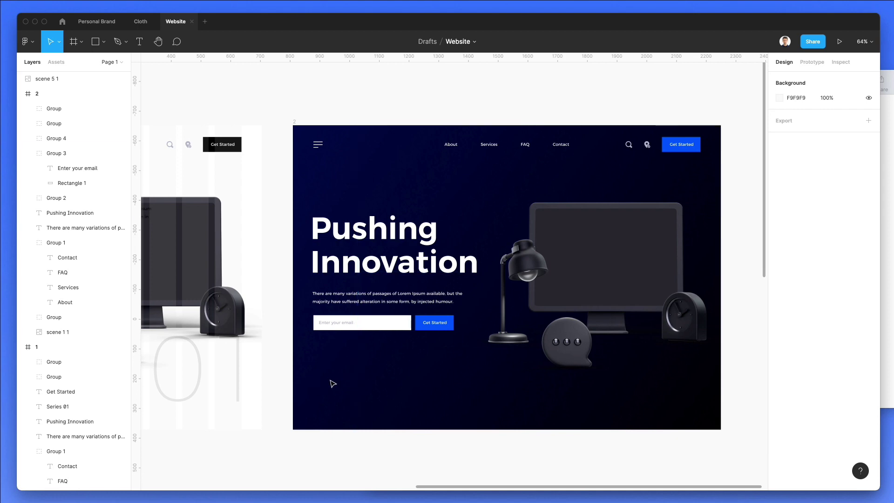
Step: Duplicate the paragraph lower in the hero and retype it as a fit-width 'Scroll' label
scroll(332, 381, "up", 3)
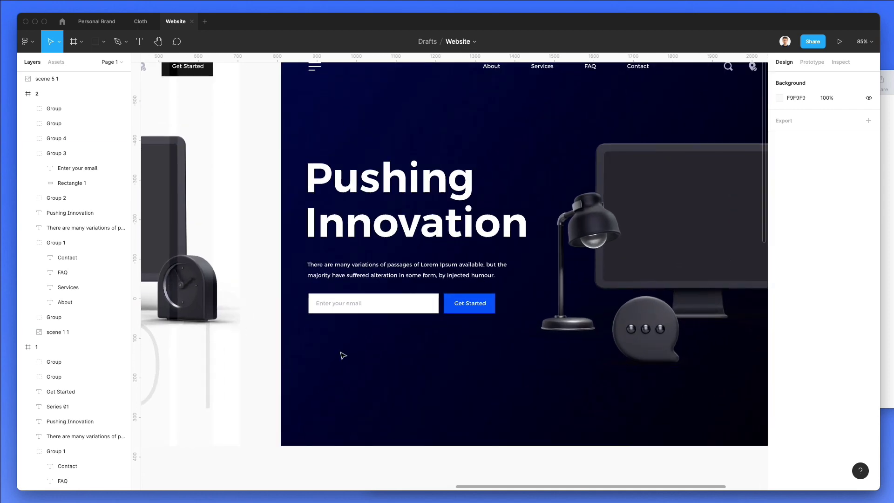
left_click_drag(346, 275, 344, 393)
key("Return")
type("Scro")
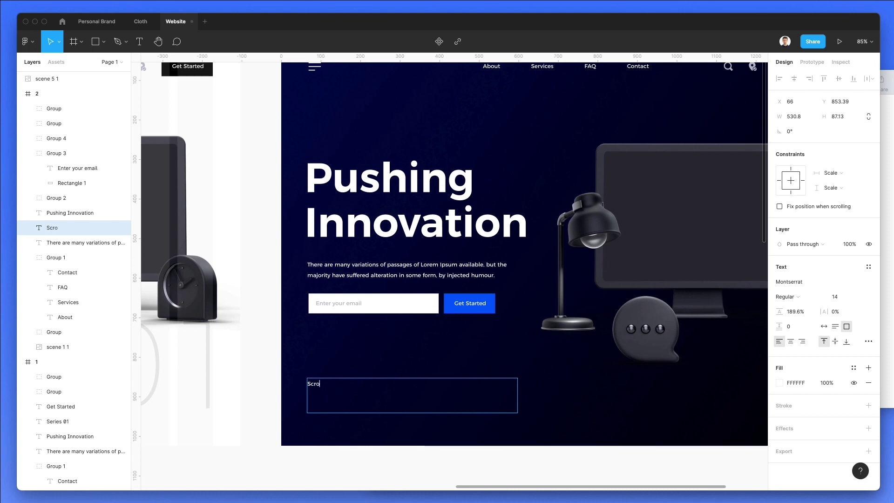
type("ll")
left_click(824, 327)
key("Escape")
Step: Copy the email field rectangle and place it as a small box beside Scroll
scroll(395, 307, "up", 3)
left_click(395, 293)
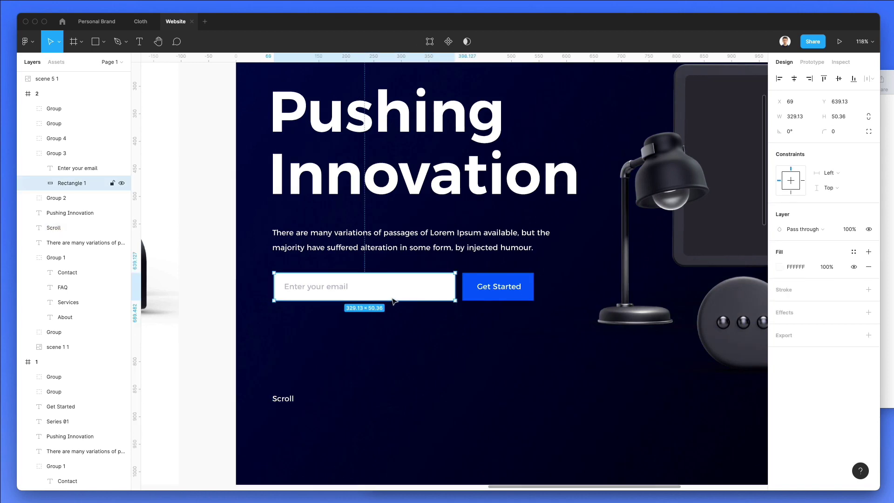
key("ctrl+c")
key("ctrl+v")
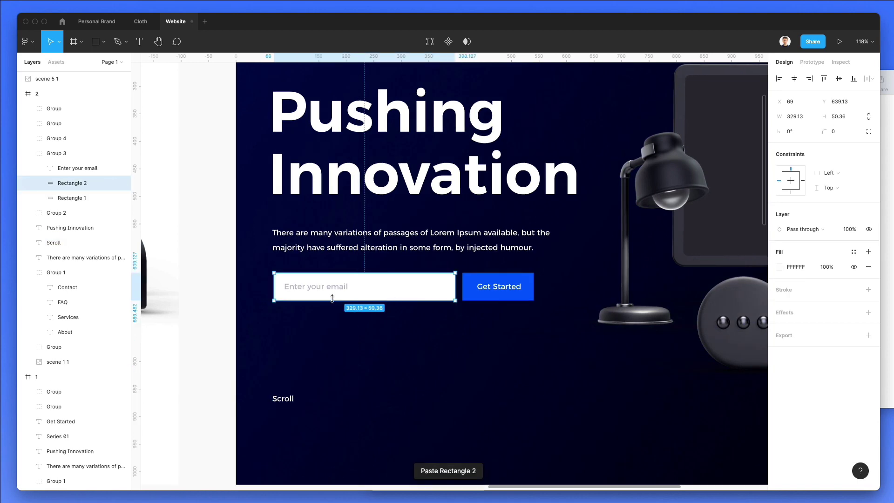
left_click(228, 322)
key("ctrl+v")
left_click_drag(409, 294, 335, 417)
Step: Round the box into a pill with a 1.5 white stroke and no fill
left_click_drag(818, 129, 837, 171)
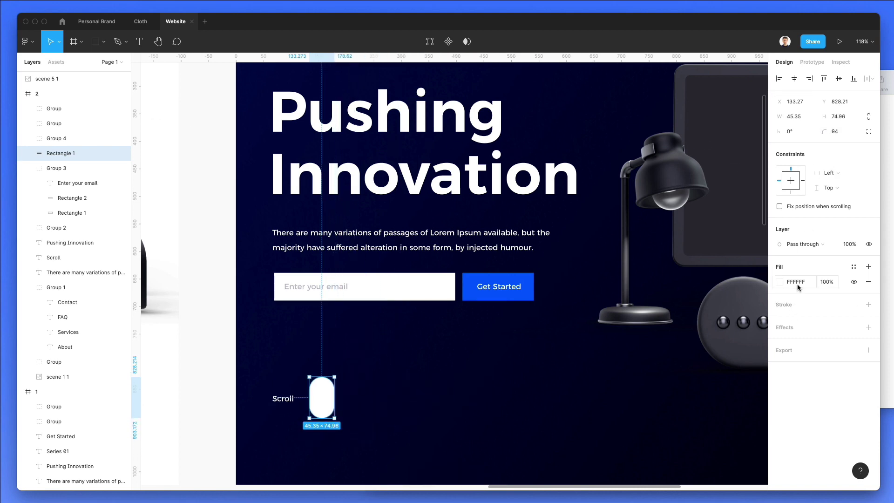
left_click(794, 306)
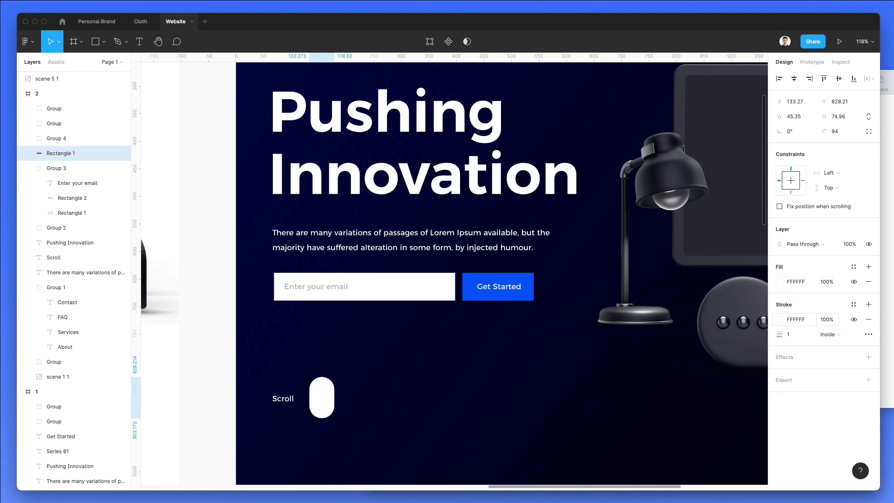
left_click(863, 281)
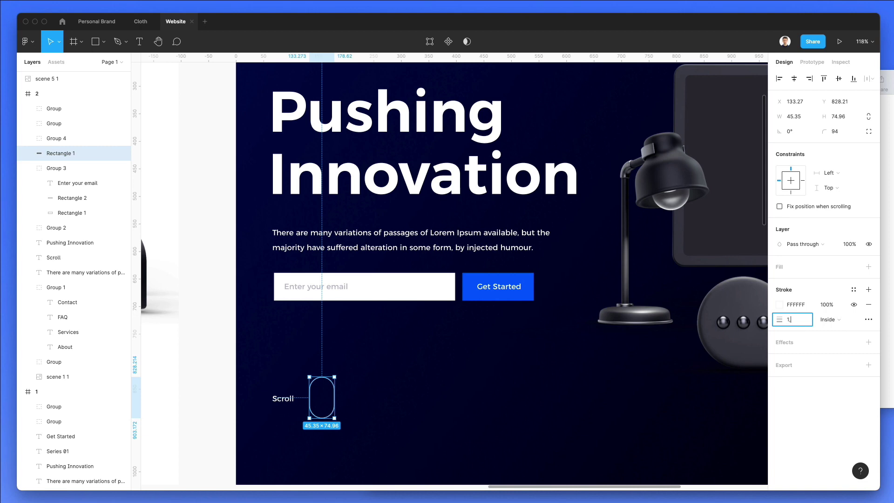
type("5")
key("Return")
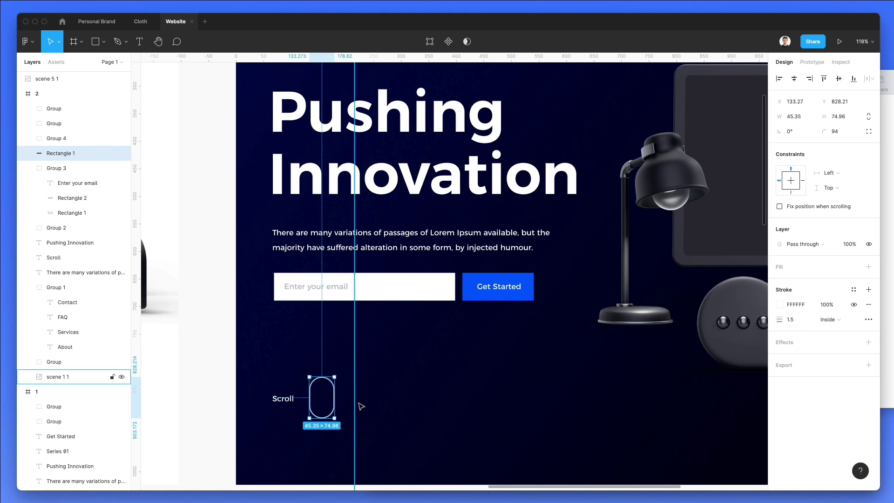
left_click(320, 395)
scroll(320, 397, "up", 5)
Step: Draw a short vertical FFFFFF line in the pill, weight 2, with round caps and joins
key("l")
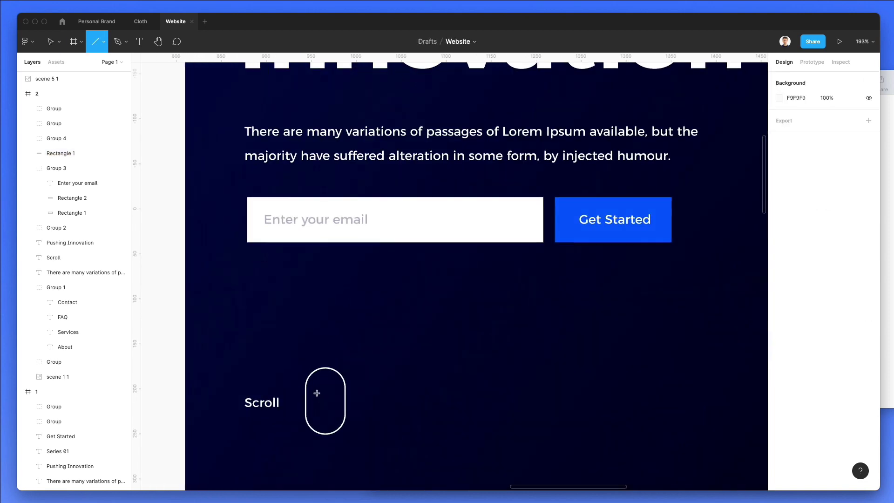
left_click_drag(325, 378, 326, 397)
left_click(780, 305)
type("FFFFFF")
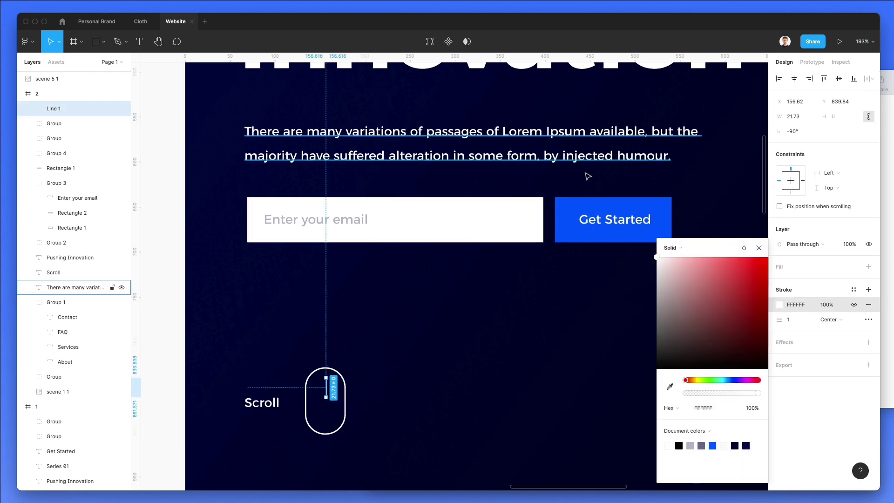
left_click(771, 301)
type("2")
key("Return")
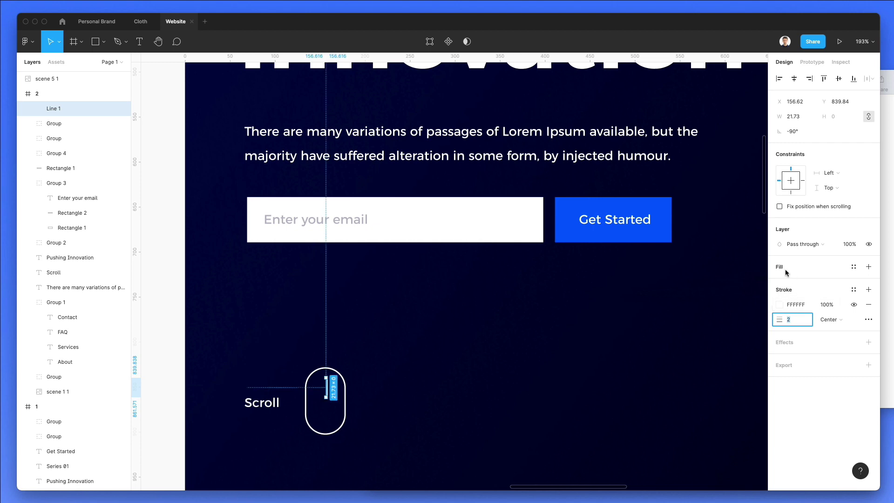
left_click(868, 319)
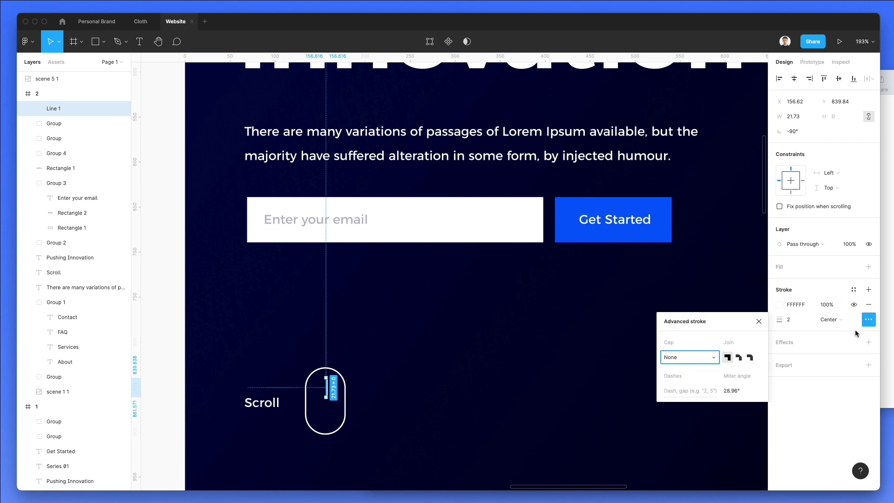
left_click(750, 358)
left_click(673, 357)
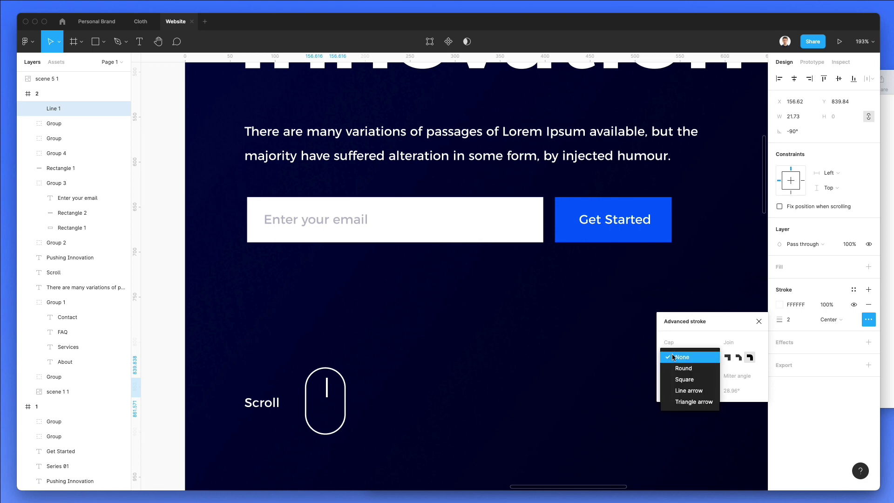
left_click(676, 369)
left_click(423, 359)
Step: Shrink the pill to about 36.5×60, group it with the line, and shift left toward Scroll
scroll(343, 373, "down", 5)
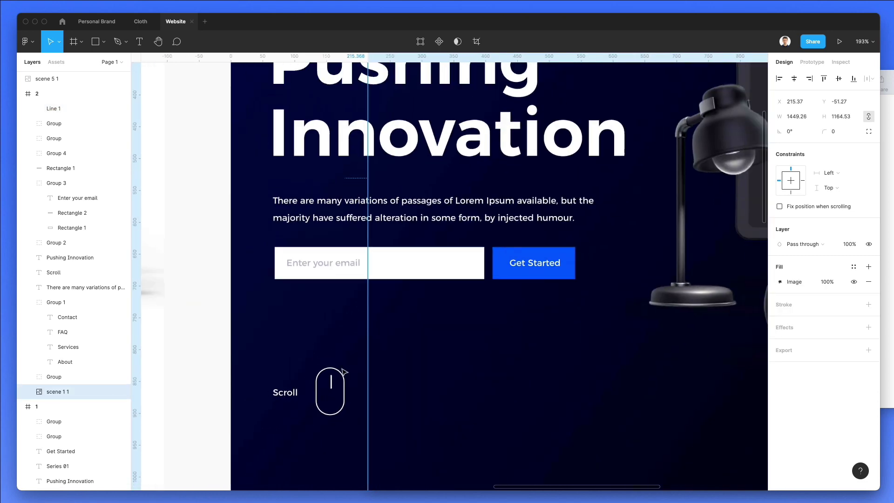
left_click(342, 384)
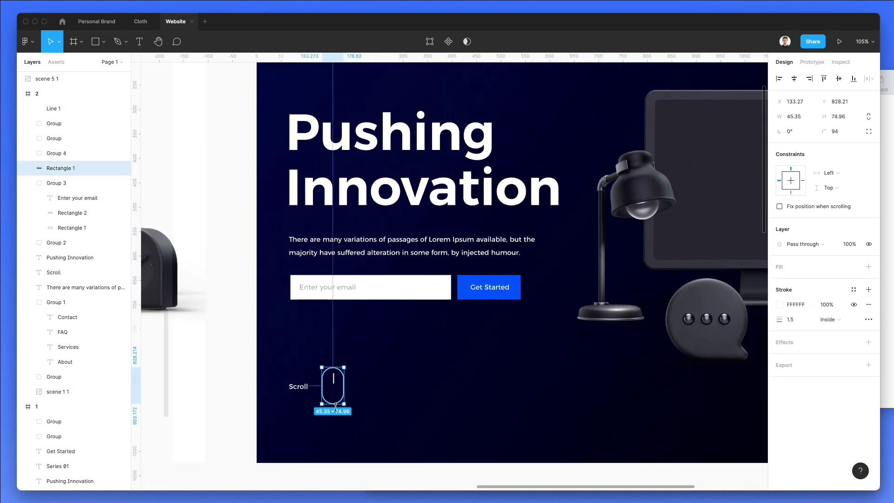
left_click_drag(335, 407, 336, 397)
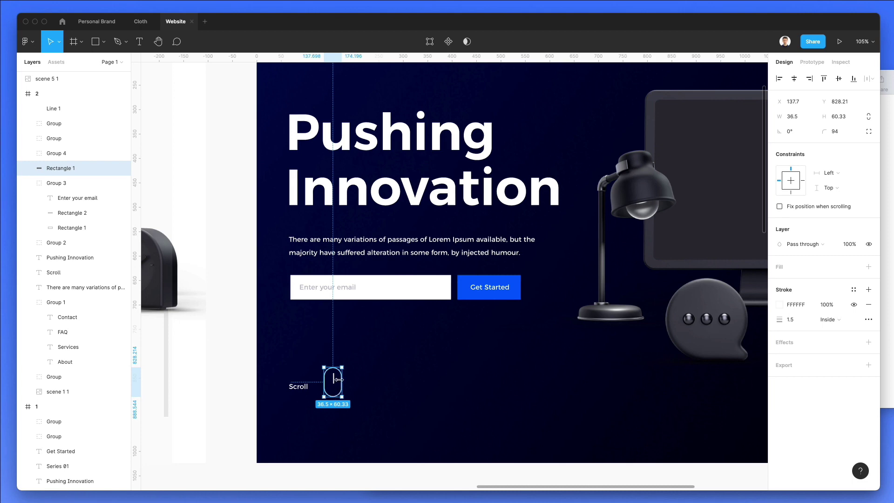
left_click(334, 379, "shift")
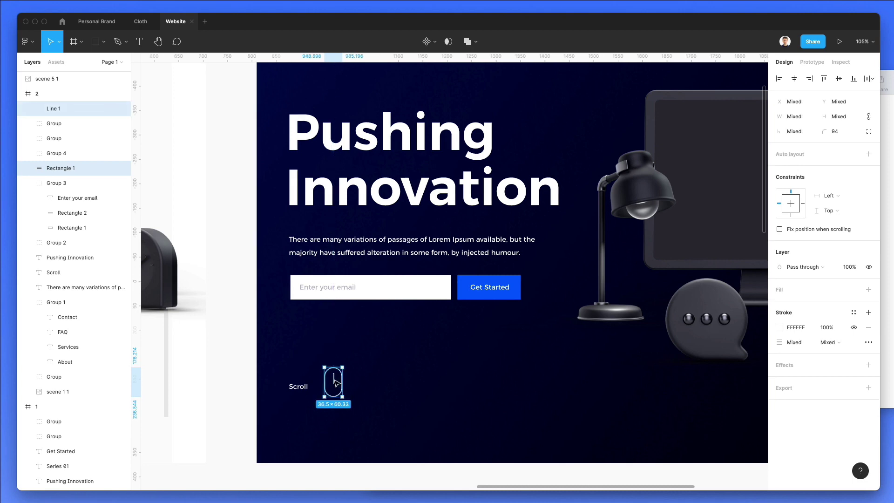
key("super+g")
left_click_drag(334, 383, 332, 385)
Step: Enlarge the email field and Get Started button to about 510×54
scroll(332, 385, "down", 5)
left_click(275, 348)
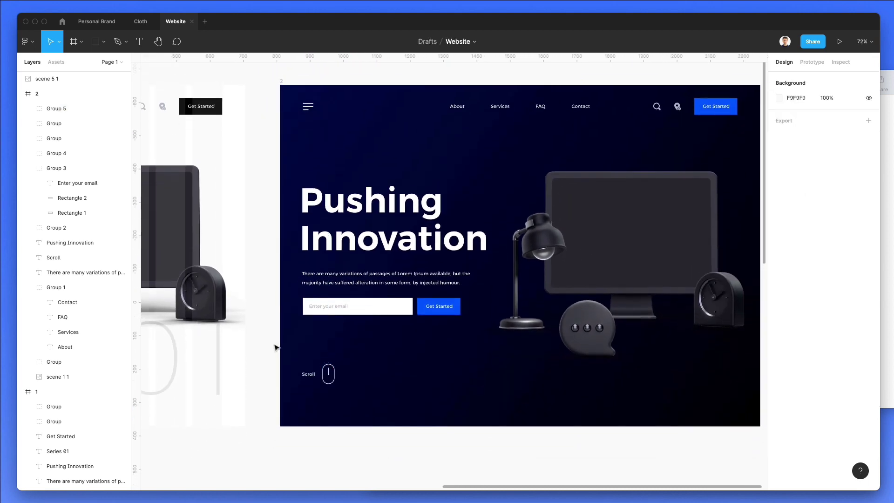
scroll(276, 348, "down", 3)
scroll(359, 293, "up", 8)
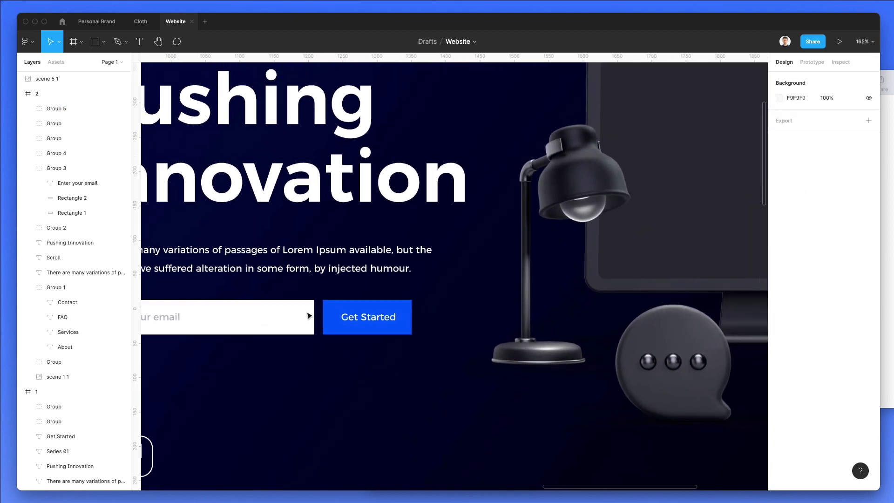
scroll(310, 316, "down", 5)
left_click(245, 315)
left_click(340, 315, "shift")
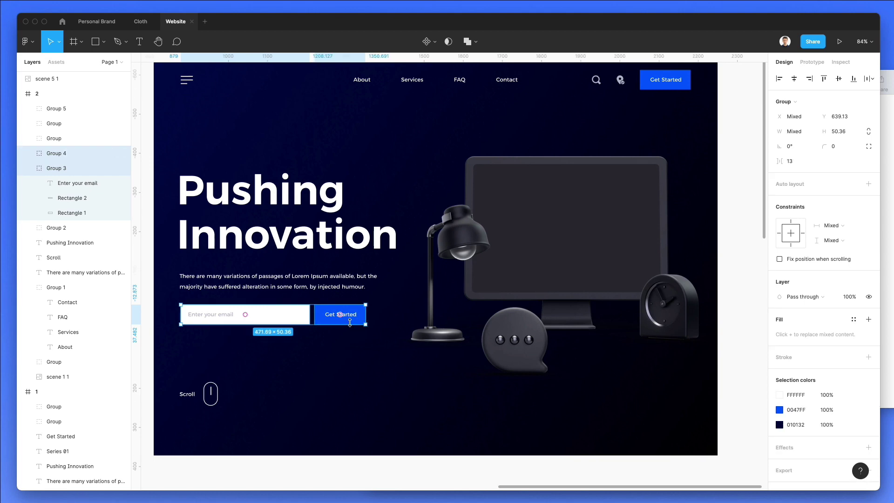
mouse_move(367, 326)
left_mouse_down()
mouse_move(393, 330)
mouse_move(379, 327)
left_mouse_up()
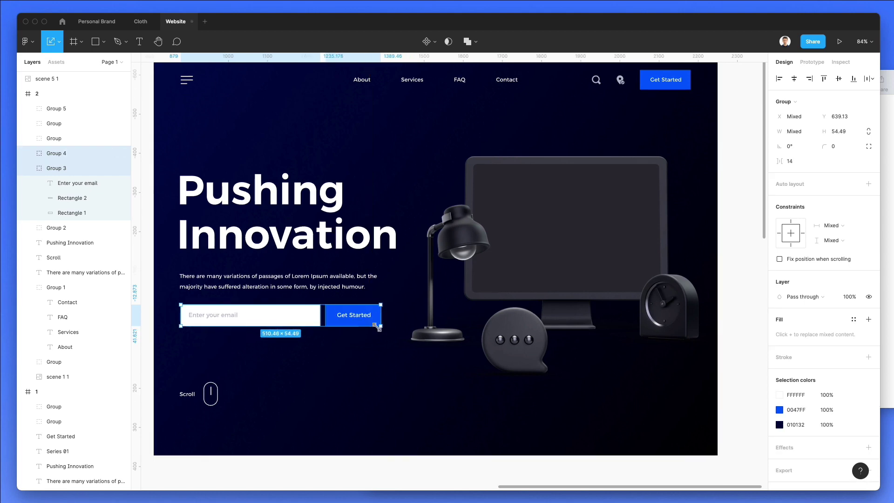
Step: Set the email placeholder and Get Started labels to font size 15
left_click(149, 337)
double_click(209, 316)
left_click(355, 318, "shift")
left_click(841, 284)
key("Return")
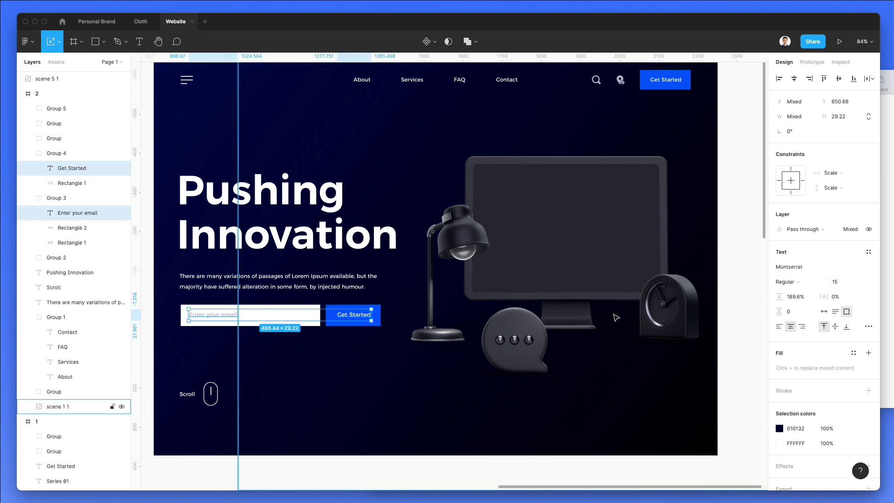
key("Escape")
Step: Zoom out to show the light first hero frame beside the dark navy one
scroll(444, 384, "down", 3)
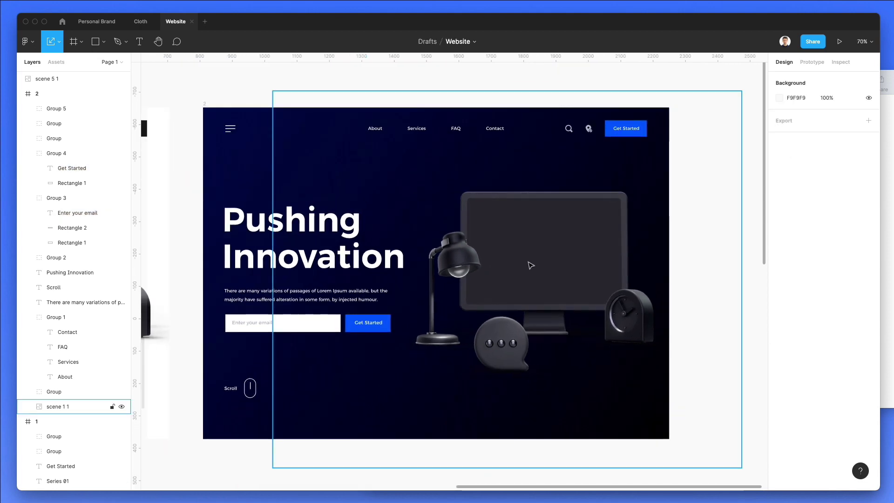
scroll(530, 266, "down", 2)
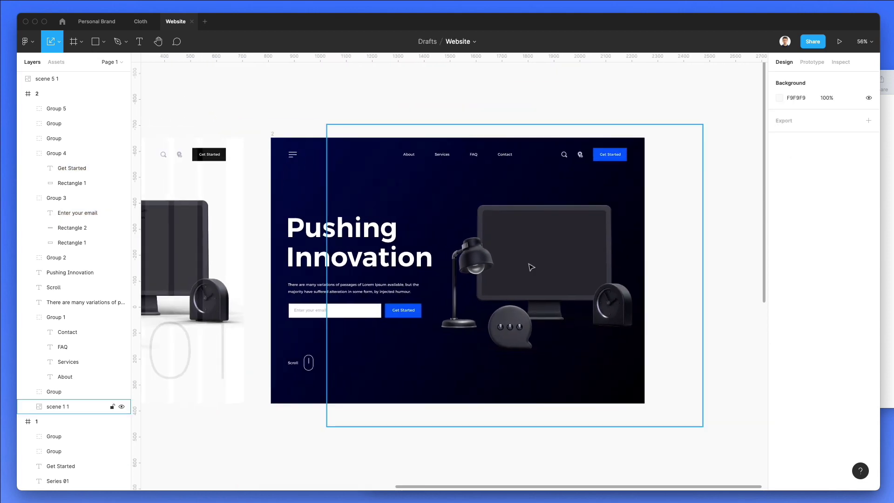
scroll(447, 339, "down", 1)
scroll(446, 339, "down", 1)
scroll(446, 339, "up", 2)
scroll(446, 338, "down", 4)
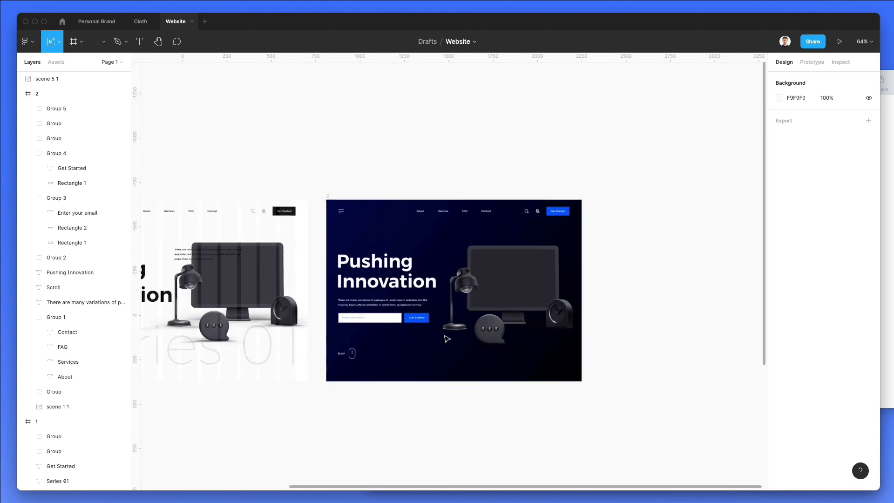
scroll(447, 339, "left", 2)
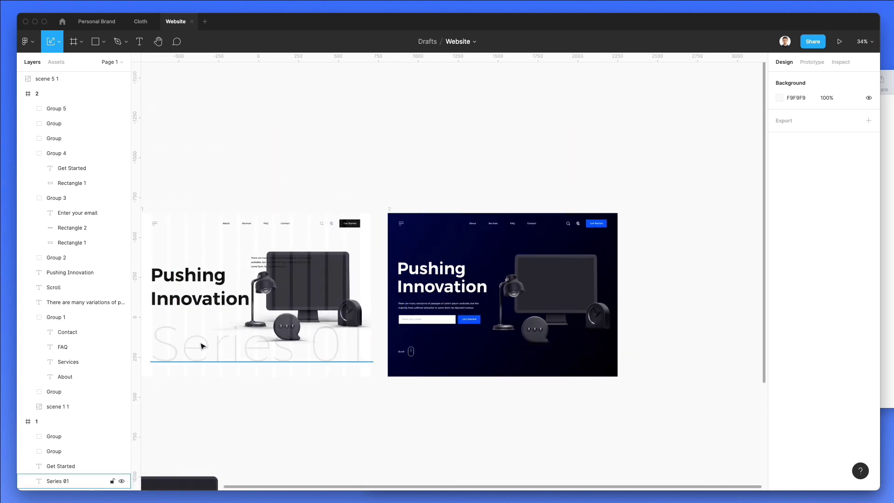
Step: Move the Series 01 text into the dark navy frame and recolour it white
left_click(326, 352)
left_click_drag(326, 351, 504, 338)
key("i")
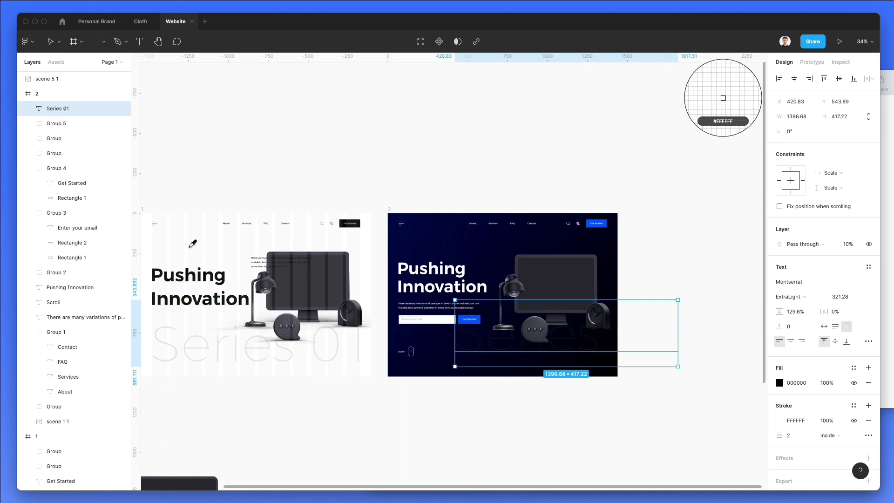
left_click(187, 245)
Step: Send Series 01 behind the artwork and nudge it to the bottom right
left_click_drag(523, 359, 529, 376)
scroll(536, 354, "up", 5)
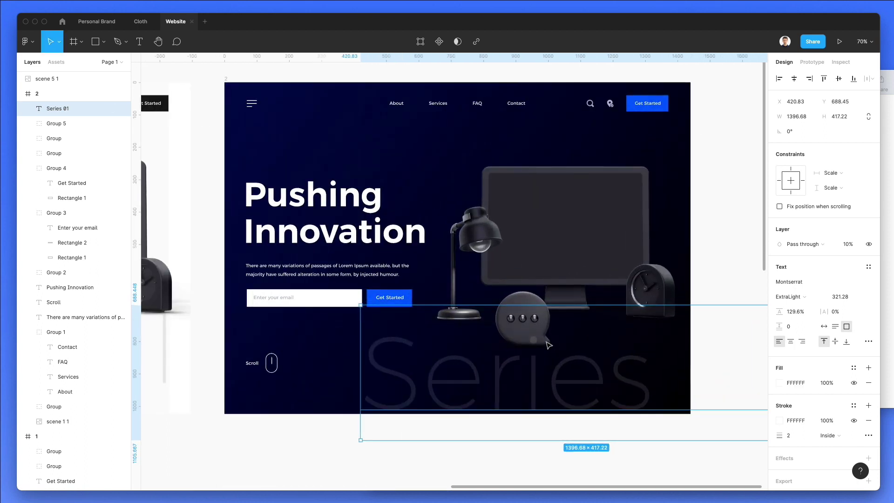
key("super+bracketleft")
key("super+bracketleft")
key("super+bracketleft")
key("super+bracketleft")
key("super+bracketleft")
key("super+bracketleft")
key("super+bracketleft")
key("super+bracketleft")
key("super+bracketleft")
key("super+bracketleft")
key("super+bracketleft")
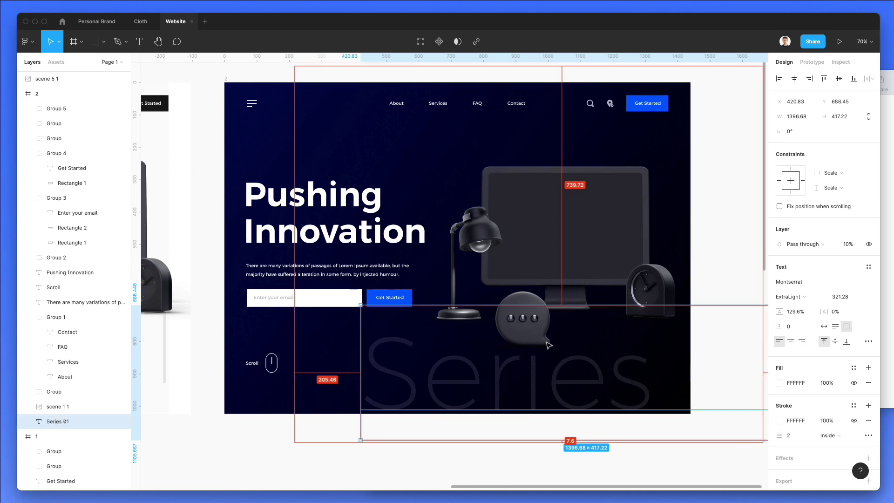
key("shift+Down")
key("shift+Right")
key("shift+Right")
key("shift+Right")
key("shift+Right")
key("shift+Right")
key("shift+Right")
key("shift+Right")
key("shift+Right")
key("shift+Right")
key("shift+Right")
key("shift+Right")
key("shift+Right")
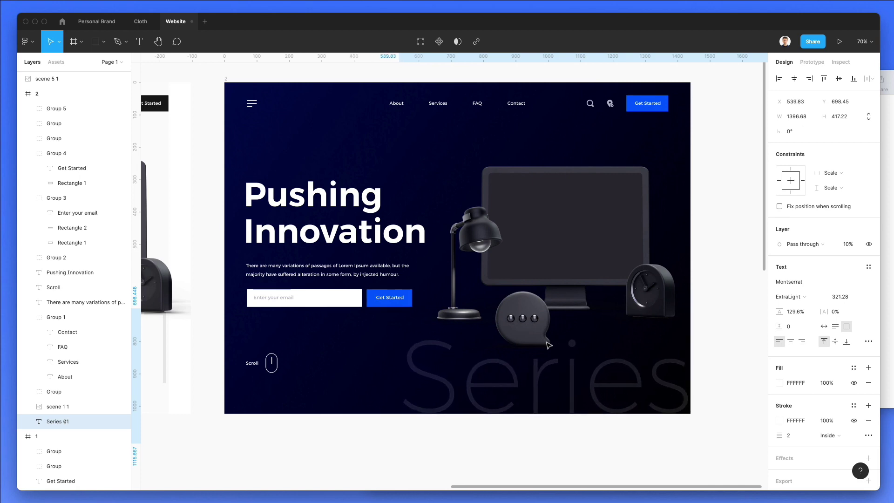
key("Left")
left_click(375, 69)
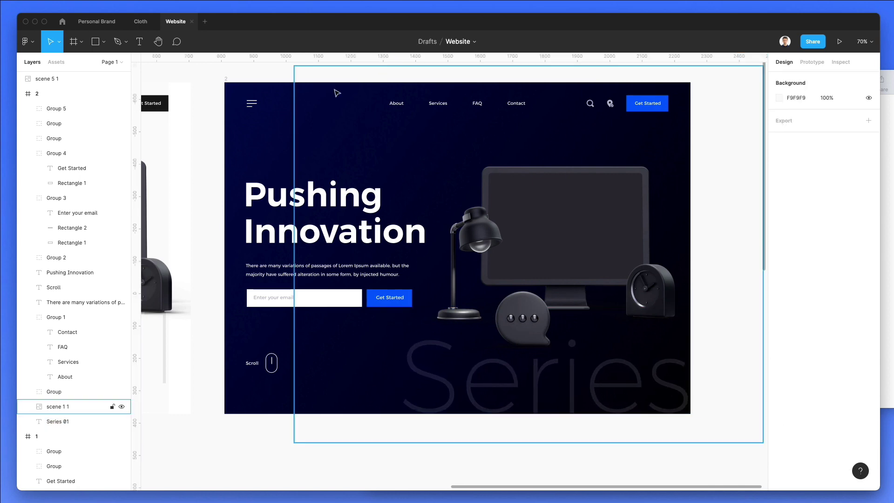
scroll(331, 95, "down", 3)
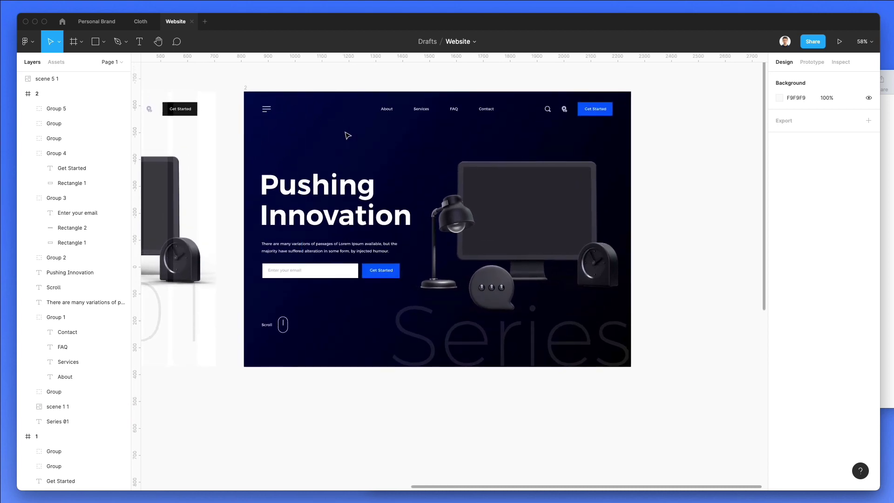
scroll(250, 86, "down", 2)
Step: Duplicate the dark hero frame 2 as a new frame 3 to its right
left_click(246, 98)
left_click_drag(325, 175, 664, 175)
scroll(595, 140, "right", 5)
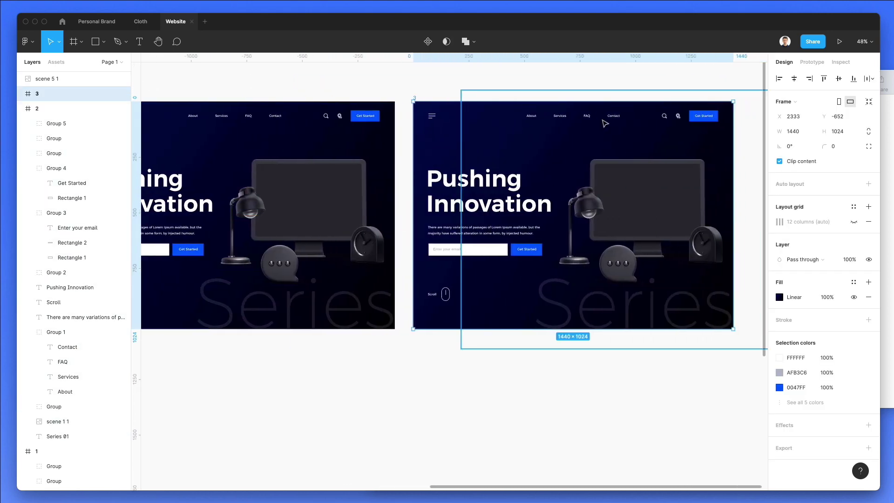
scroll(595, 106, "left", 3)
scroll(596, 108, "up", 2)
scroll(515, 176, "right", 5)
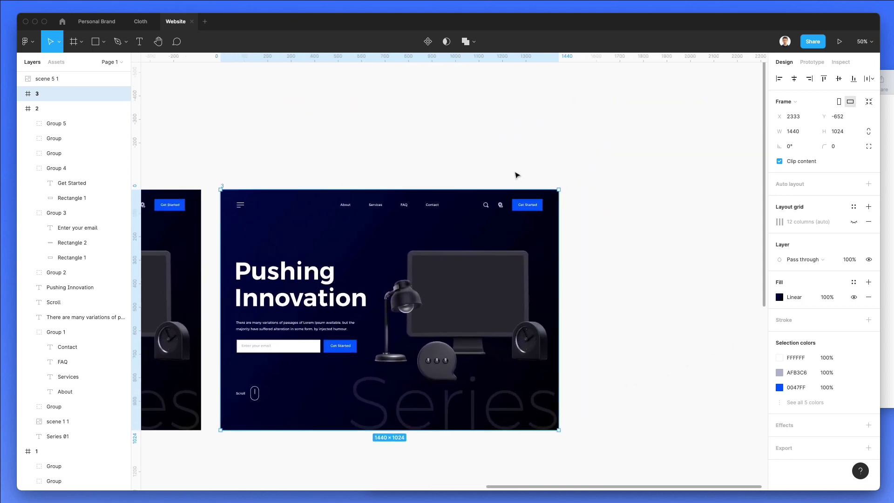
scroll(514, 209, "up", 2)
left_click(219, 203)
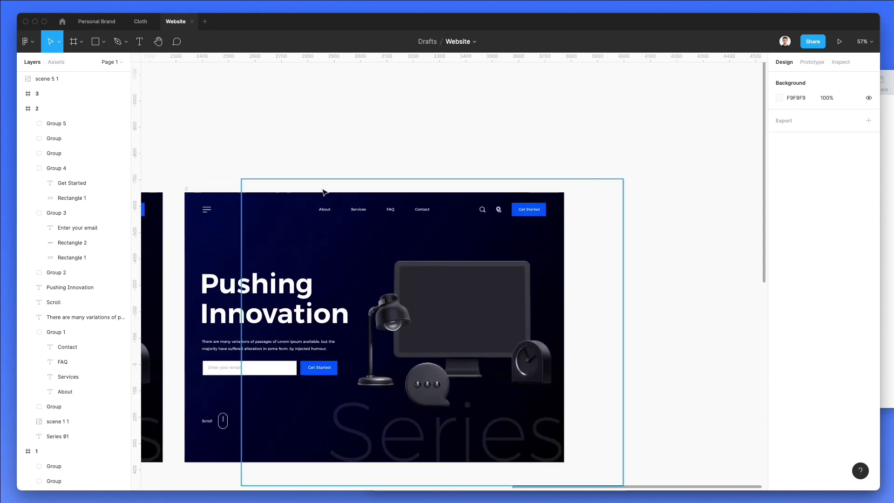
Step: Change frame 3's linear gradient stops from dark navy to bright blues
left_click(186, 192)
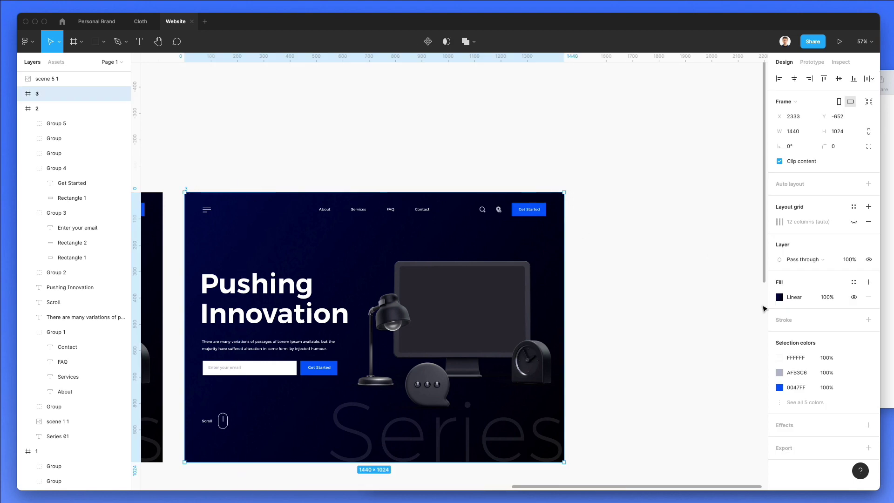
left_click(779, 298)
left_click_drag(711, 275, 770, 256)
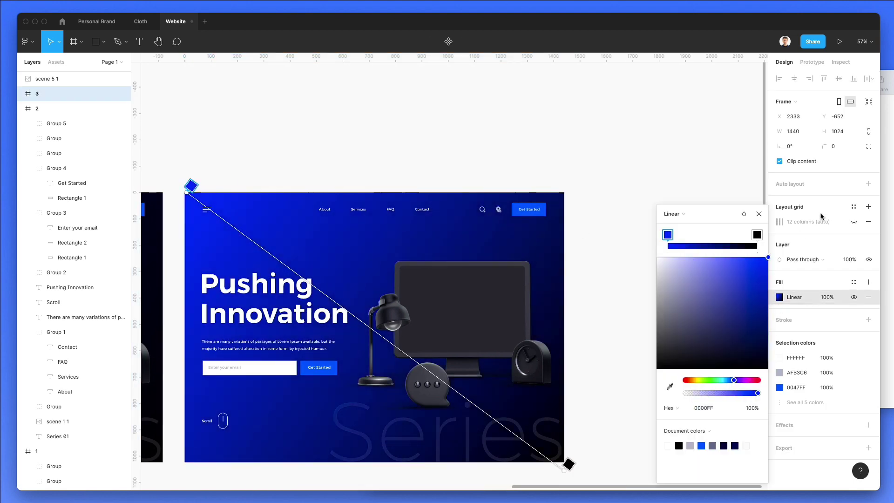
left_click(757, 235)
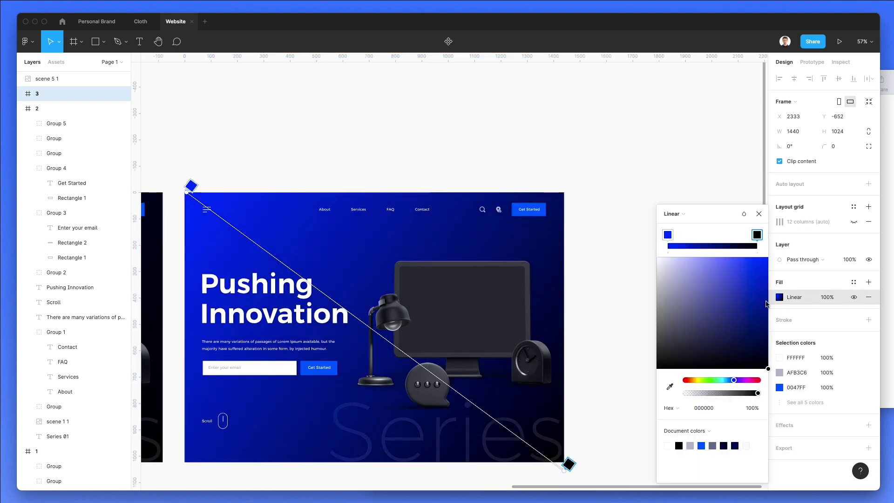
left_click(768, 274)
left_click_drag(803, 282, 798, 299)
mouse_move(732, 382)
left_mouse_down()
mouse_move(741, 382)
mouse_move(725, 381)
left_mouse_up()
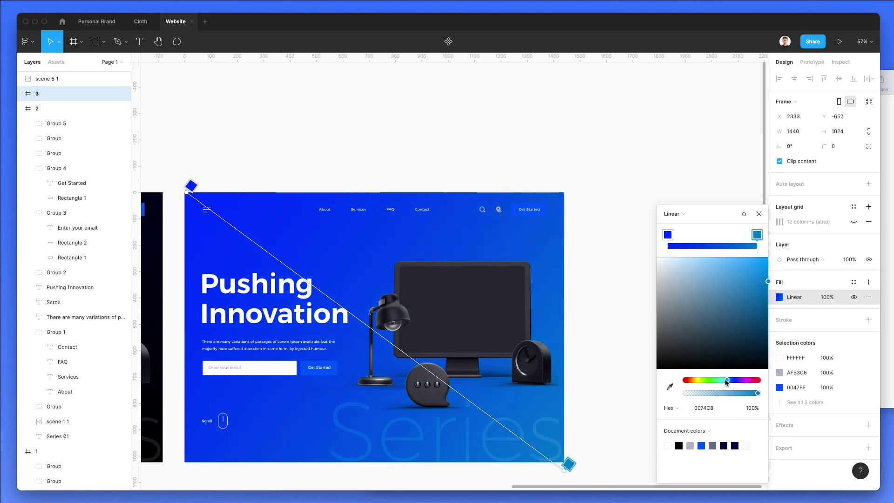
Step: Fill both Get Started buttons with yellow FFD600
left_click(530, 209)
left_click(307, 367, "shift")
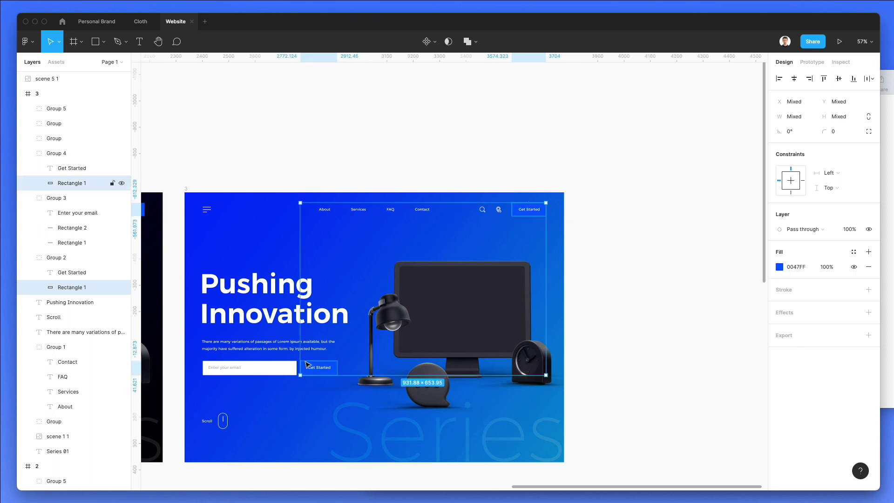
left_click(779, 267)
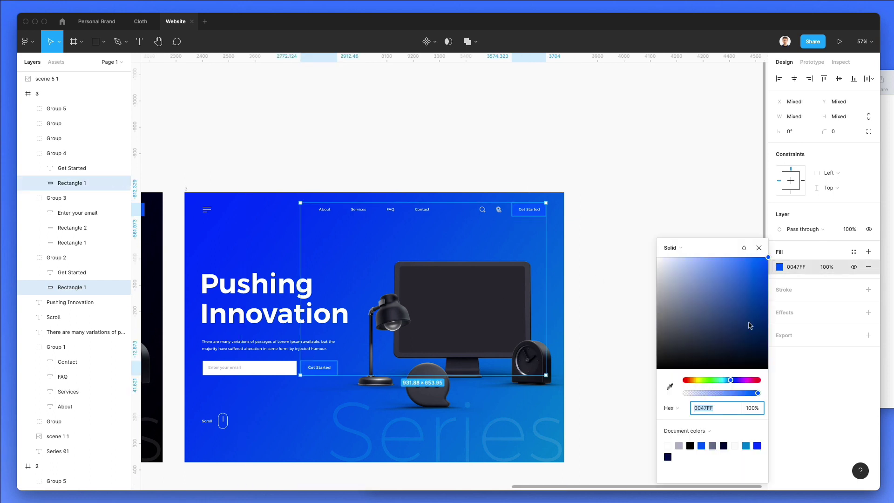
left_click(699, 381)
left_click_drag(699, 382, 699, 381)
scroll(330, 321, "up", 3)
Step: Make both Get Started labels dark 09091E
left_click(321, 371)
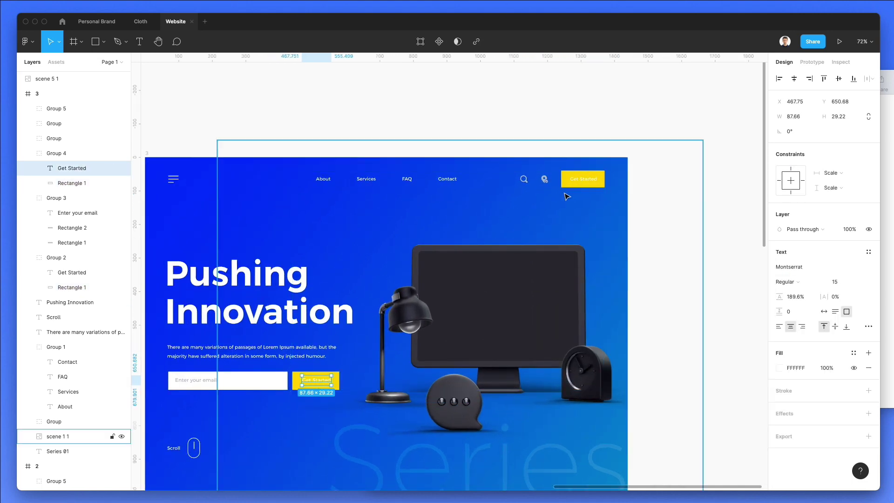
left_click(580, 178, "shift")
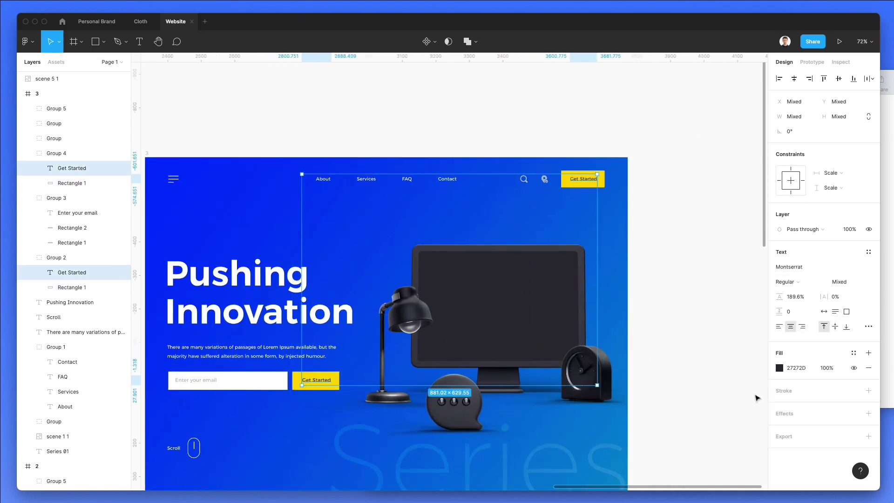
left_click(779, 368)
left_click_drag(729, 347, 732, 358)
left_click(591, 116)
scroll(590, 116, "down", 3)
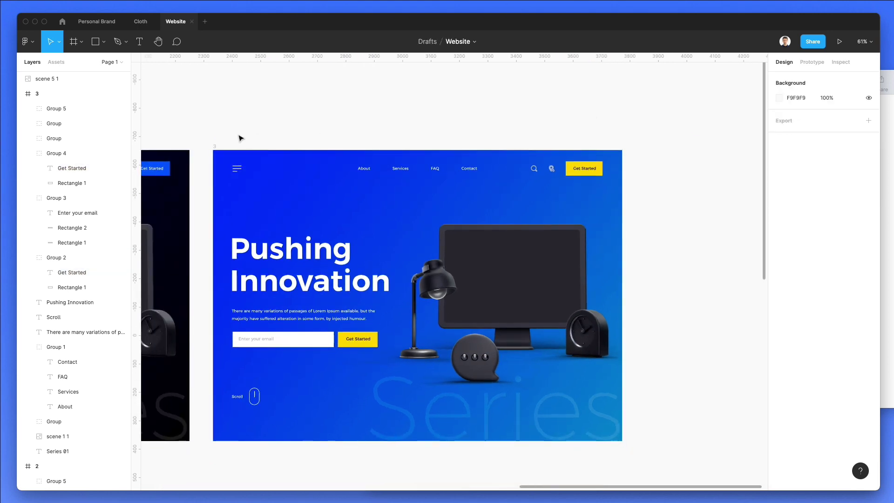
Step: Shift frame 3's right-hand gradient stop to a slightly deeper blue
left_click(223, 155)
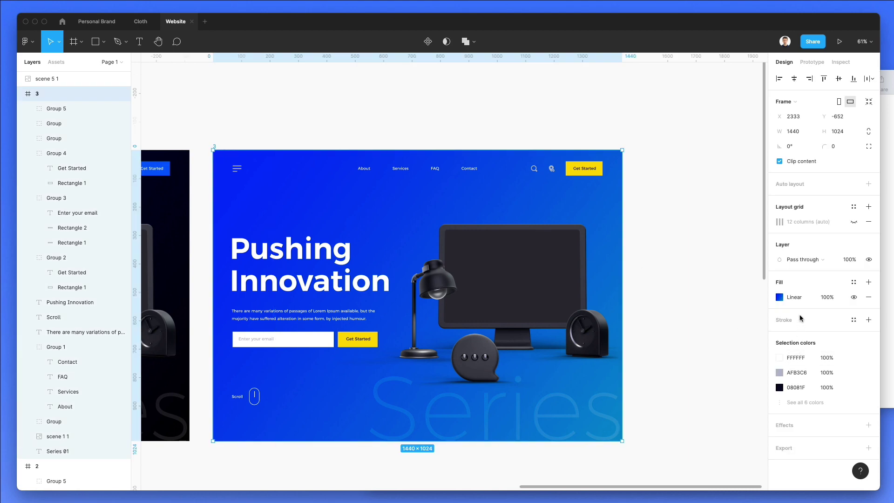
left_click(780, 297)
left_click(756, 236)
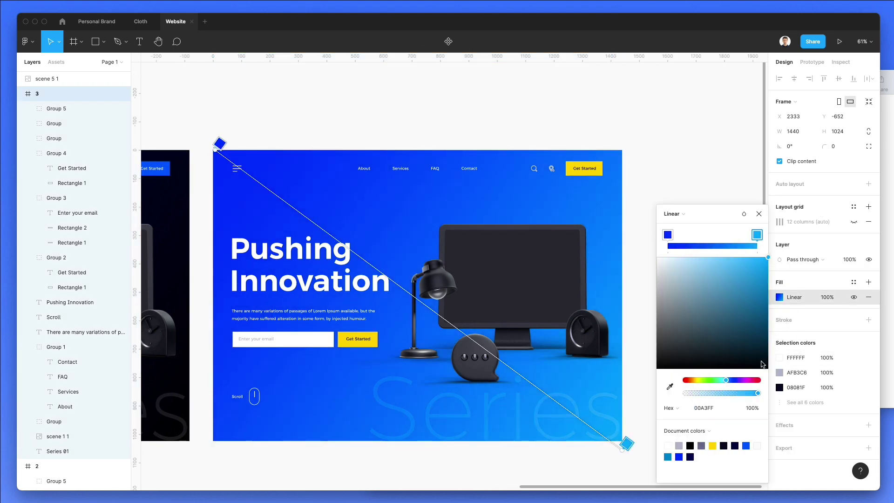
left_click(727, 381)
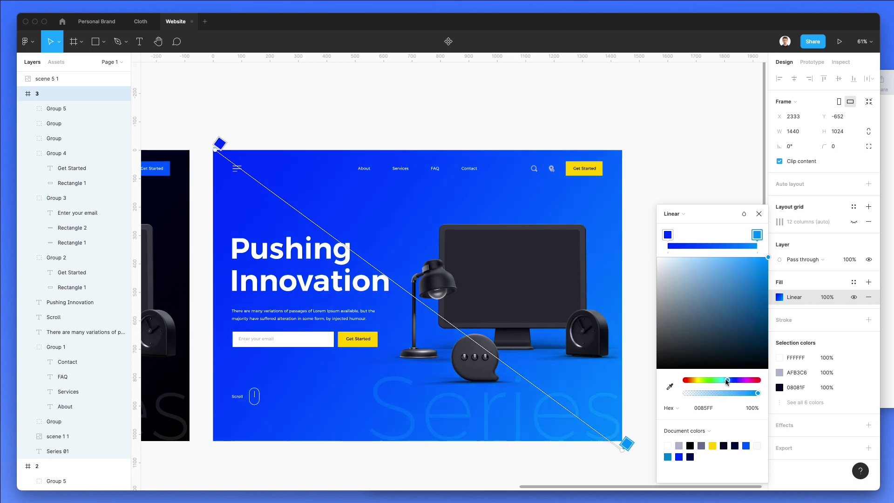
Step: Deselect frame 3 and zoom out to 44% showing frames 2 and 3 together
left_click(666, 147)
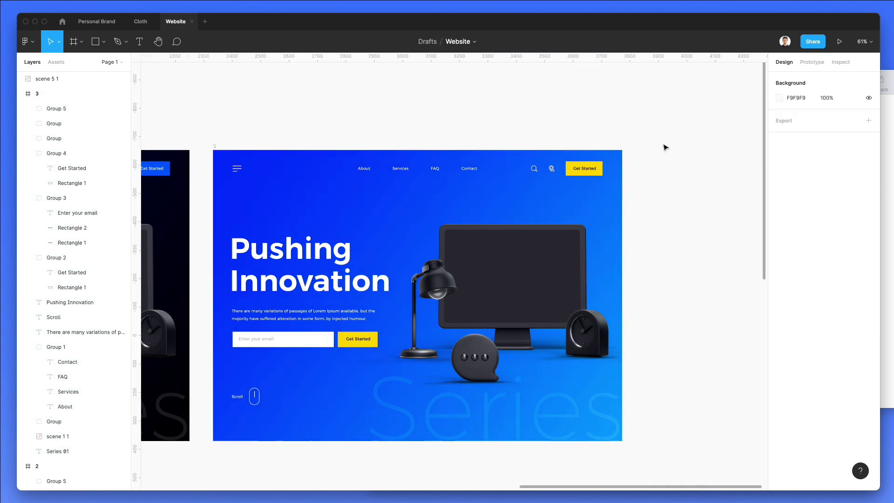
scroll(666, 147, "down", 3)
scroll(668, 147, "left", 2)
scroll(668, 148, "left", 3)
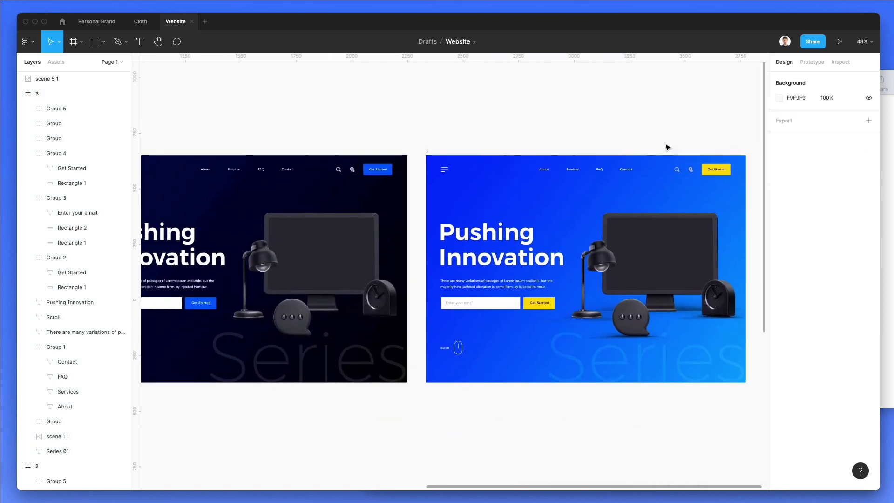
scroll(667, 147, "down", 2)
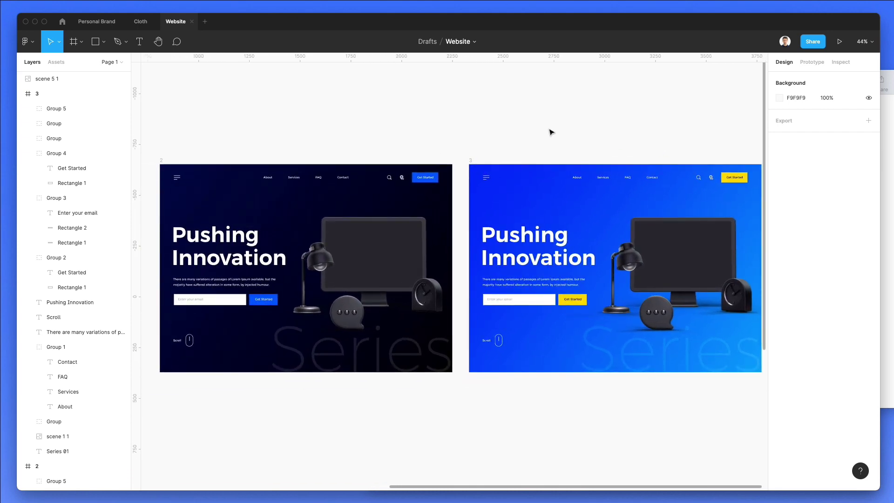